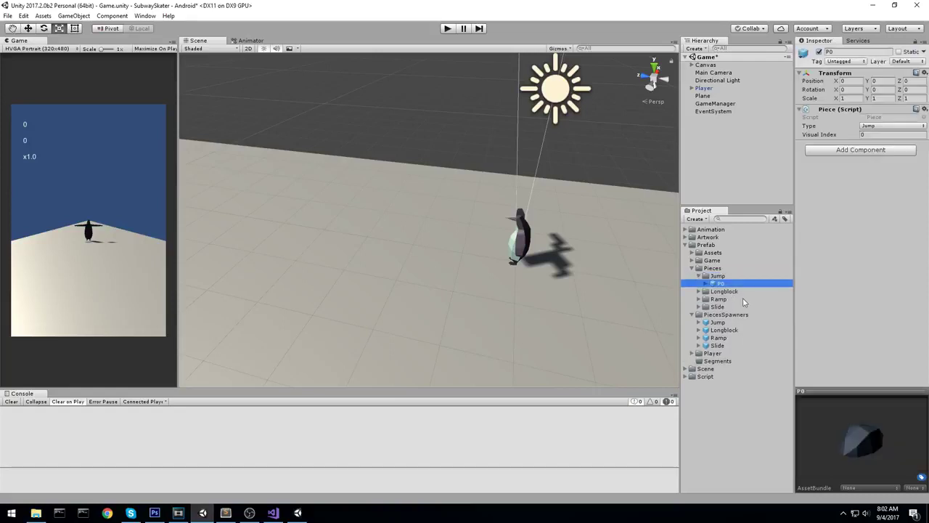
- Expand the Longblock, Ramp and Slide folders under Pieces to examine the piece prefabs they contain
key("Down")
key("Down")
key("Down")
key("Right")
key("Down")
key("Down")
key("Down")
key("Right")
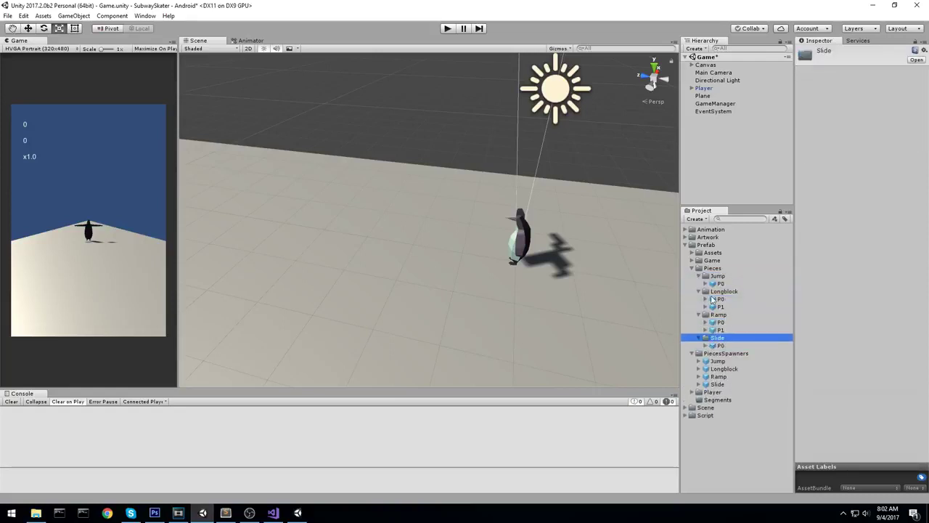
- Place the Longblock piece P0 in the scene as a preview and delete it again
left_click(720, 298)
left_click_drag(720, 298, 392, 280)
key("Delete")
left_click(494, 214)
key("Delete")
left_click(720, 300)
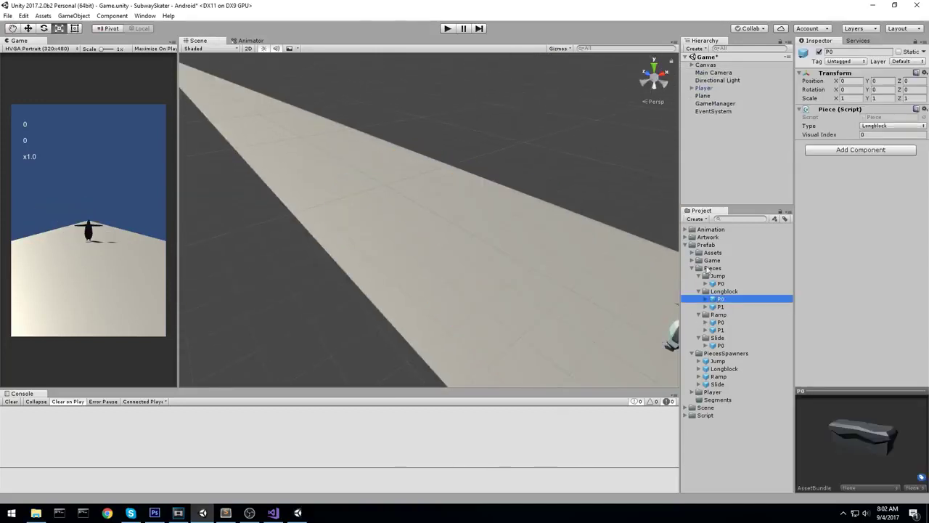
- Collapse the Pieces folder and place the Longblock, Ramp and Slide prefabs from PiecesSpawners in the scene
left_click(714, 269)
key("Left")
key("Left")
left_click(719, 284)
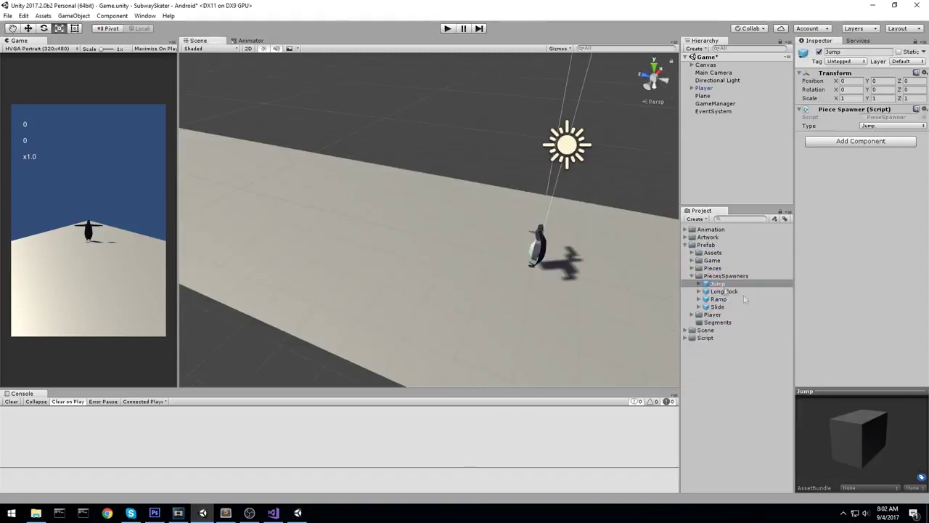
left_click_drag(725, 295, 494, 257)
key("w")
scroll(429, 247, "down", 3)
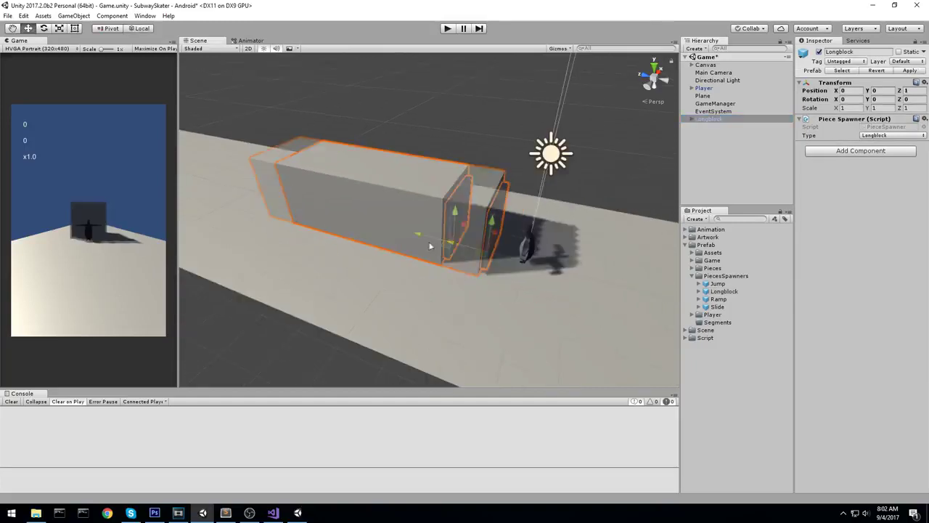
left_click_drag(718, 299, 553, 250)
right_click_drag(555, 249, 447, 214)
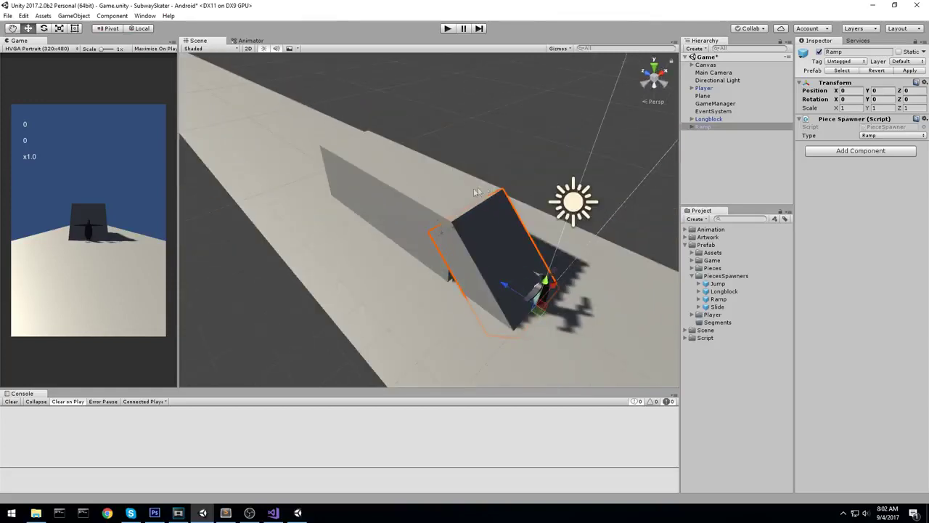
left_click(717, 307)
left_click_drag(717, 307, 361, 229)
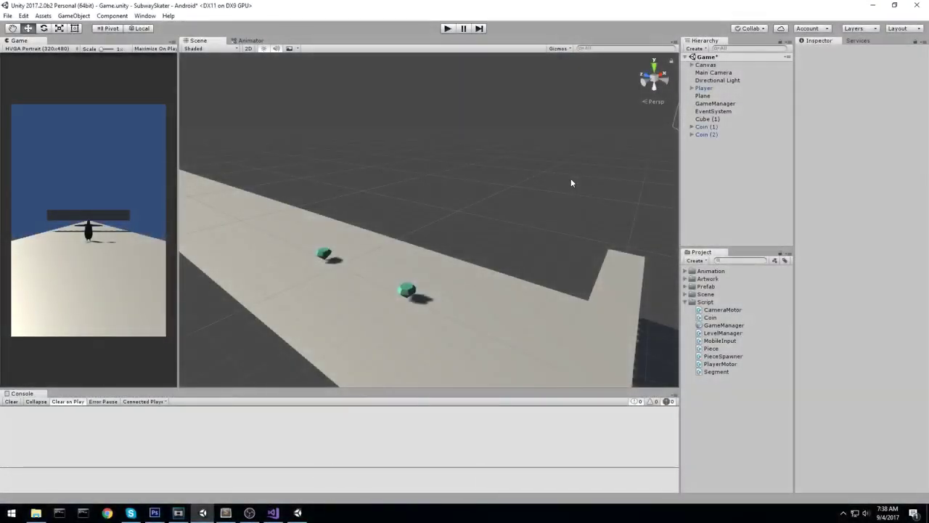
- Collapse the Script folder and expand the Prefab folder in the project assets
middle_click_drag(483, 175, 498, 185)
scroll(498, 185, "up", 1)
left_click(684, 302)
left_click_drag(537, 275, 506, 277, "alt")
right_click_drag(506, 274, 527, 280)
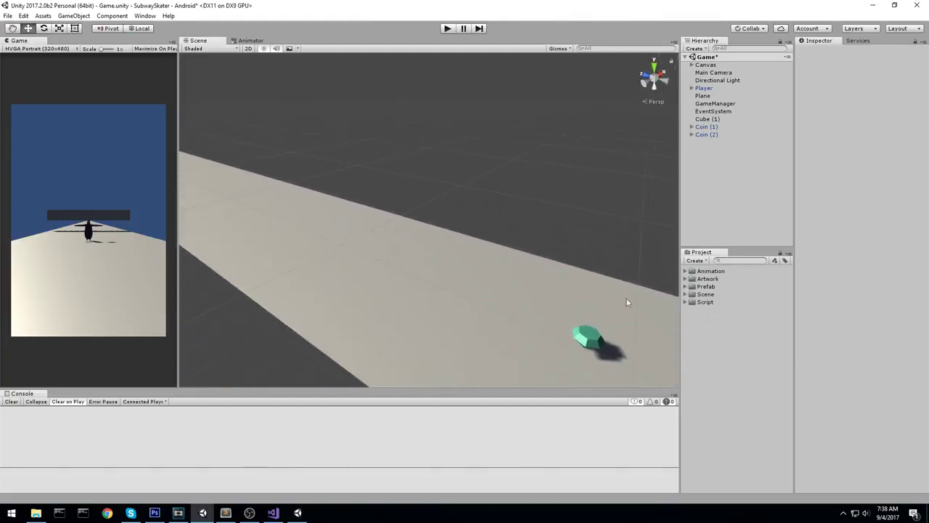
left_click(708, 287)
key("Right")
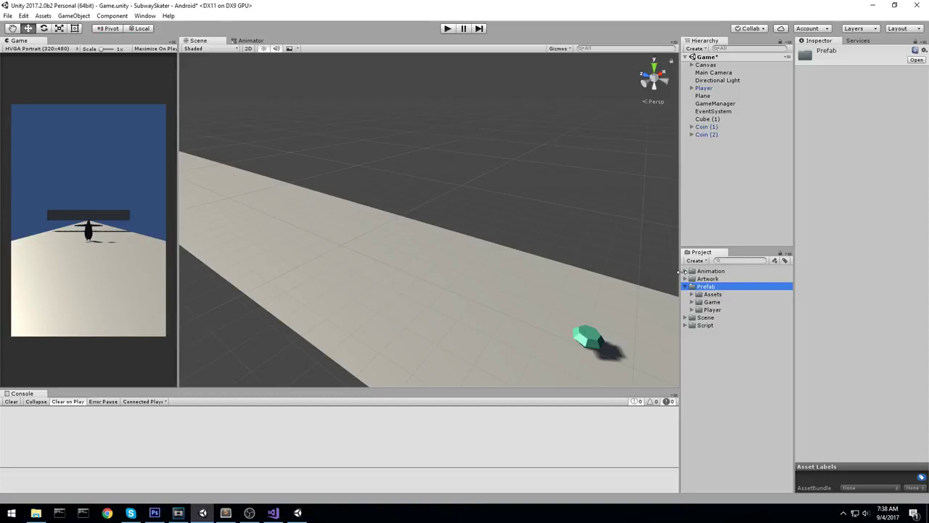
- Check the contents of the Game folder inside Prefab
left_click(725, 302)
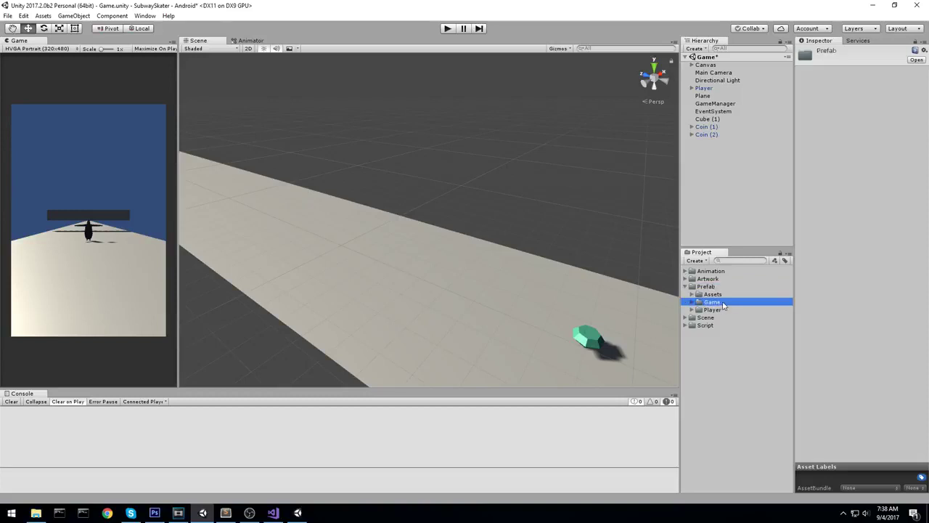
key("Right")
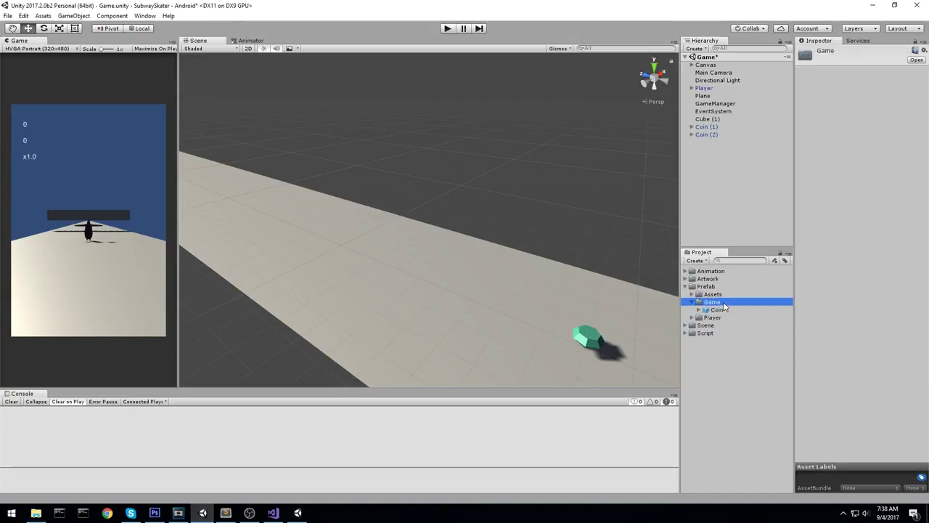
key("Left")
key("Up")
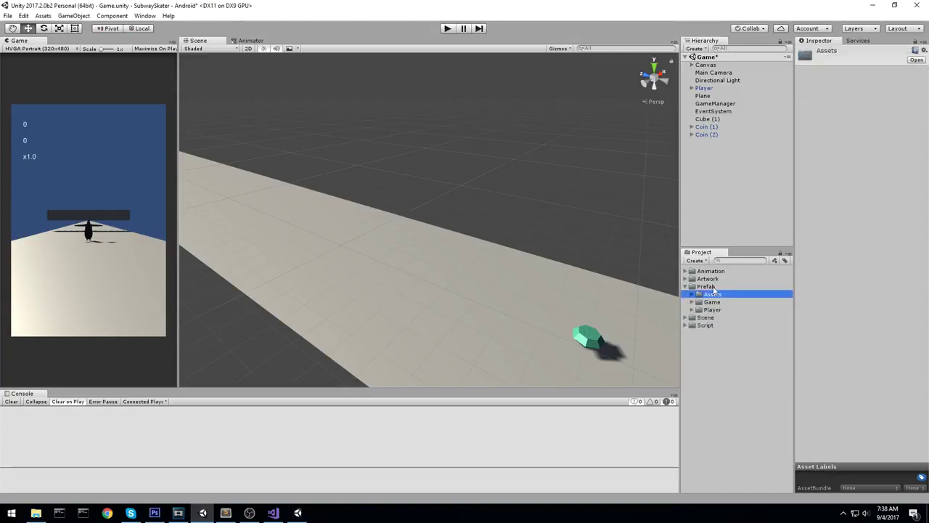
- Create a folder named Pieces inside the Prefab folder
right_click(715, 288)
mouse_move(757, 296)
left_click(655, 214)
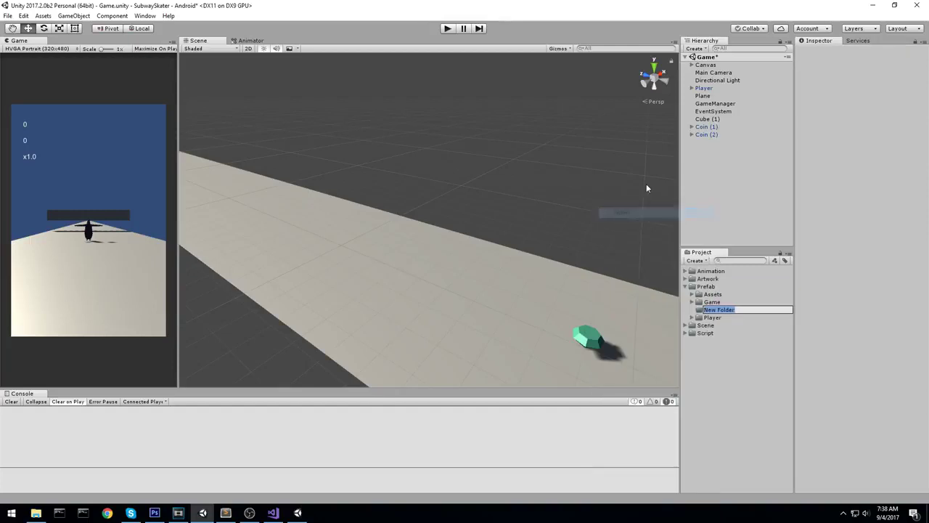
type("Piece")
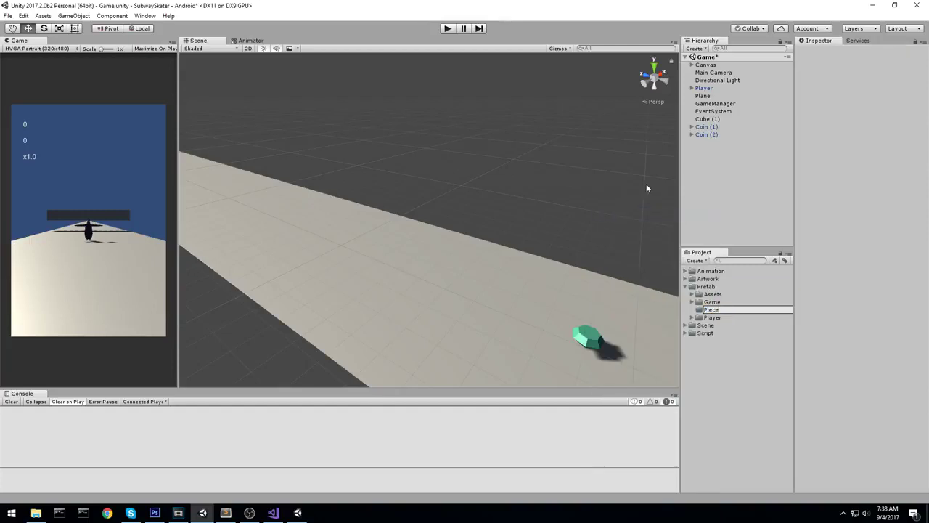
type("s")
key("Return")
- Create another folder inside Prefab, named PiecesSpawner
left_click(712, 288)
right_click(712, 288)
mouse_move(746, 292)
left_click(622, 209)
type("PiecesSpawner")
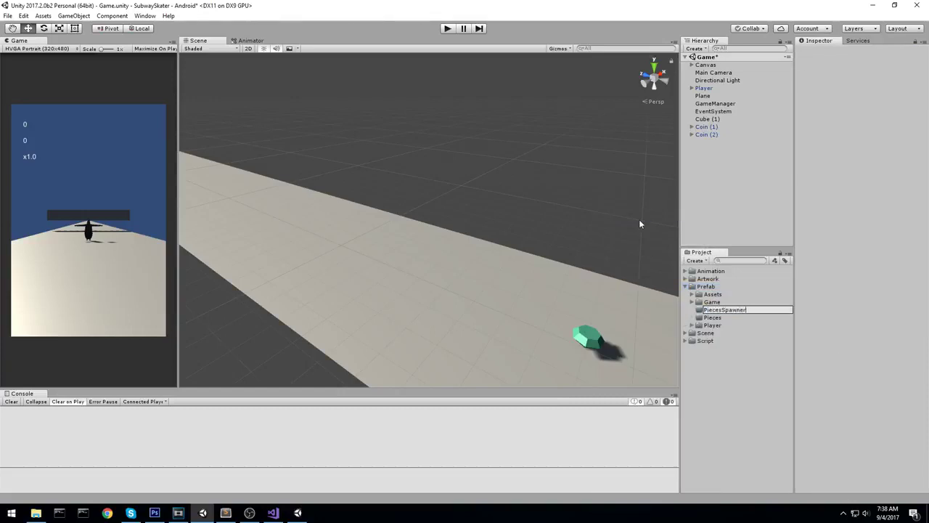
key("Return")
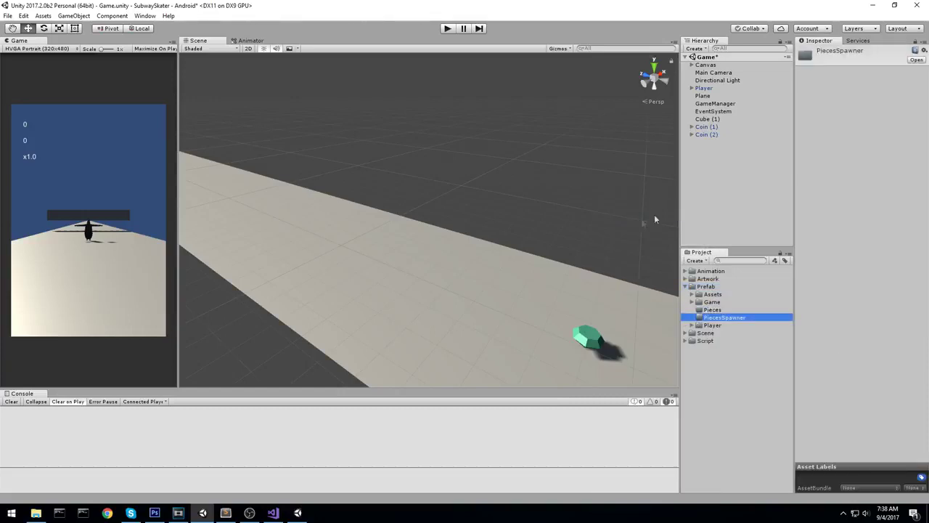
- Add a third new folder named Segments to the Prefab folder
right_click(718, 287)
mouse_move(741, 290)
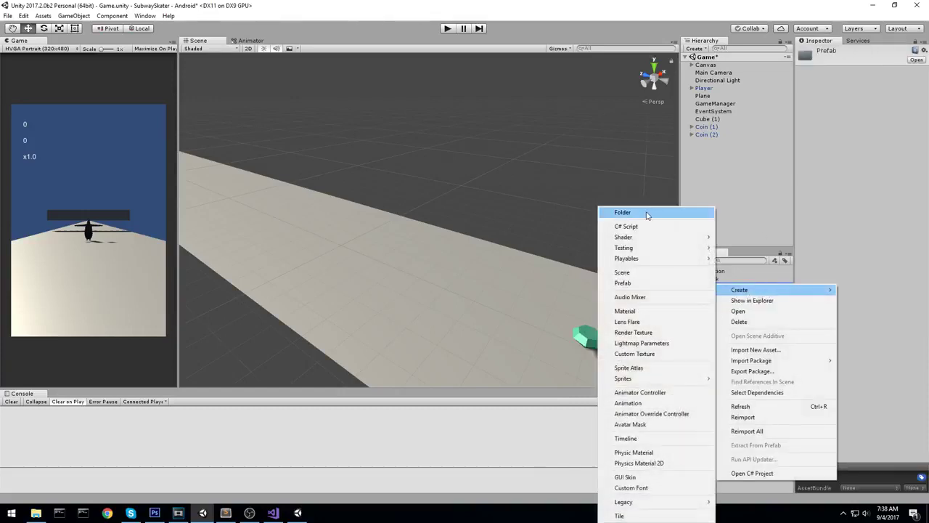
left_click(622, 212)
type("Segments")
key("Return")
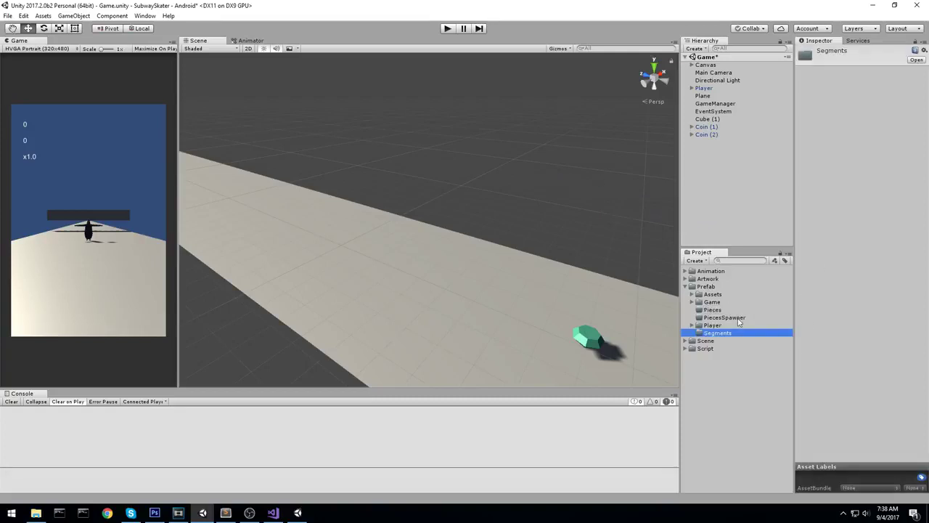
- Rename the PiecesSpawner folder as PiecesSpawners
left_click(738, 318)
key("F2")
key("End")
type("s")
key("Return")
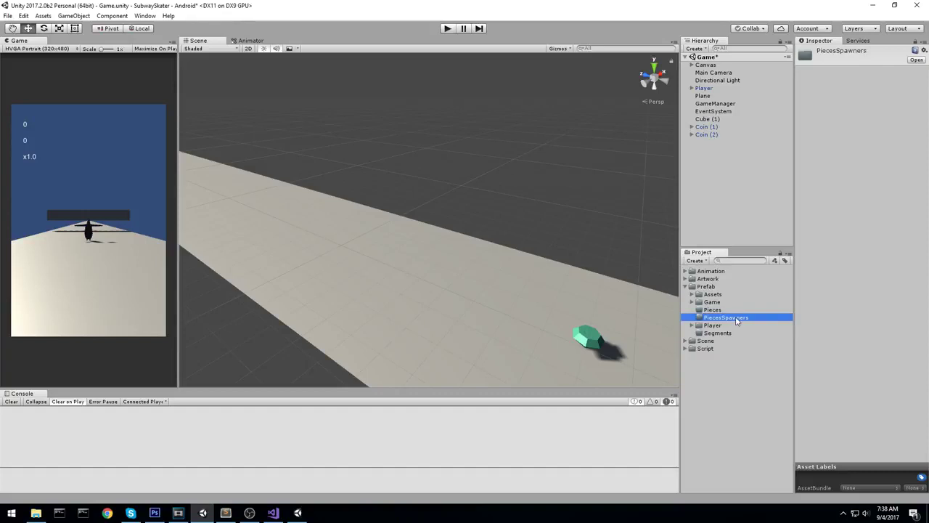
left_click(728, 333)
left_click(728, 310)
right_click_drag(574, 216, 644, 245)
left_click(726, 318)
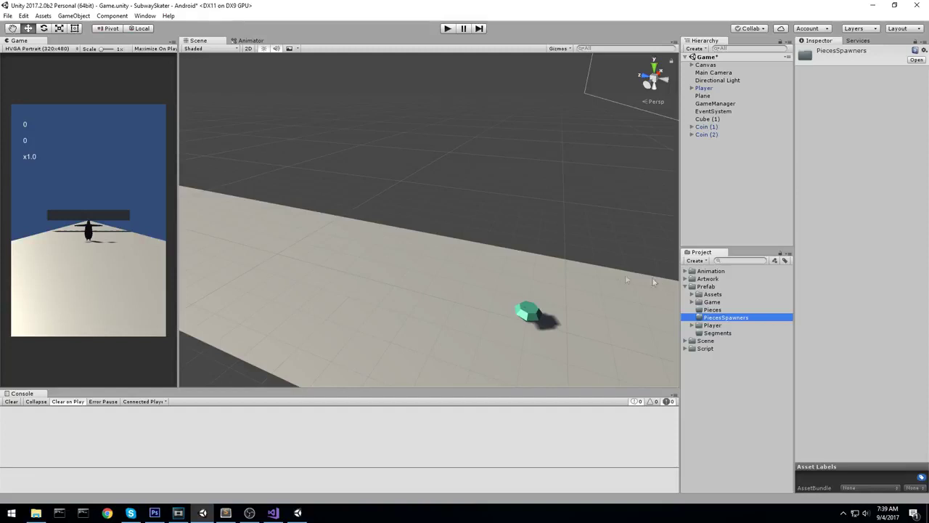
right_click_drag(625, 274, 643, 283)
left_click(717, 310)
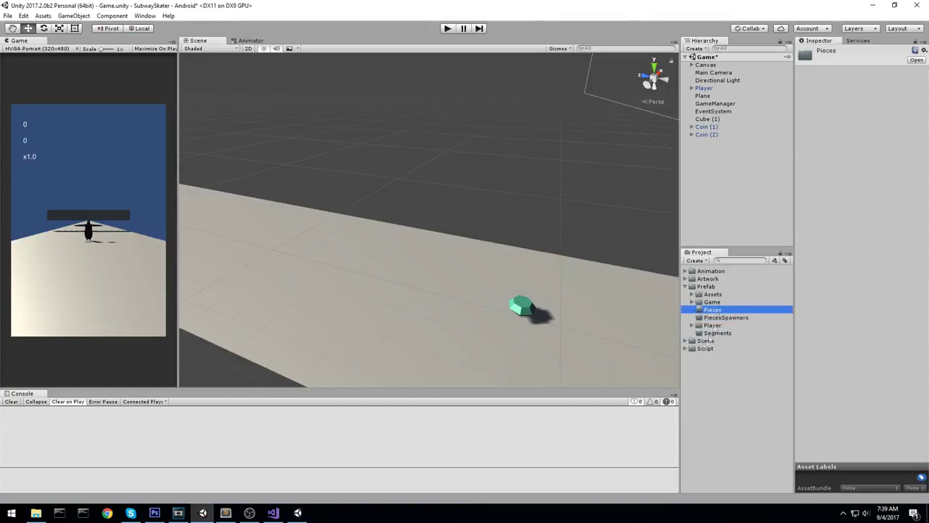
left_click(685, 279)
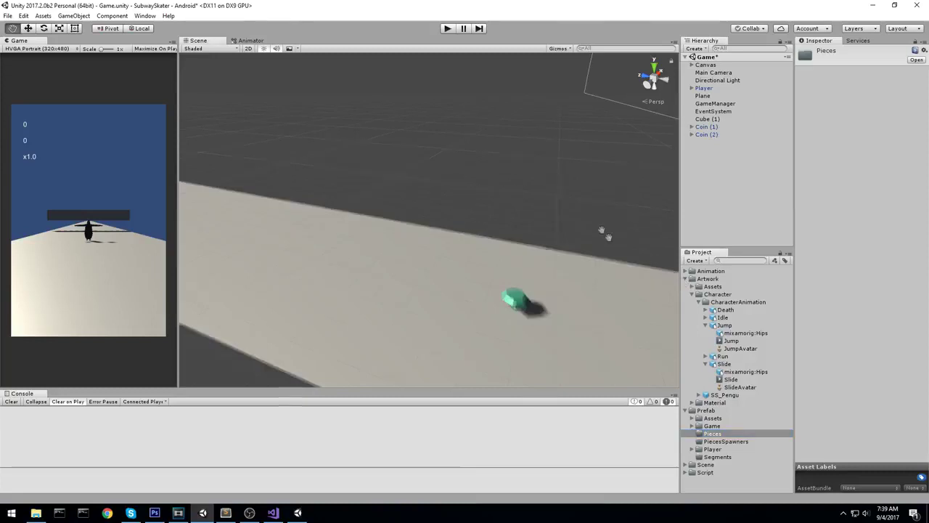
left_click(692, 294)
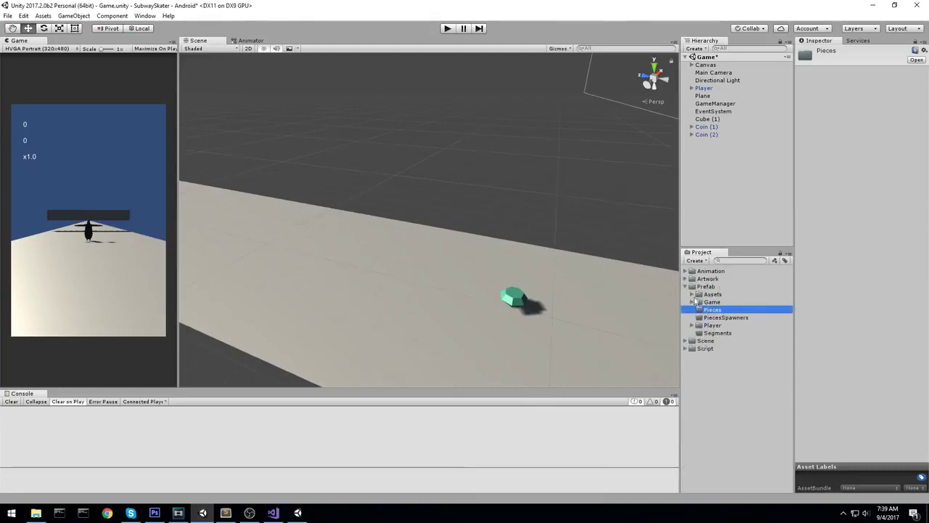
- Place the SS_Block prefab from the Prefab folder's Assets subfolder in the scene, on the track
left_click(692, 295)
left_click(730, 302)
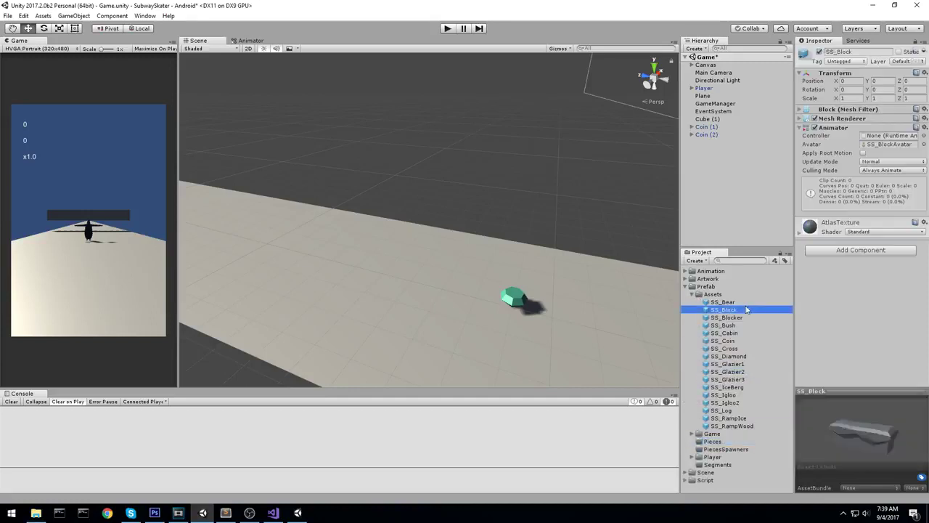
left_click_drag(725, 310, 346, 249)
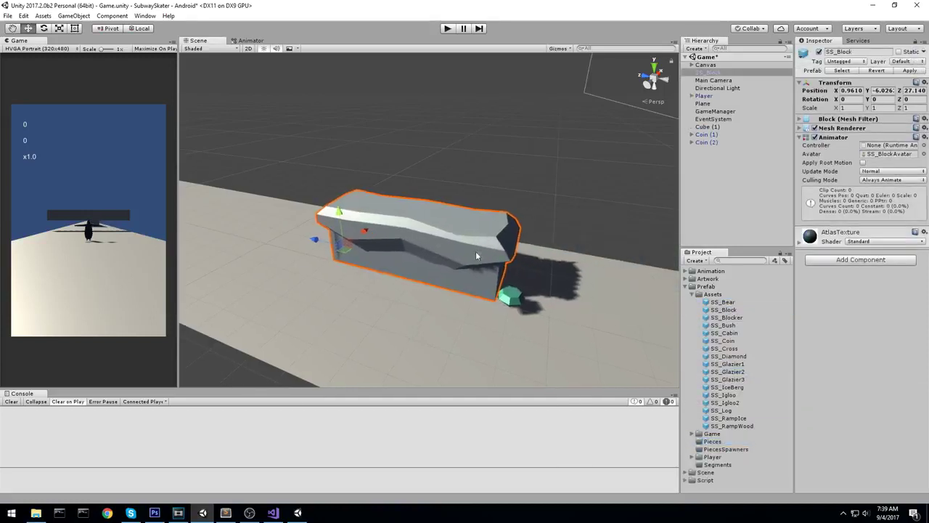
left_click_drag(479, 252, 395, 254, "alt")
scroll(395, 254, "down", 3)
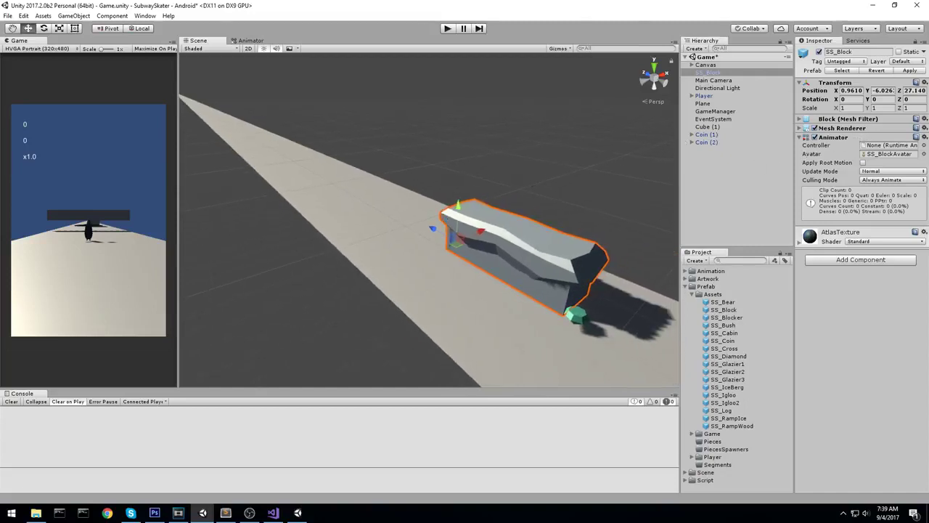
- Set SS_Block's position to 0, 0, 0 and remove its Animator component
left_click(862, 90)
type("0")
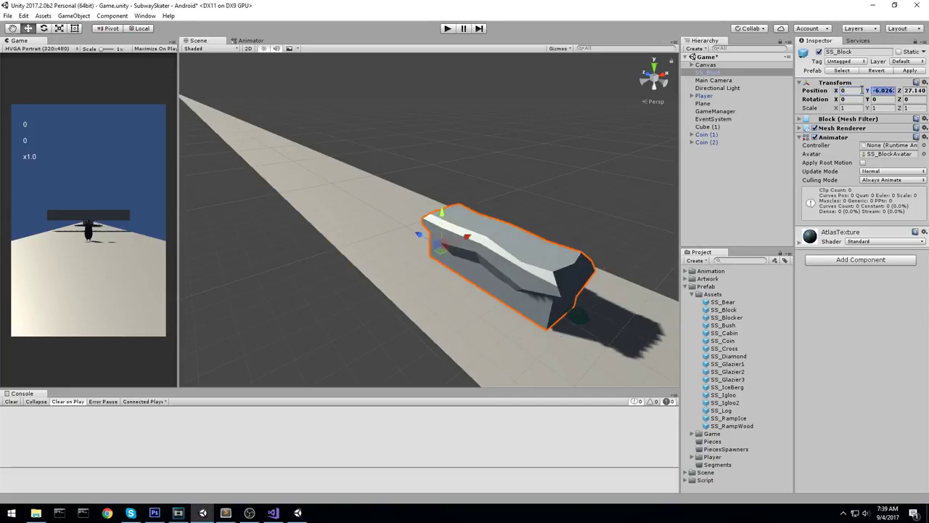
key("Tab")
type("0")
key("Tab")
type("00")
right_click(848, 136)
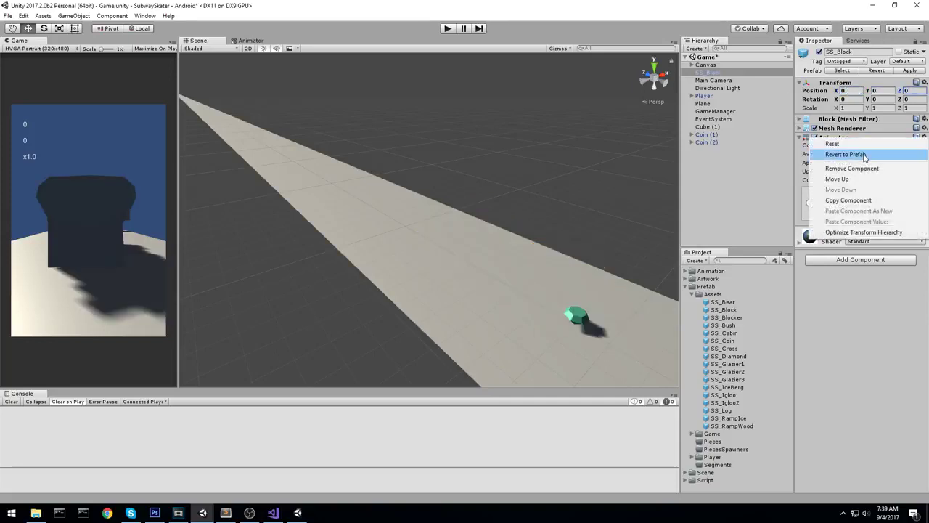
left_click(842, 150)
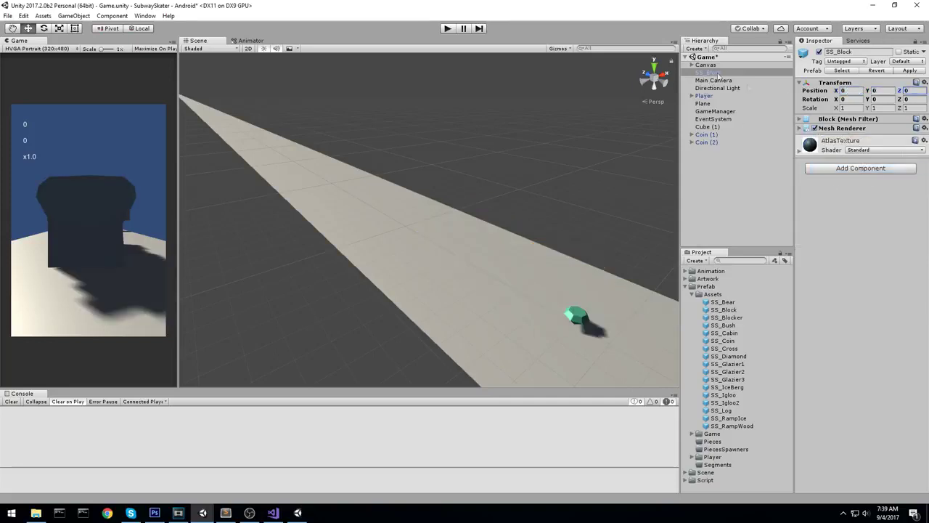
- Add the Piece script to SS_Block and set its type to Longblock
left_click(845, 168)
type("piece")
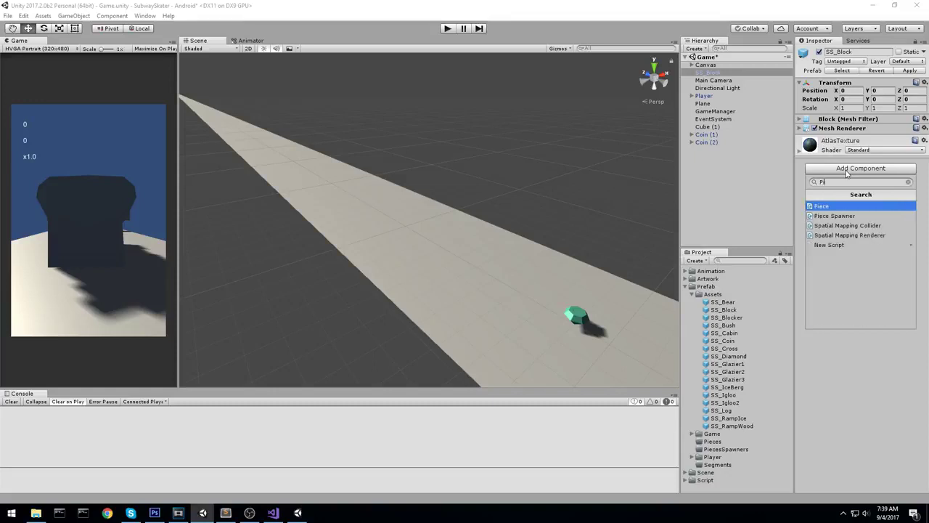
key("Return")
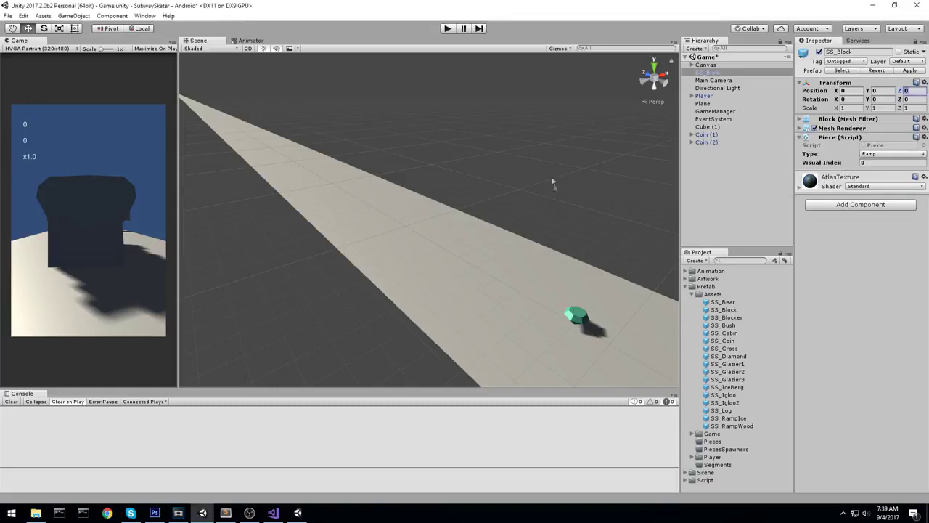
left_click(880, 153)
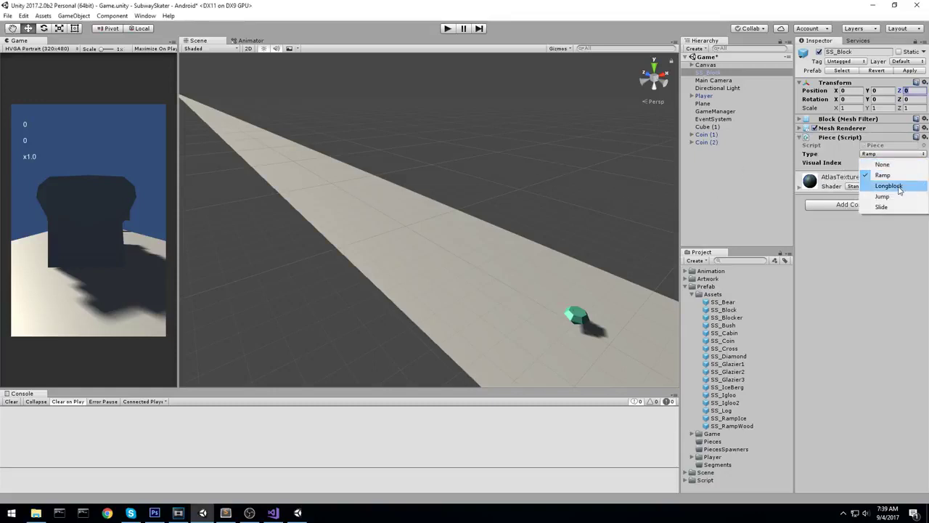
left_click(889, 186)
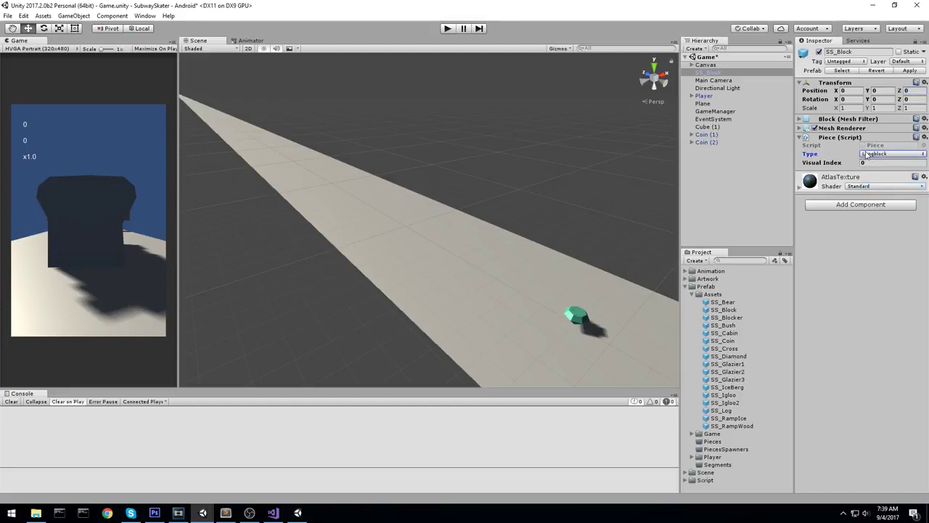
left_click(848, 138)
- Rename the SS_Block object as P0 and save it as a prefab in the Pieces folder
left_click(706, 73)
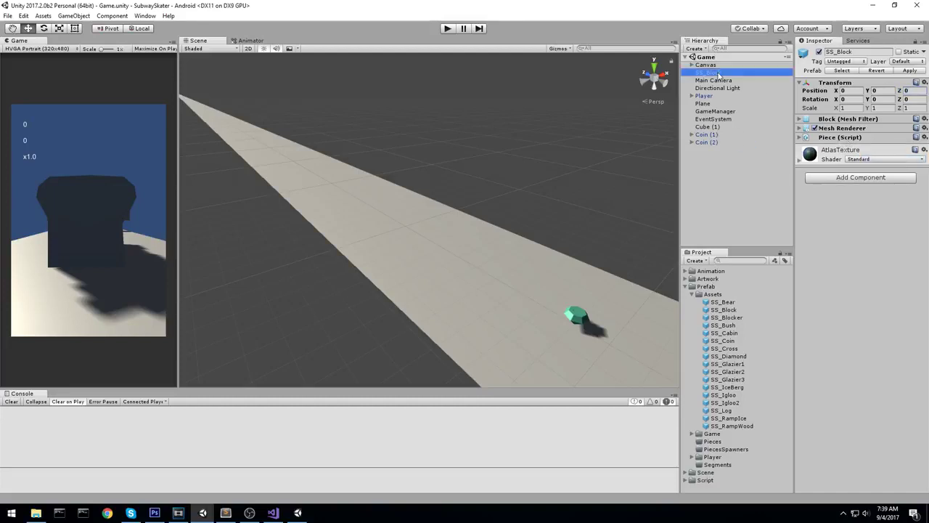
type("P0")
key("Return")
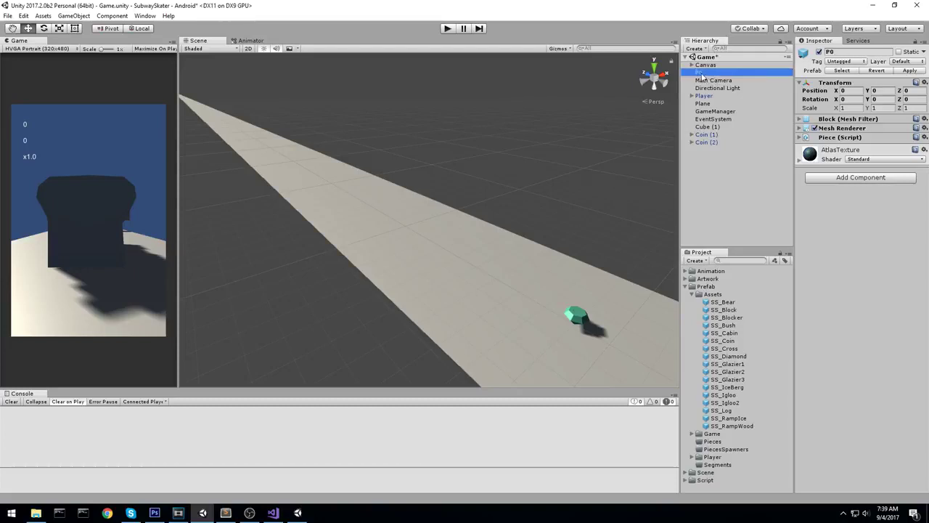
left_click_drag(702, 75, 724, 445)
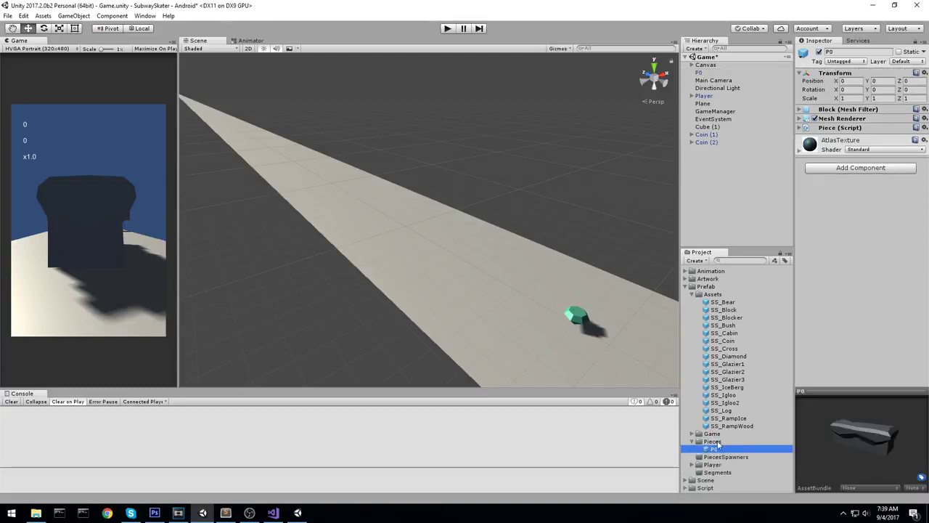
- Create a Longblock subfolder inside the Pieces folder and move the P0 prefab into it
left_click(712, 442)
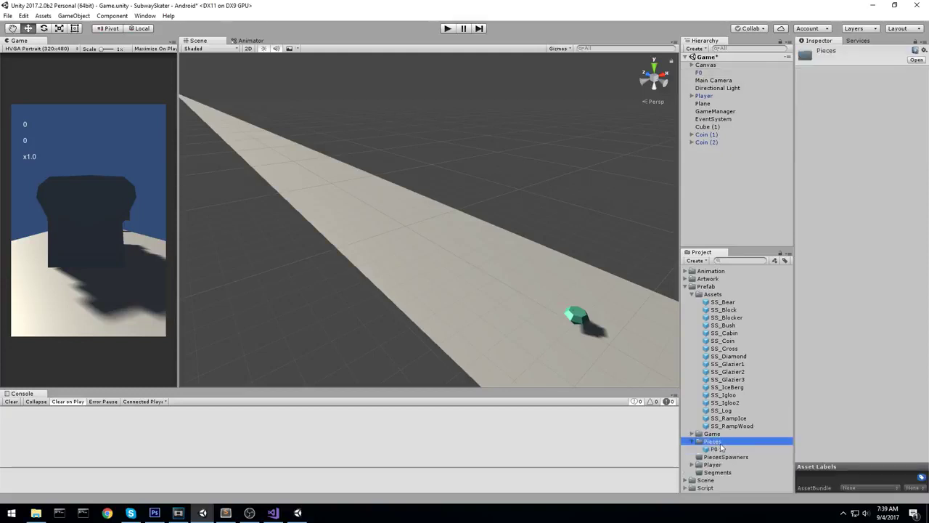
right_click(718, 442)
mouse_move(757, 251)
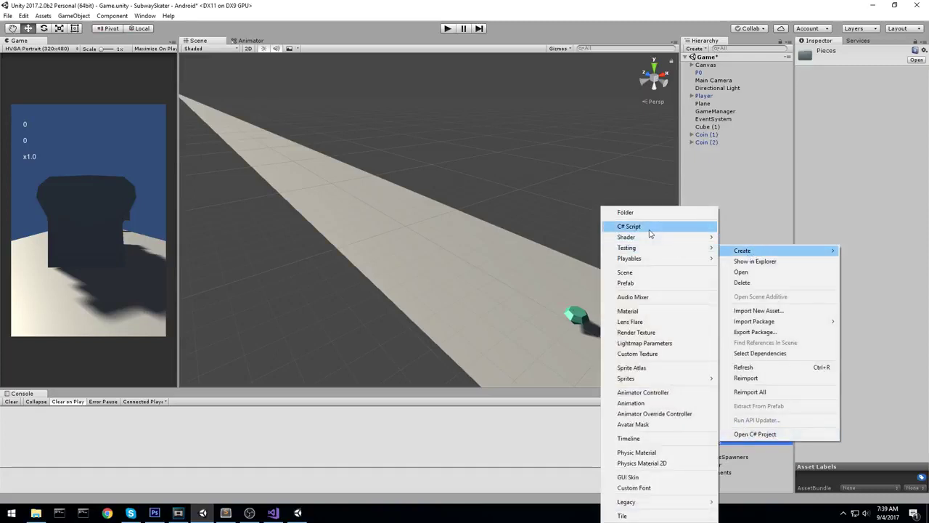
left_click(643, 212)
type("LongBl")
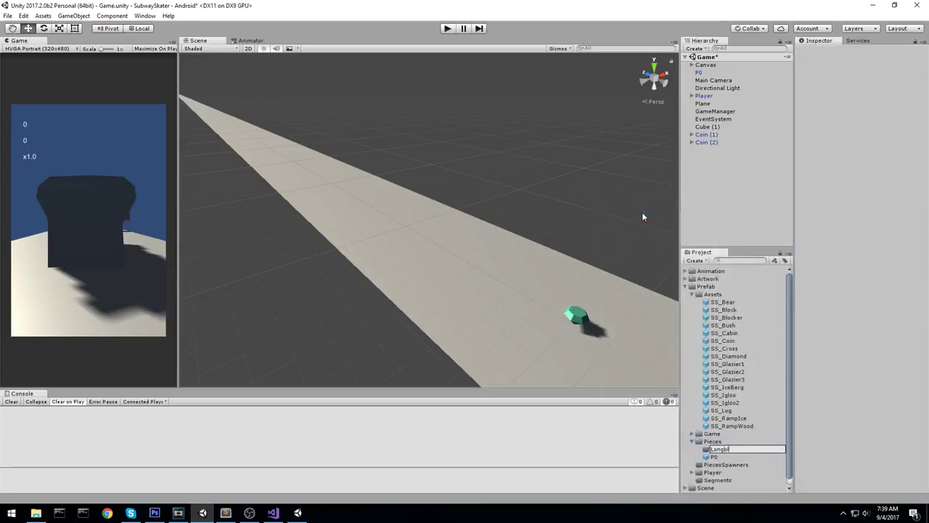
key("Return")
left_click_drag(715, 456, 723, 449)
left_click_drag(748, 245, 722, 148)
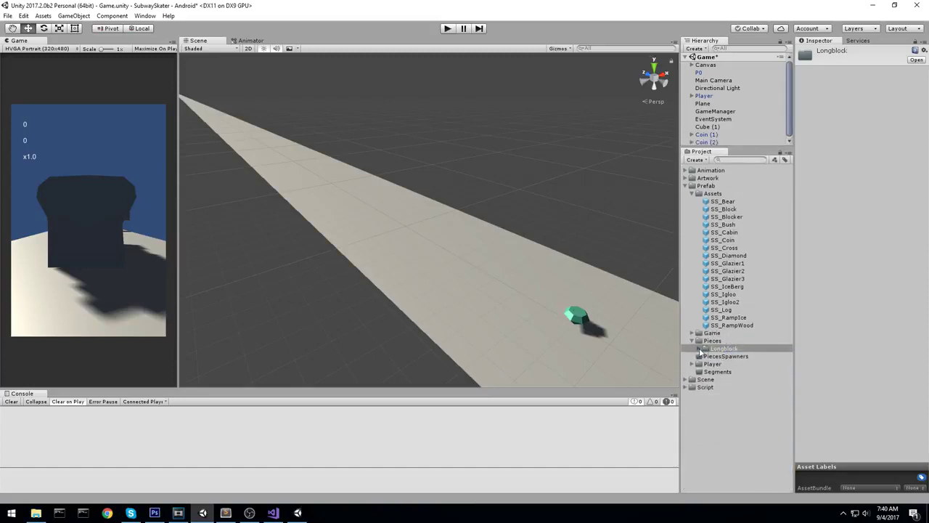
left_click(701, 352)
left_click_drag(739, 148, 722, 203)
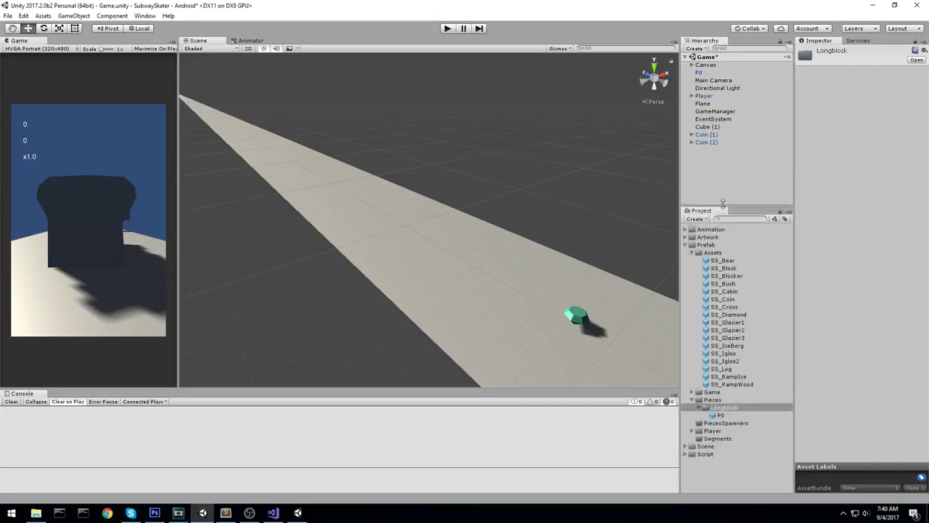
- Delete Coin (1) and Coin (2) from the scene
middle_click_drag(397, 257, 395, 199)
right_click_drag(396, 197, 515, 163)
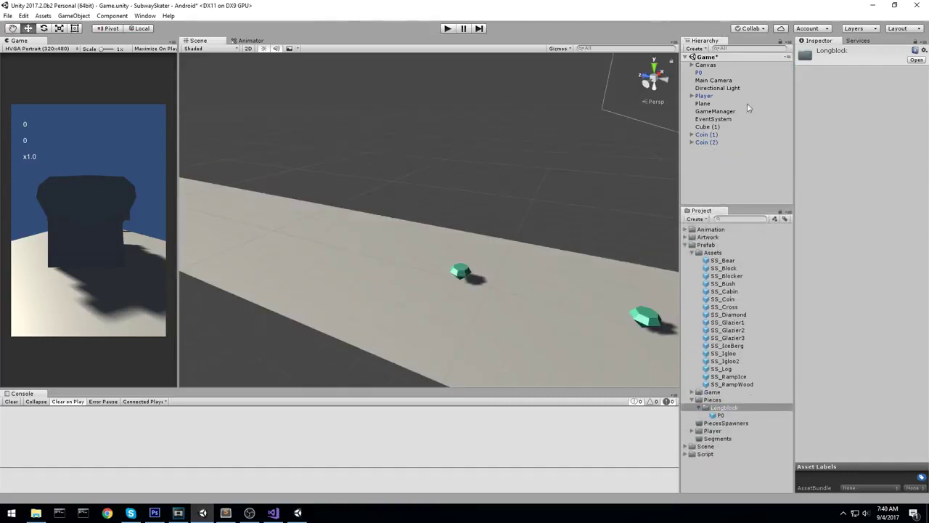
left_click(726, 126)
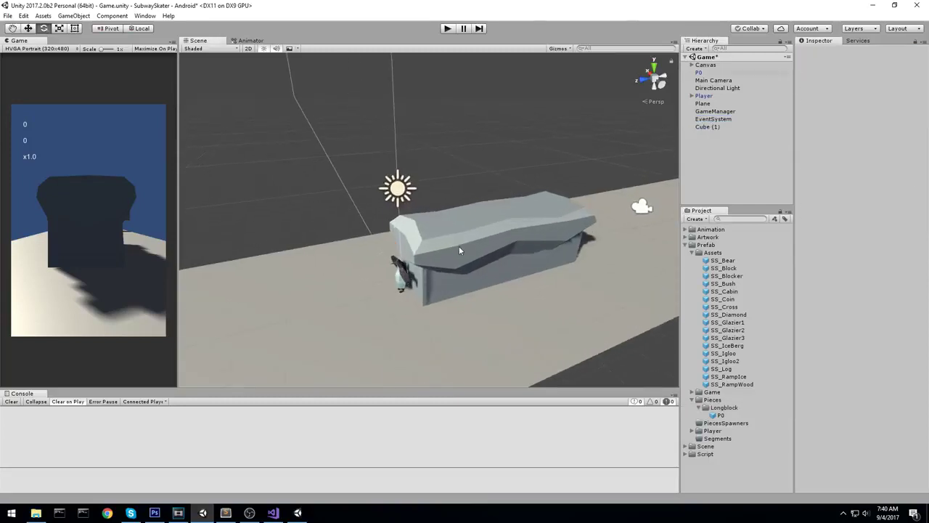
- Try rotating the P0 block in the scene, undo the rotation and save the scene
left_click(459, 246)
middle_click_drag(455, 246, 400, 249)
middle_click_drag(308, 202, 325, 172)
scroll(325, 172, "up", 1)
key("w")
middle_click_drag(421, 217, 437, 229)
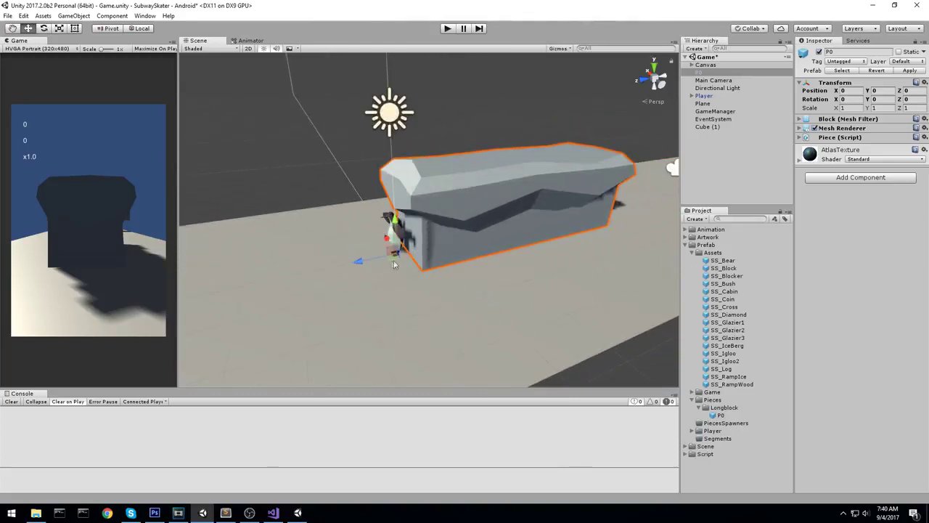
key("e")
left_click_drag(381, 277, 613, 251)
key("ctrl+z")
key("ctrl+s")
- Try moving the P0 block, undo the move and toggle the handle's pivot mode back and forth
middle_click_drag(497, 167, 477, 192)
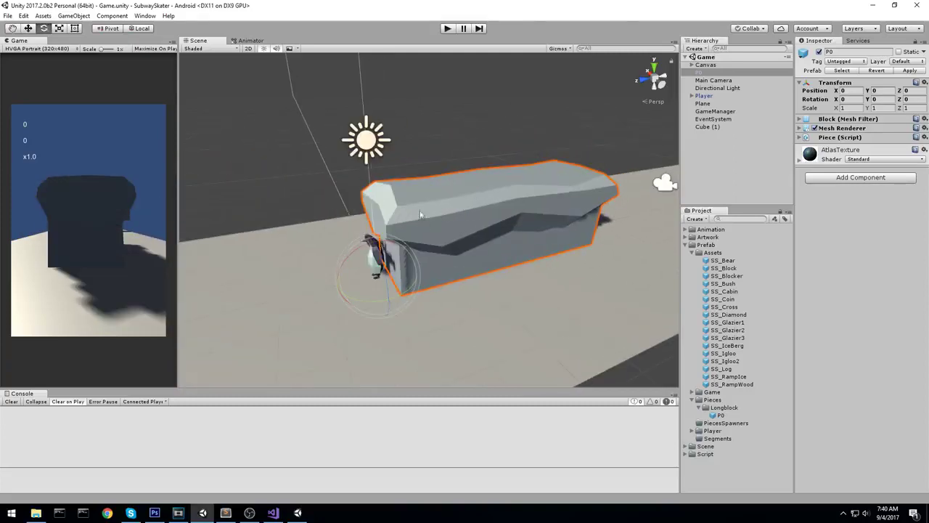
middle_click_drag(410, 216, 440, 193)
key("w")
mouse_move(412, 252)
left_mouse_down()
mouse_move(449, 266)
mouse_move(425, 262)
left_mouse_up()
key("ctrl+z")
left_click(114, 31)
left_click(114, 31)
left_click(114, 31)
left_click(113, 31)
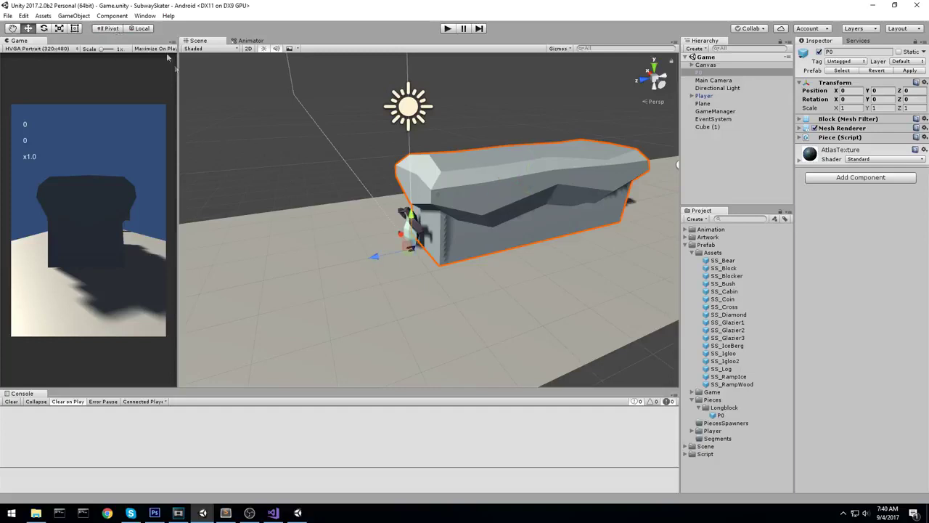
- Rotate the P0 block to -180 about Y, apply the change to its prefab and save the scene
scroll(478, 227, "down", 3)
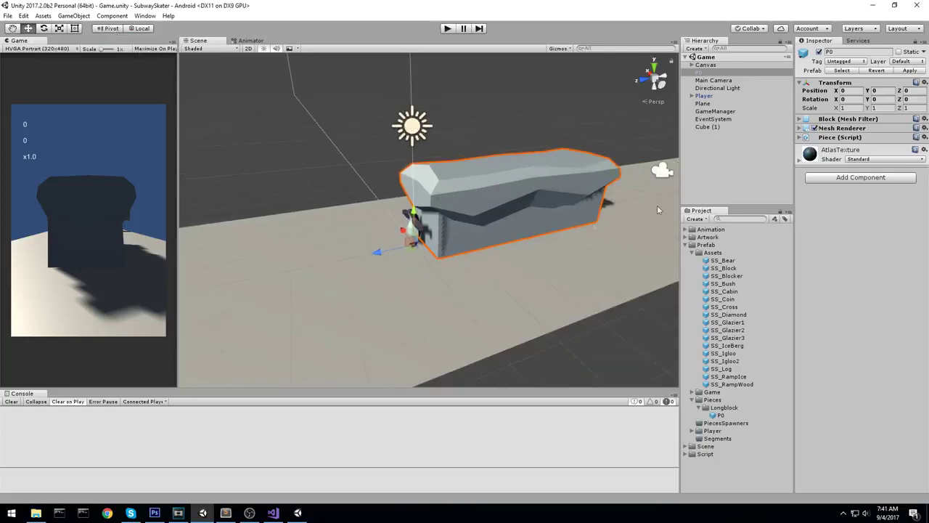
left_click_drag(459, 208, 500, 214, "alt")
key("e")
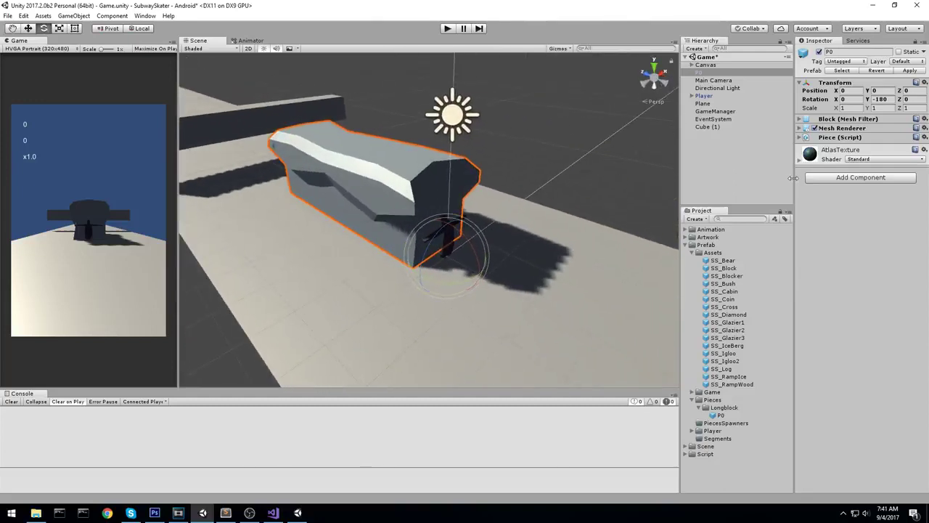
left_click(910, 72)
middle_click_drag(457, 101, 531, 130)
scroll(531, 131, "up", 3)
key("ctrl+s")
left_click_drag(530, 132, 463, 119, "alt")
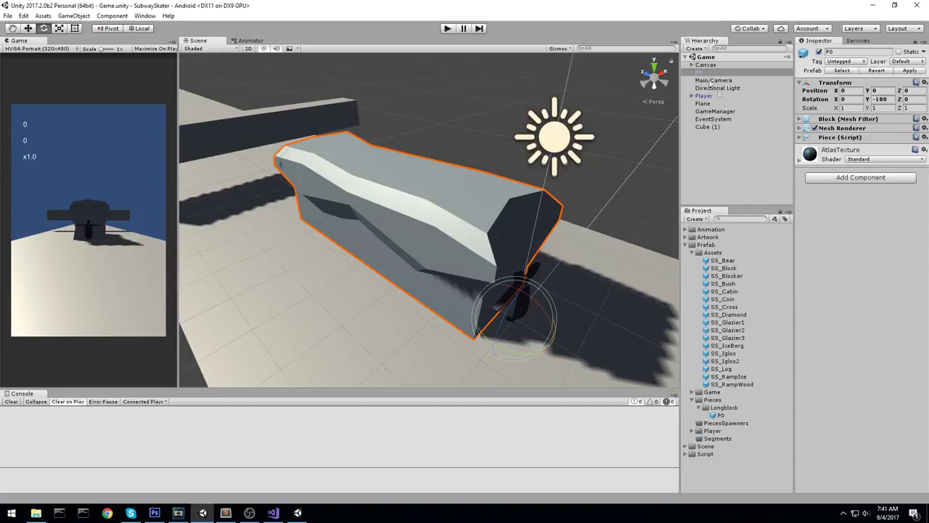
- Create an empty game object in the scene and name it P0
left_click(734, 174)
right_click(735, 174)
left_click(790, 254)
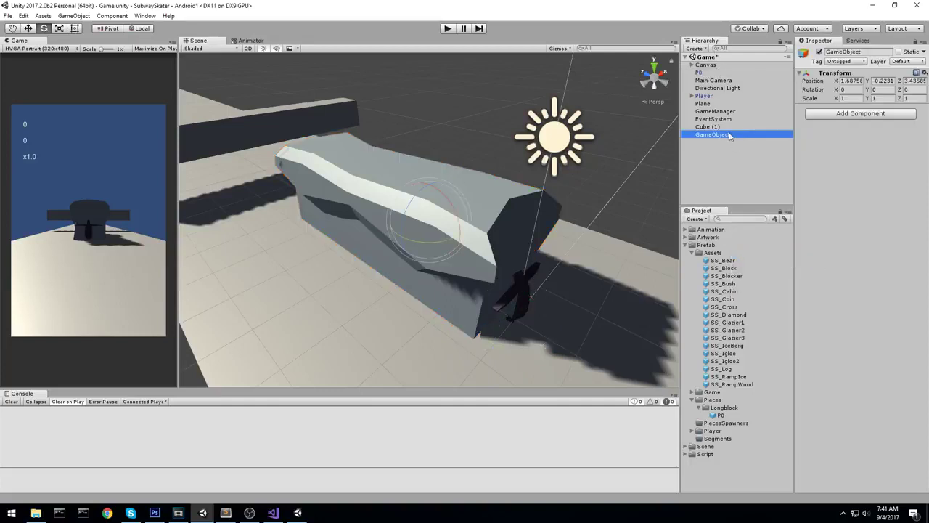
type("P")
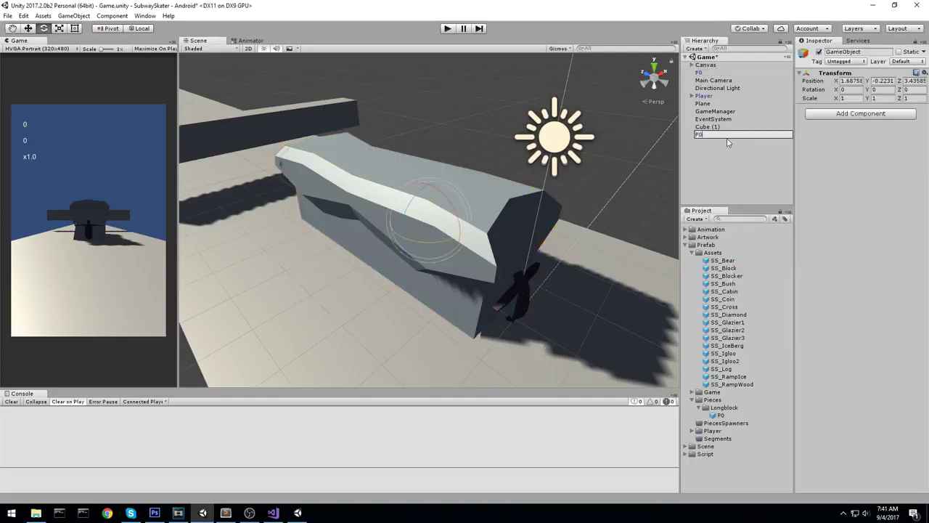
type("0")
key("Return")
- Rename the original P0 block as Visual and make it a child of the empty P0 object
left_click(701, 72)
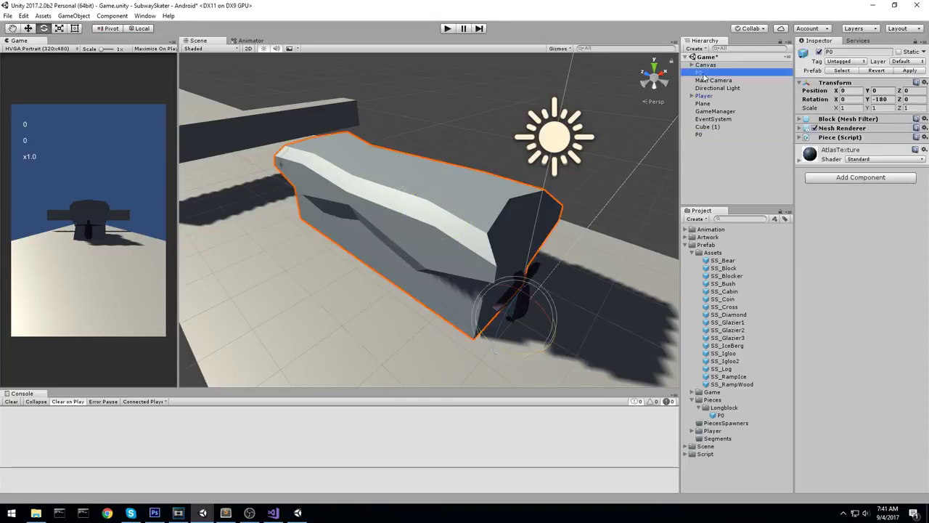
key("F2")
type("Visual")
key("Return")
left_click_drag(710, 76, 714, 134)
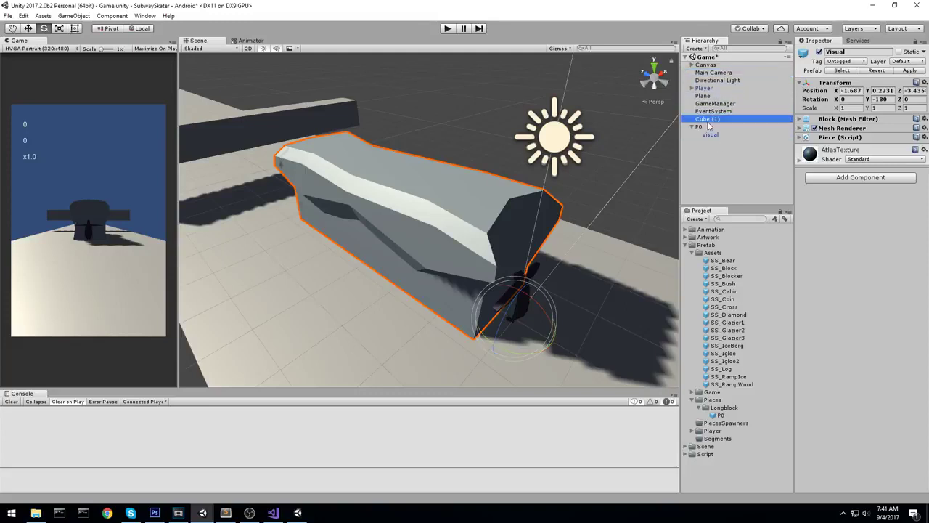
- Set the P0 parent object's position to 0, 0, 0
left_click(698, 126)
left_click(857, 81)
type("0")
key("Tab")
type("0")
key("Tab")
type("0")
- Set the Visual child's position to 0, 0, 0 and save the scene
left_click(710, 134)
left_click(851, 90)
type("0")
key("Tab")
type("0")
key("Tab")
type("0")
middle_click_drag(570, 238, 473, 145)
key("ctrl+s")
right_click_drag(474, 143, 493, 149)
middle_click_drag(493, 149, 546, 179)
- Move the Piece script component from the Visual child to its P0 parent
left_click(715, 134)
left_click(713, 127)
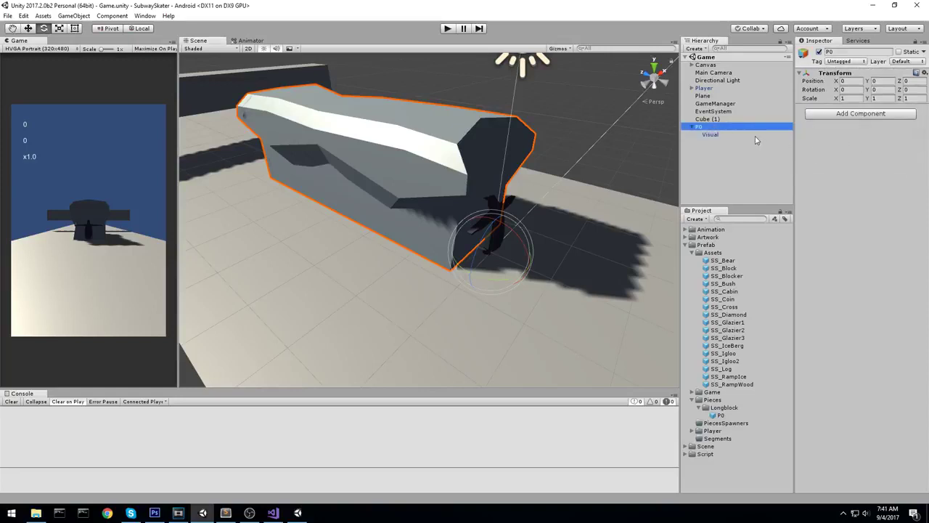
left_click(710, 135)
left_click_drag(842, 138, 716, 128)
left_click(716, 128)
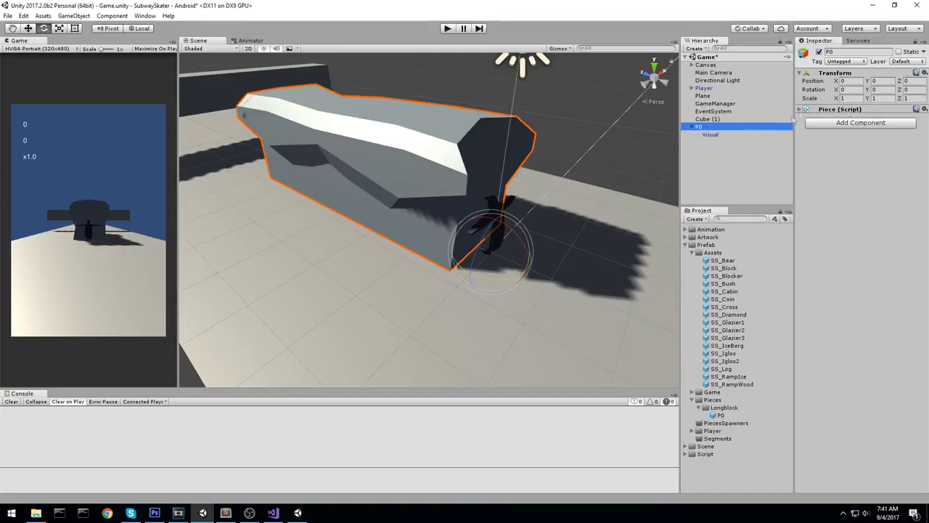
left_click(859, 110)
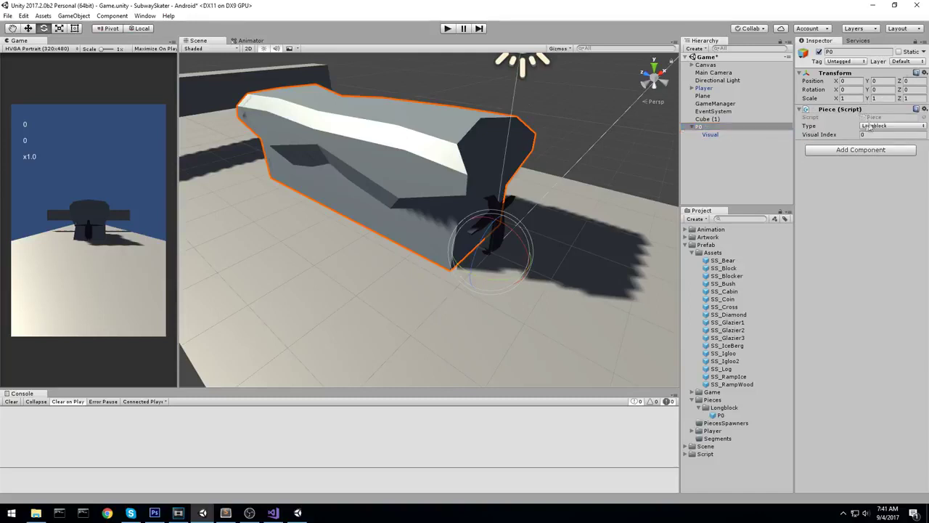
left_click(732, 136)
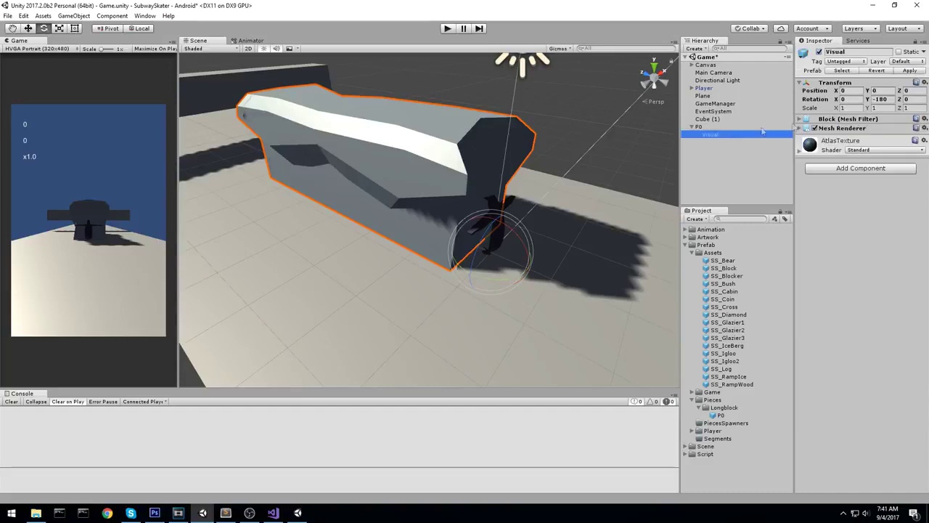
- Try scaling the Visual block uniformly
scroll(556, 178, "down", 3)
scroll(554, 180, "up", 3)
key("r")
left_click_drag(492, 252, 572, 141)
- Replace the P0 prefab in the Longblock folder with the P0 object containing the Visual child
left_click(718, 128)
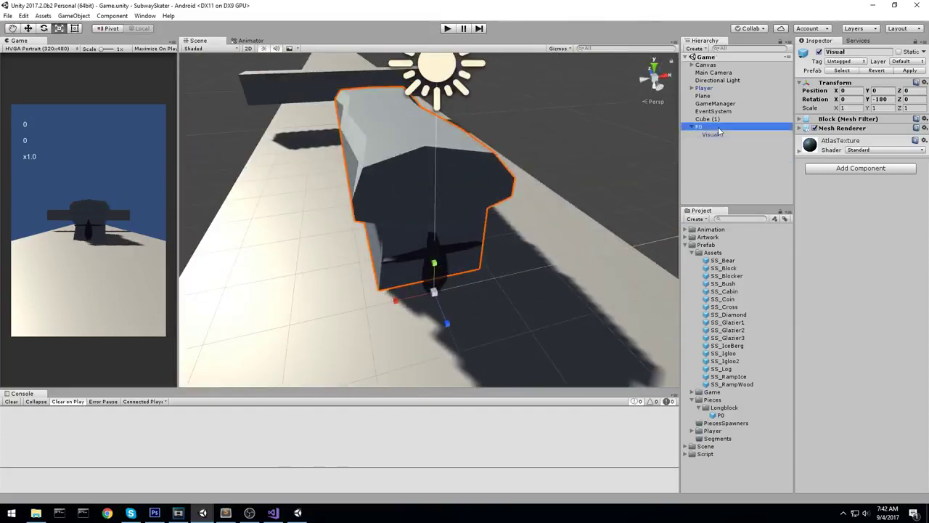
left_click_drag(703, 131, 721, 415)
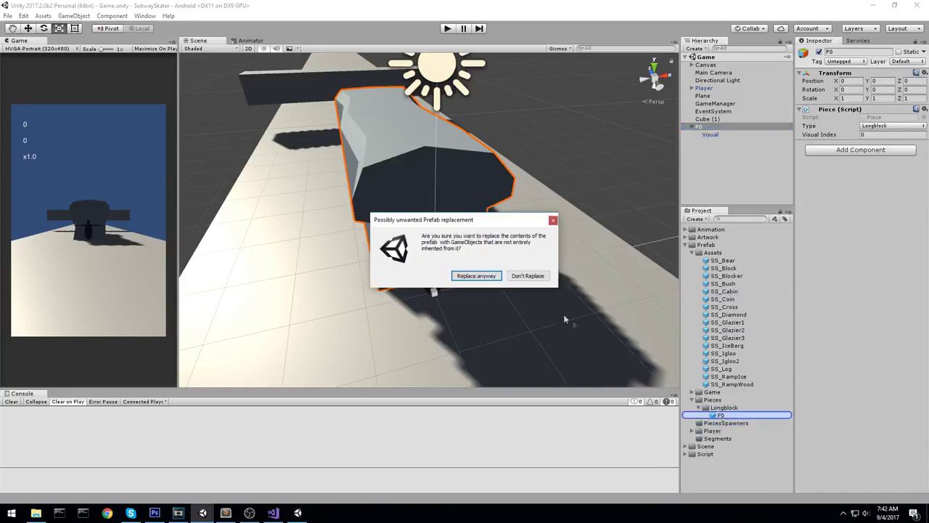
left_click(475, 276)
left_click_drag(471, 270, 774, 130, "alt")
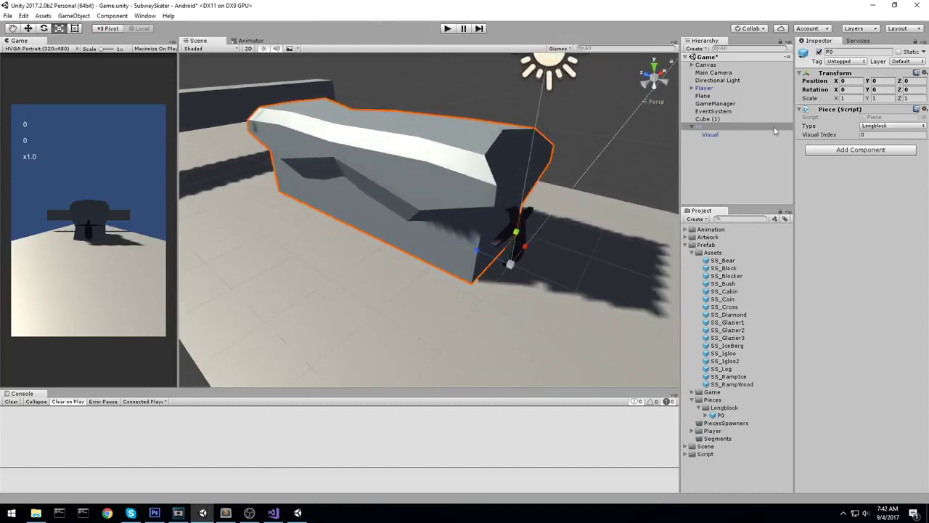
- Delete the Visual child from the P0 scene object, breaking its prefab instance
left_click(712, 129)
left_click(722, 153)
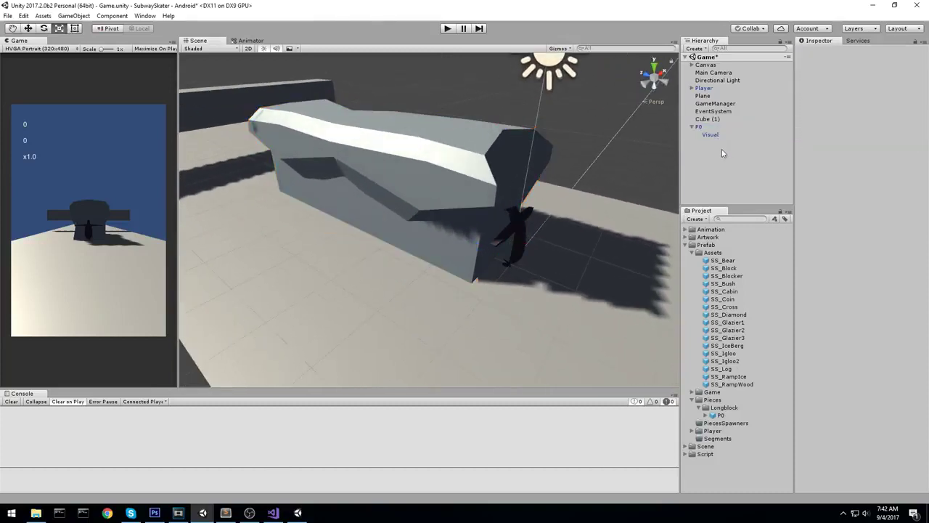
left_click(701, 129)
left_click(713, 136)
key("Delete")
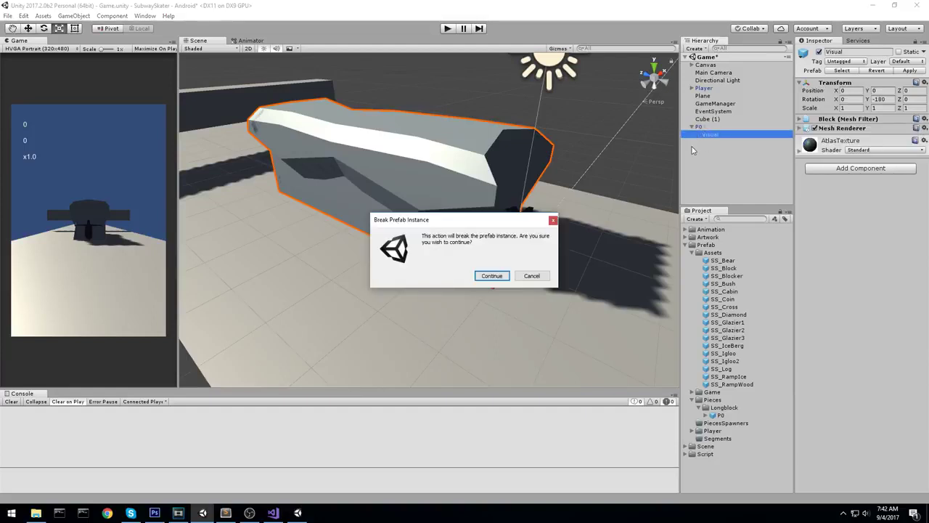
key("Return")
- Rename the emptied P0 scene object as P1
left_click(699, 127)
left_click(704, 127)
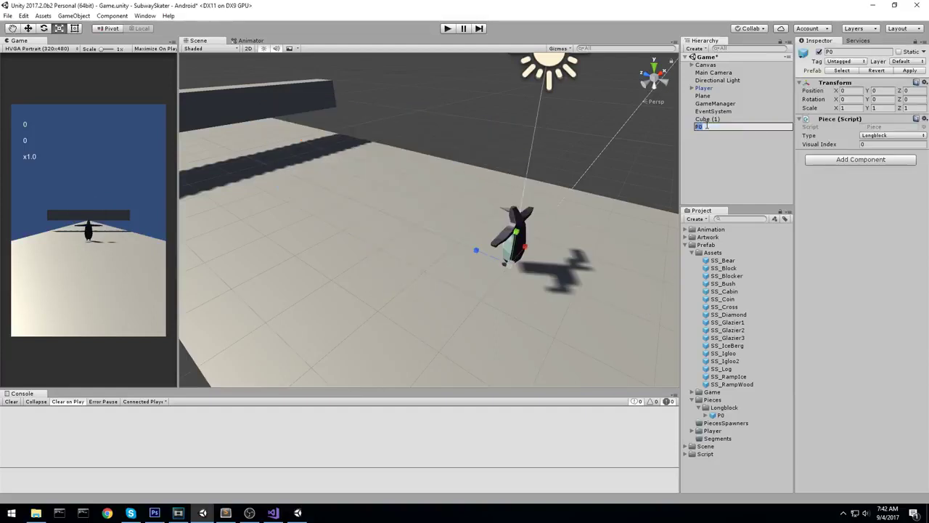
key("BackSpace")
type("1")
key("Return")
left_click(704, 135)
- Look through the obstacle prefabs in the Assets subfolder and add SS_Log to the scene
left_click(740, 276)
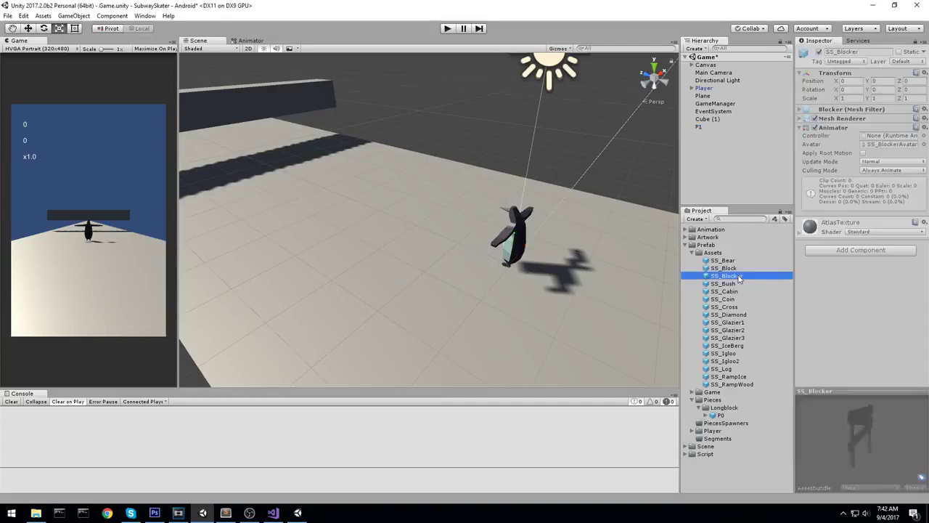
left_click(734, 283)
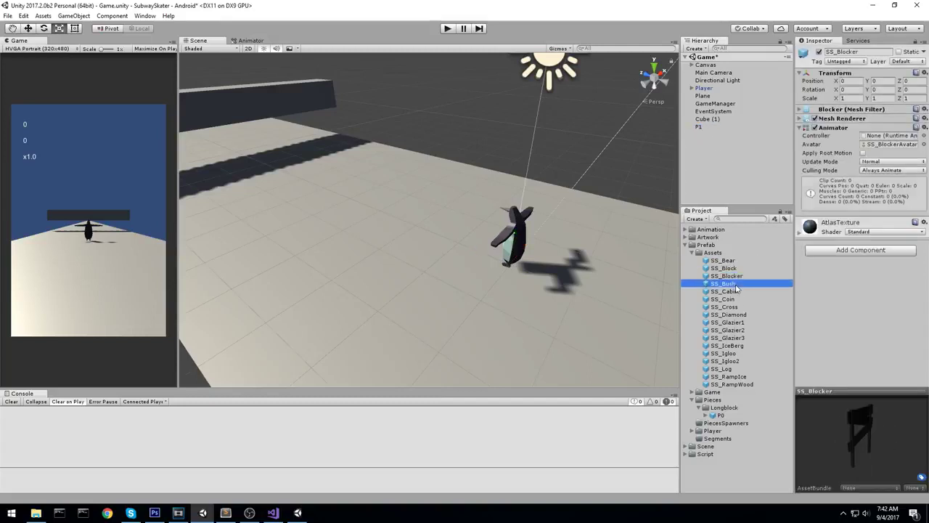
left_click(739, 322)
left_click(733, 369)
left_click_drag(730, 370, 707, 141)
left_click(857, 90)
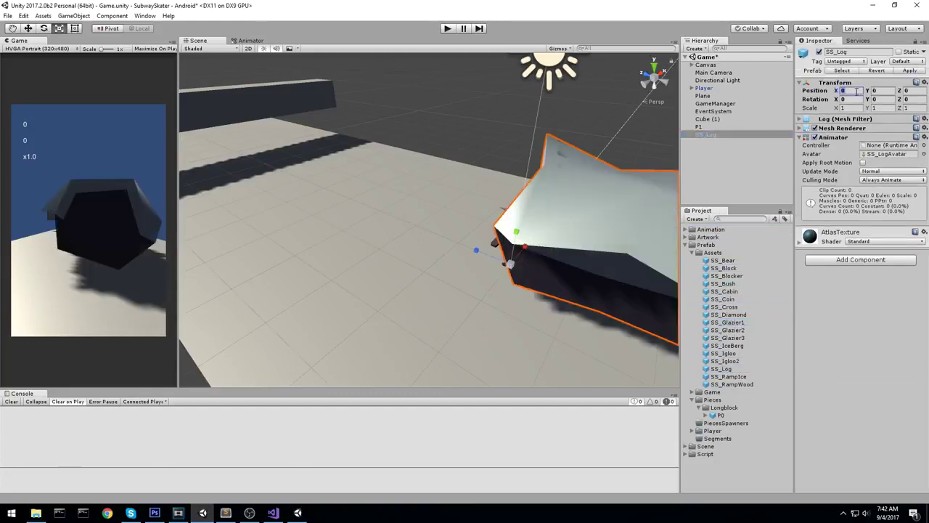
- Make SS_Log a child of the P1 object
left_click(715, 181)
left_click(703, 137)
left_click_drag(702, 139, 698, 127)
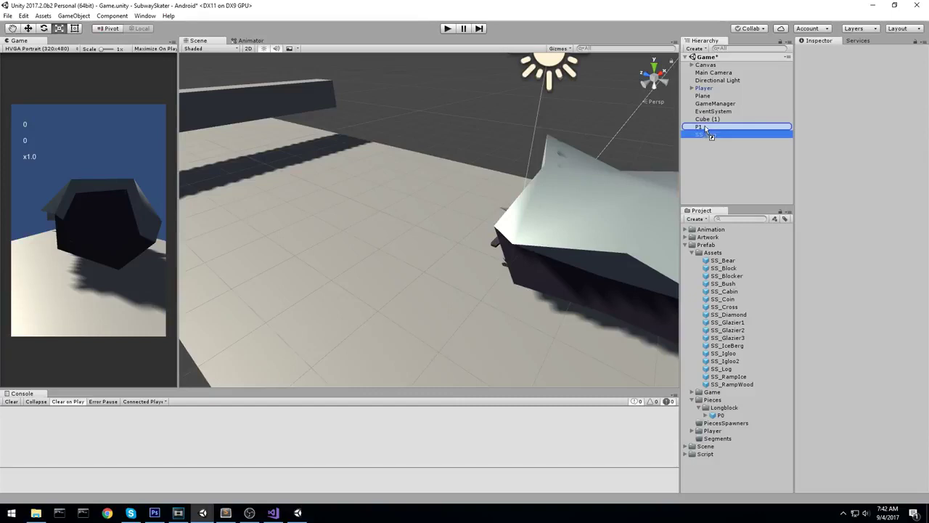
- Set SS_Log's Y rotation to 180
left_click(877, 100)
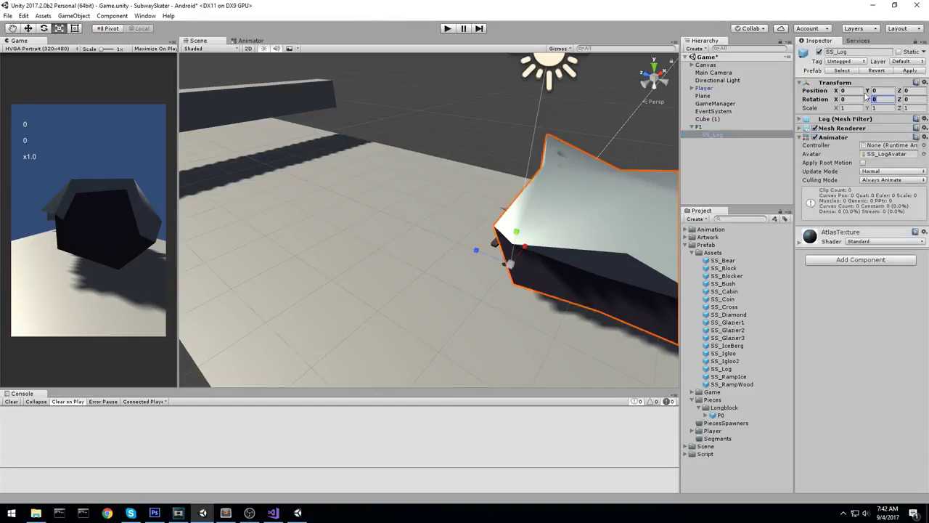
type("180")
right_click_drag(551, 166, 469, 135)
key("d")
- Set the Visual Index of P1's Piece script to 1
left_click(707, 128)
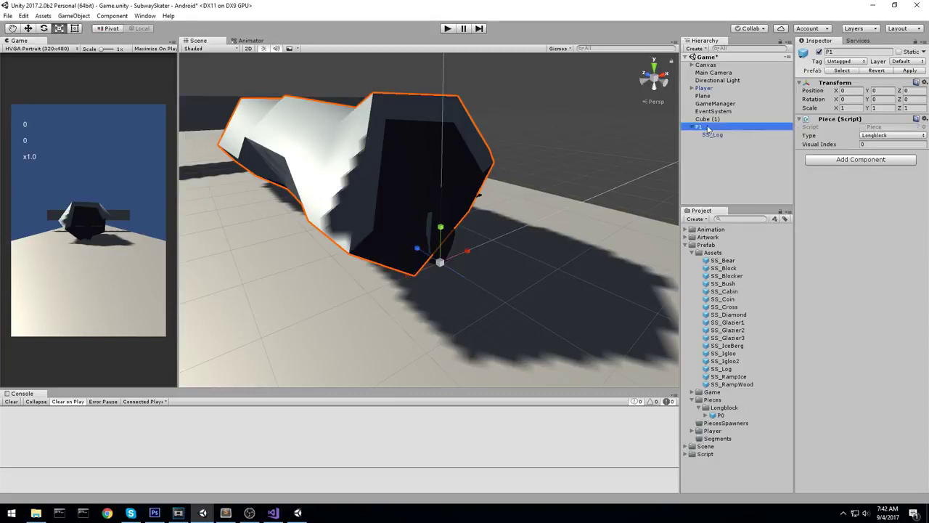
left_click(864, 143)
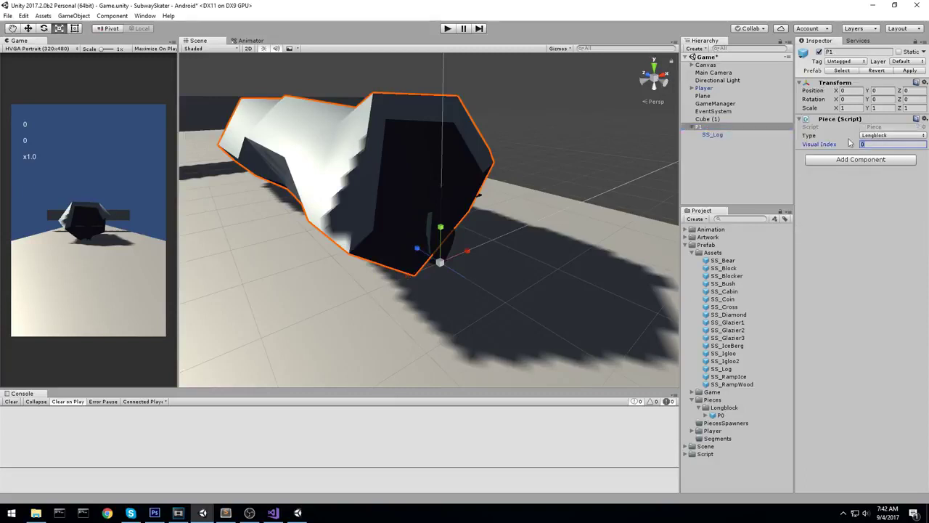
- Remove the Animator component from SS_Log and save the scene
left_click(707, 135)
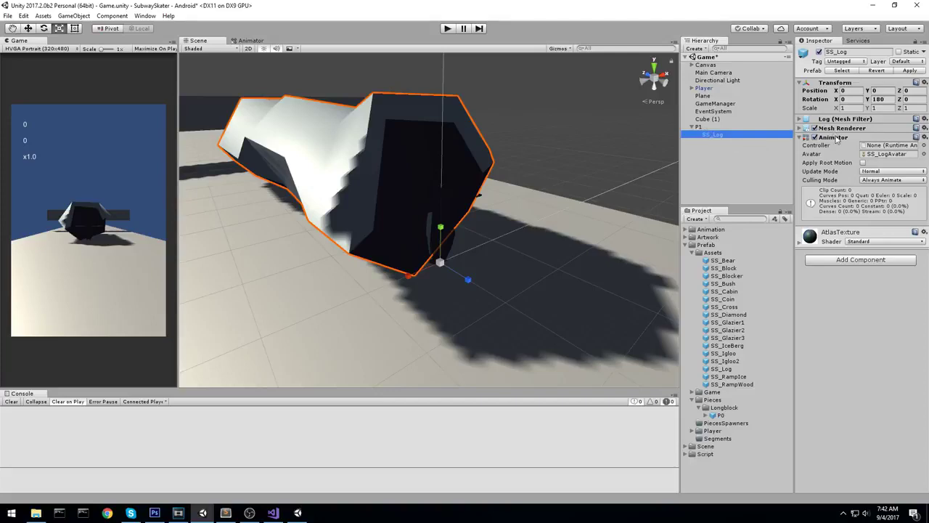
right_click(836, 140)
left_click(842, 167)
left_click_drag(435, 210, 536, 262, "alt")
scroll(473, 236, "down", 5)
key("ctrl+s")
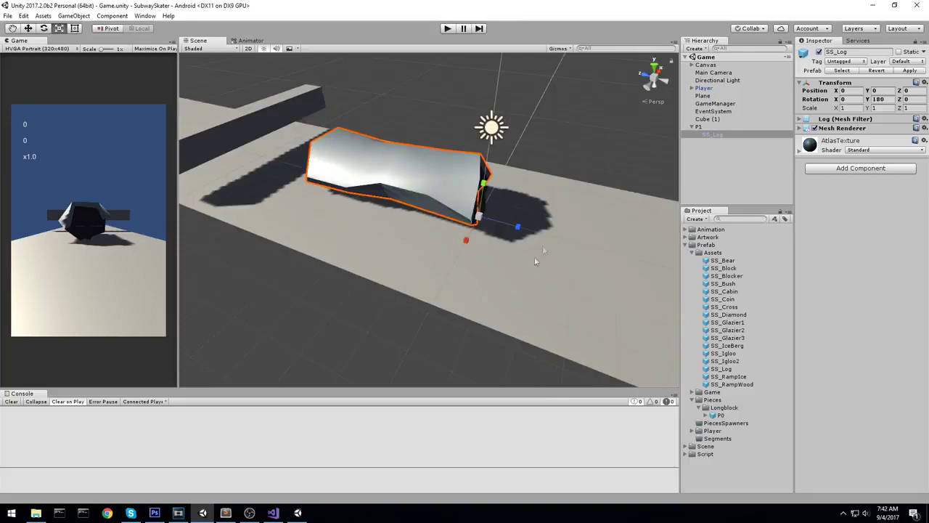
- Save P1 as a prefab in the Longblock folder
left_click(717, 127)
left_click(692, 127)
left_click_drag(700, 127, 735, 408)
middle_click_drag(490, 203, 537, 261)
scroll(534, 282, "up", 2)
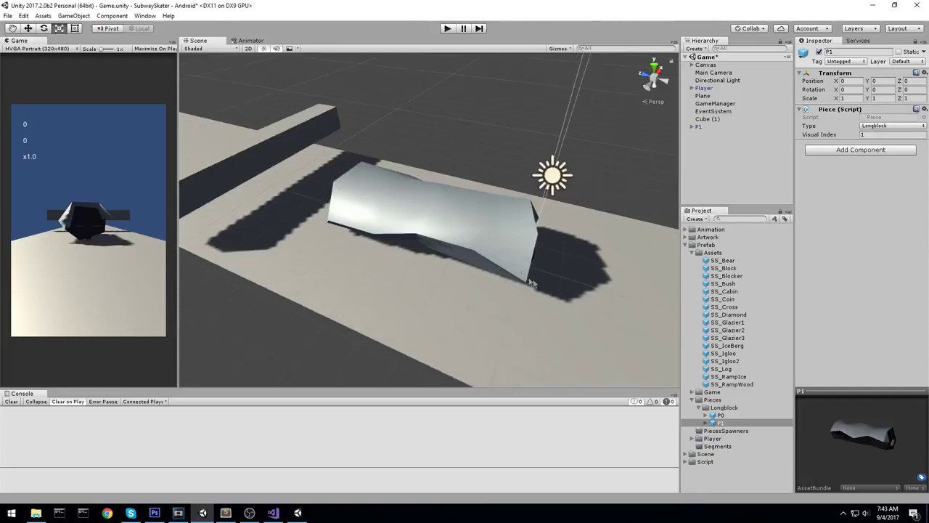
- Delete the P1 log object from the scene and save the scene
left_click(480, 207)
right_click_drag(479, 207, 431, 217)
left_click_drag(430, 218, 613, 267, "alt")
key("Delete")
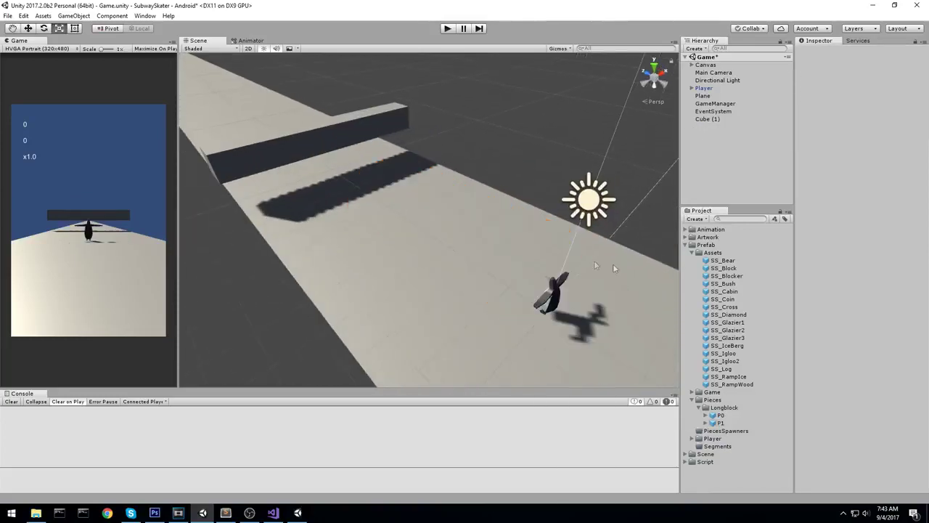
key("ctrl+s")
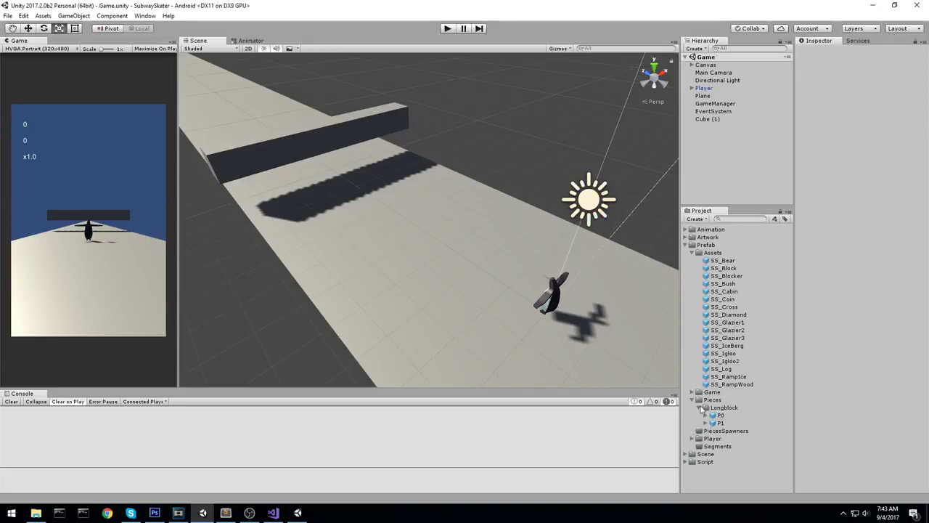
- Create a folder named Ramp inside the Pieces folder
left_click(701, 407)
right_click(716, 399)
mouse_move(820, 207)
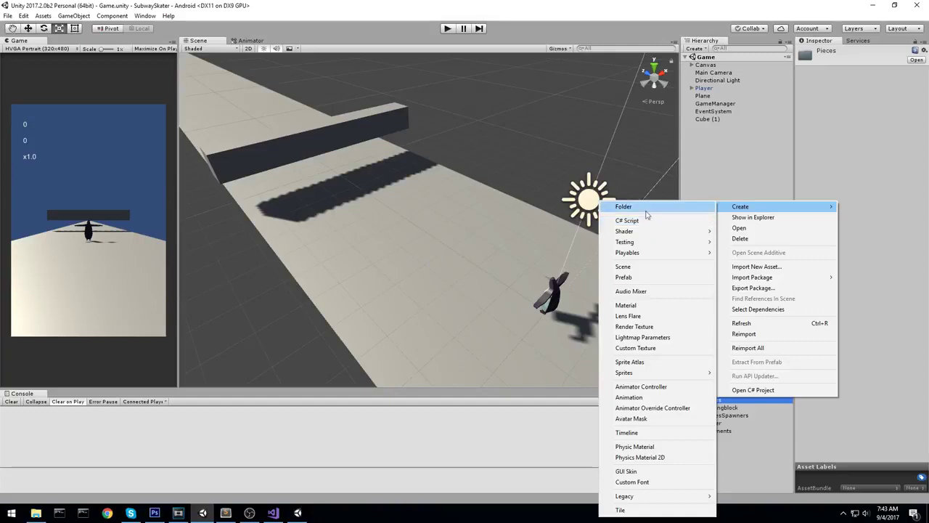
left_click(647, 210)
type("Ra")
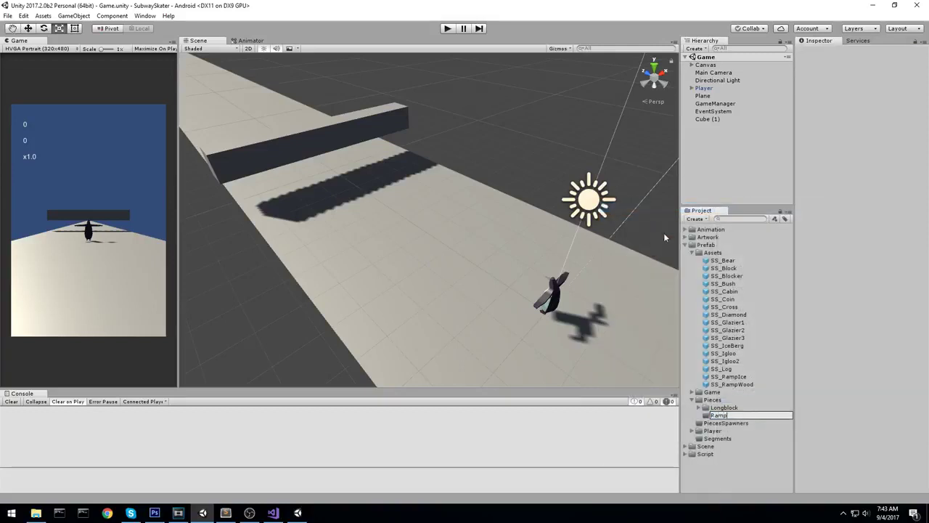
type("mp")
key("Return")
- Add the SS_RampIce prefab from the Assets subfolder to the scene
middle_click_drag(535, 260, 529, 222)
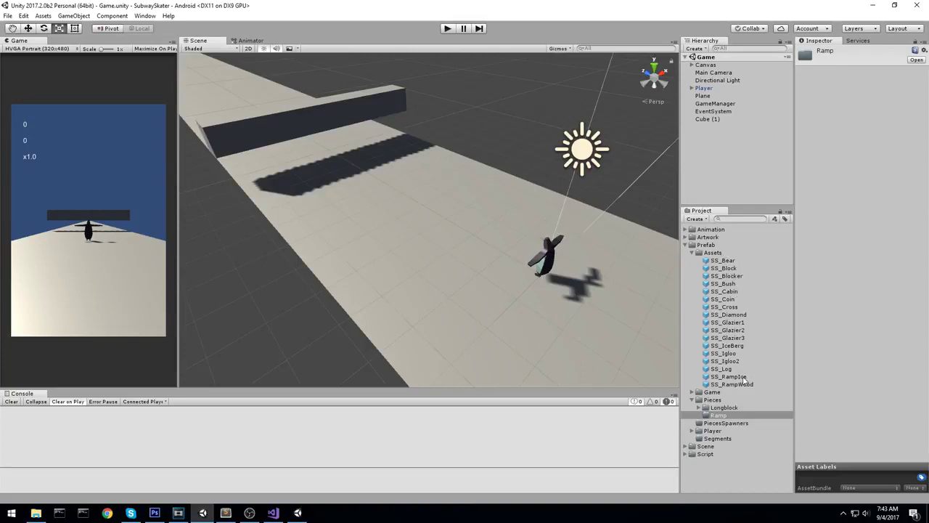
left_click_drag(738, 377, 544, 251)
right_click_drag(497, 220, 547, 216)
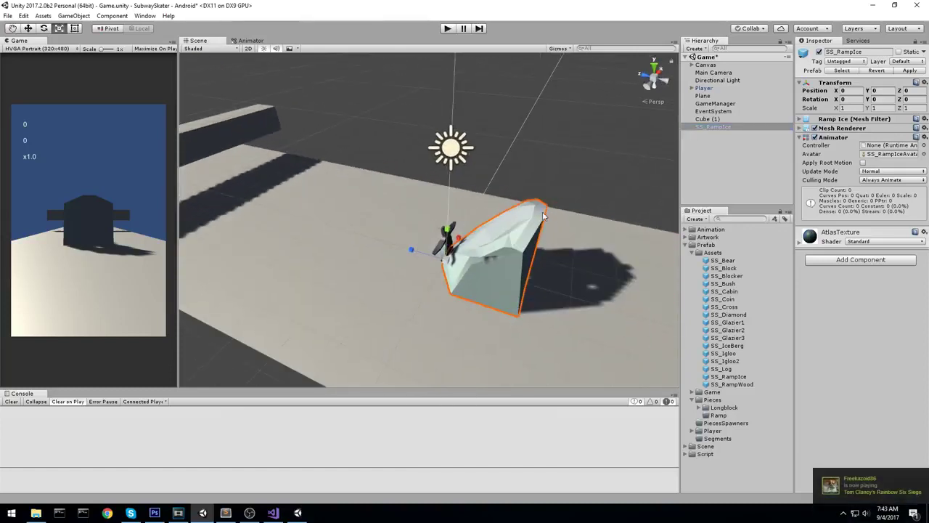
- Set SS_RampIce's Y rotation to 180 and remove its Animator component
left_click(884, 99)
type("180")
right_click(829, 137)
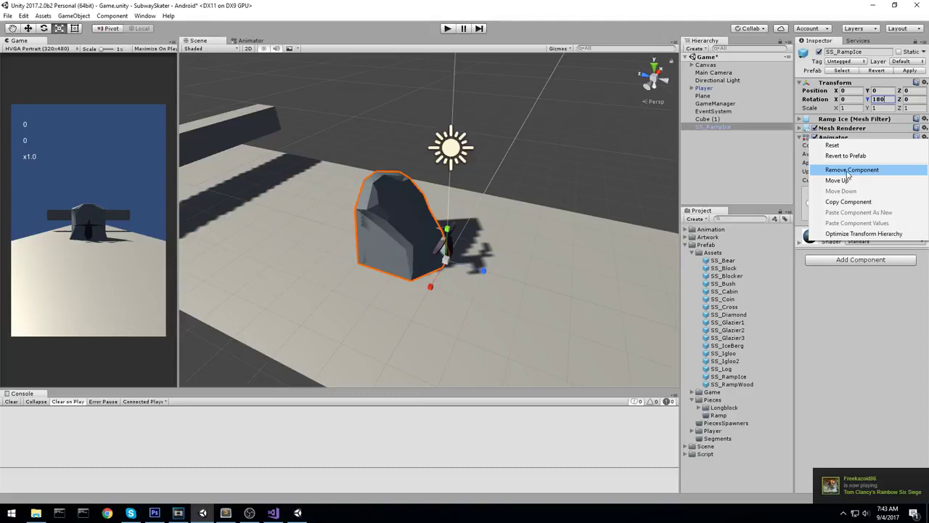
left_click(846, 169)
- Create an empty object named P0 in the scene and set its position to 0, 0, 0
right_click(702, 153)
left_click(767, 235)
type("P0")
key("Return")
left_click_drag(841, 82, 856, 82)
type("0")
key("Tab")
type("0")
key("Tab")
type("0")
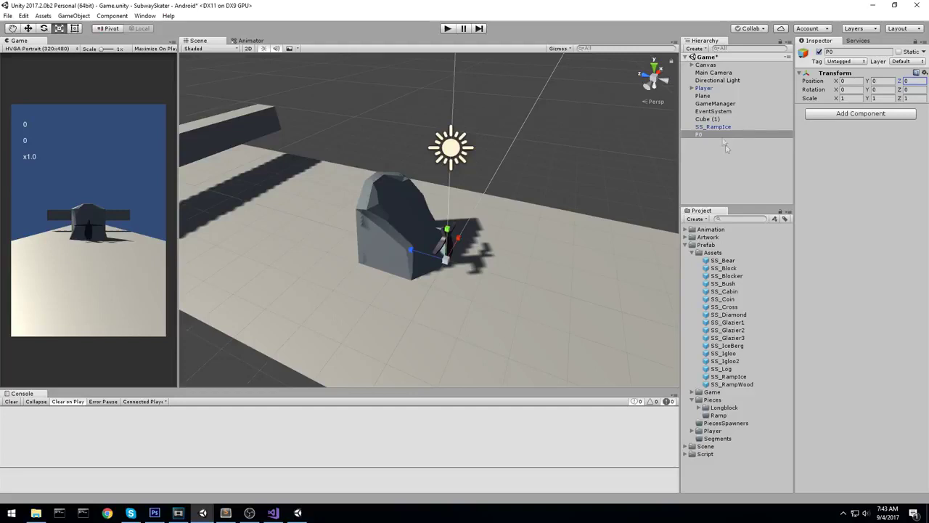
- Make SS_RampIce a child of P0 and check its placement in the scene
left_click_drag(712, 126, 710, 137)
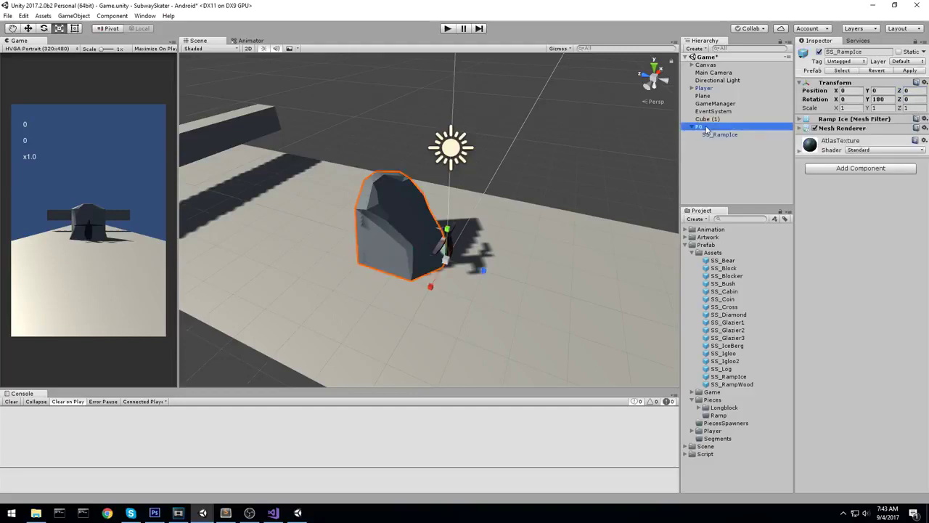
left_click(699, 127)
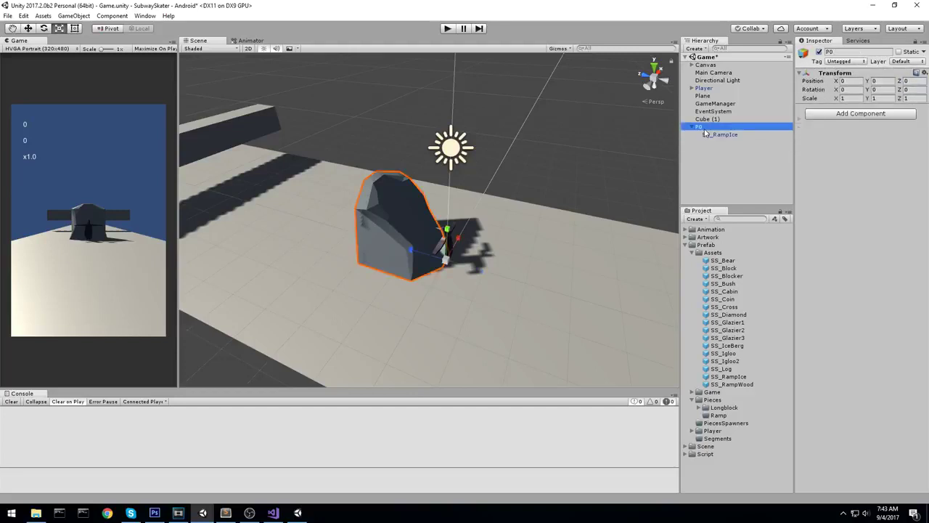
double_click(714, 135)
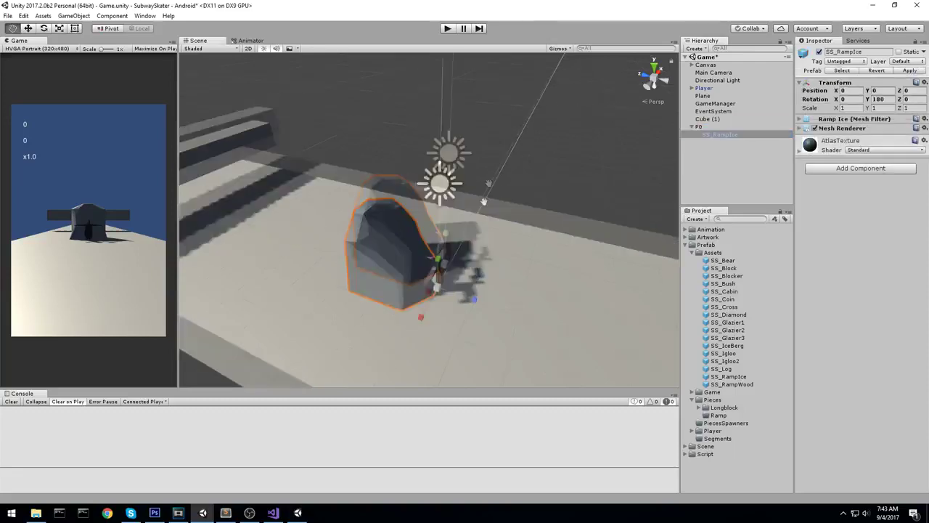
key("w")
left_click_drag(507, 134, 418, 221, "alt")
scroll(418, 220, "down", 3)
right_click_drag(418, 220, 501, 211)
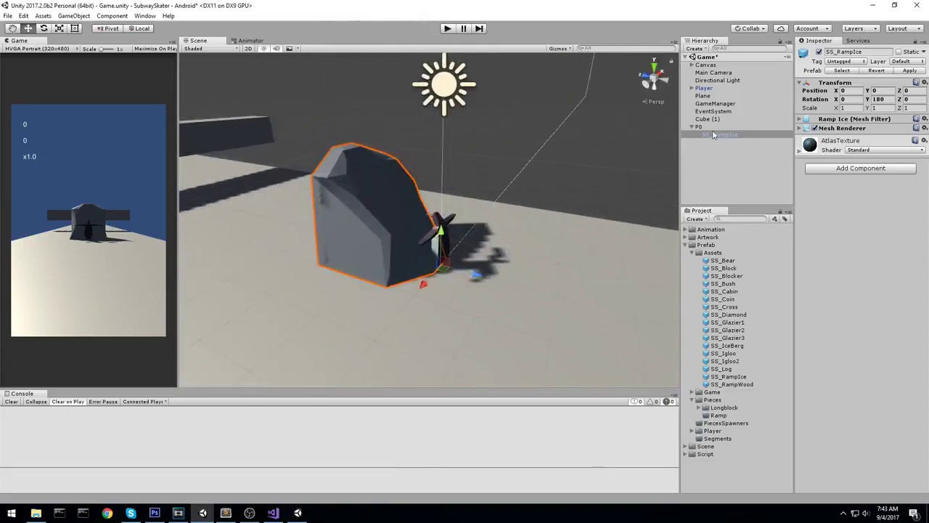
- Add the Piece script to P0 and set its Type to Ramp
left_click(709, 127)
left_click(692, 128)
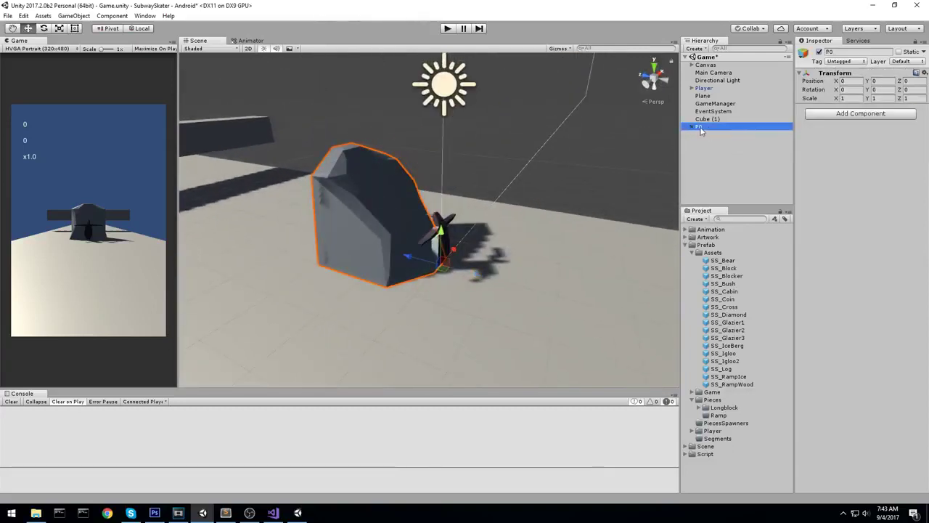
left_click(863, 114)
type("piece")
key("Return")
left_click(875, 129)
left_click(878, 145)
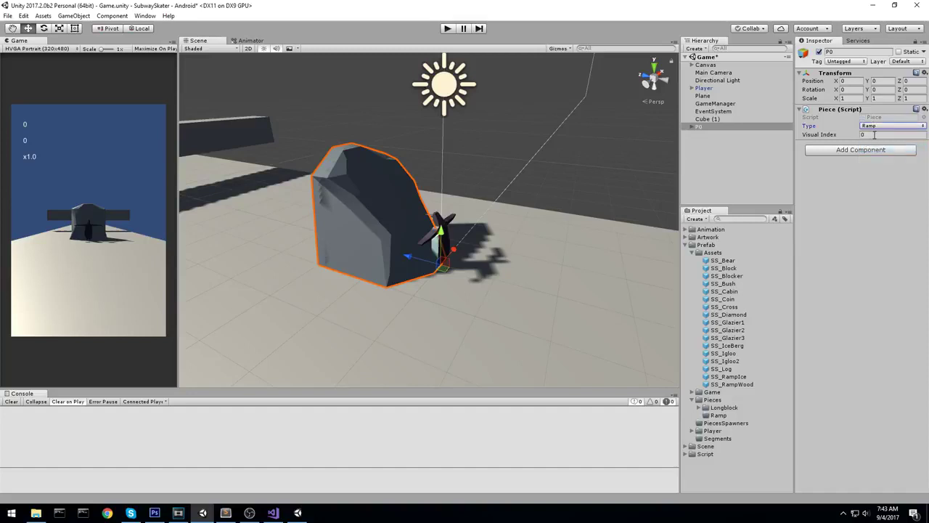
- Save P0 as a prefab in the Ramp folder and delete the SS_RampIce child from the scene object
left_click_drag(717, 126, 719, 418)
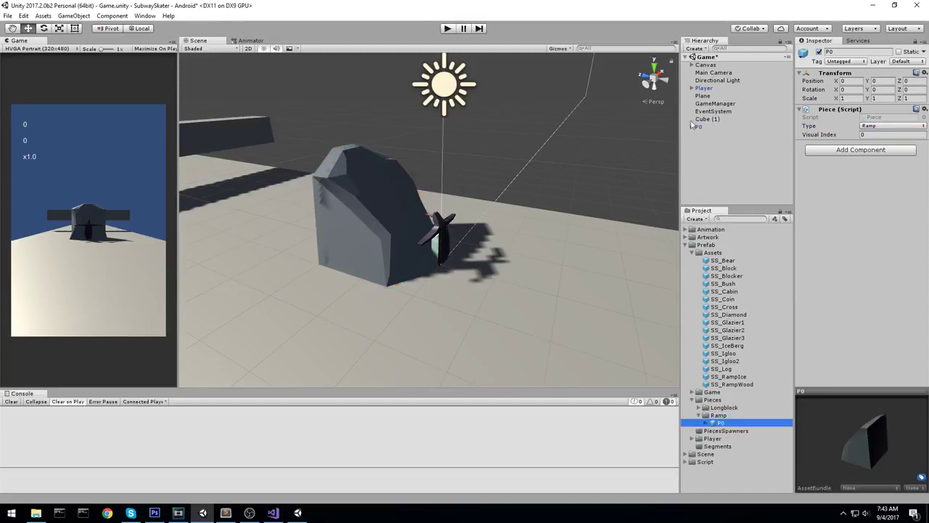
left_click(691, 127)
left_click(710, 135)
key("Delete")
- Rename the emptied ramp object in the scene as P1
left_click(705, 130)
left_click(704, 129)
type("1")
key("Return")
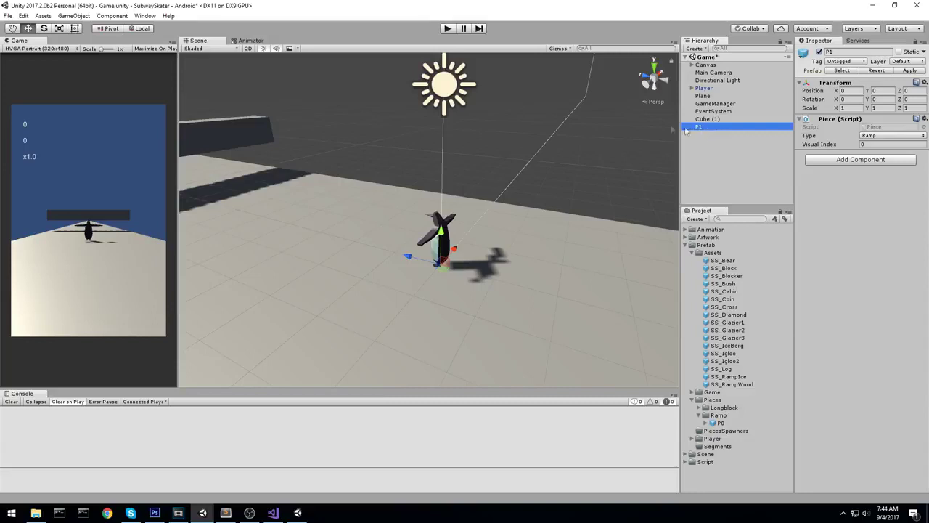
- Add SS_RampWood as a child of P1 and remove its Animator component
left_click_drag(725, 384, 710, 131)
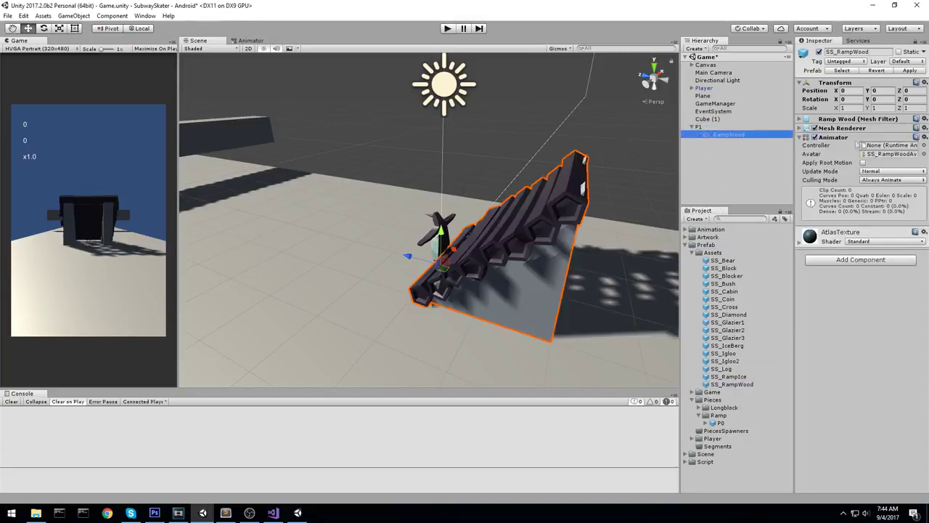
right_click(828, 137)
left_click(851, 167)
- Set SS_RampWood's Y rotation to 180
left_click(879, 98)
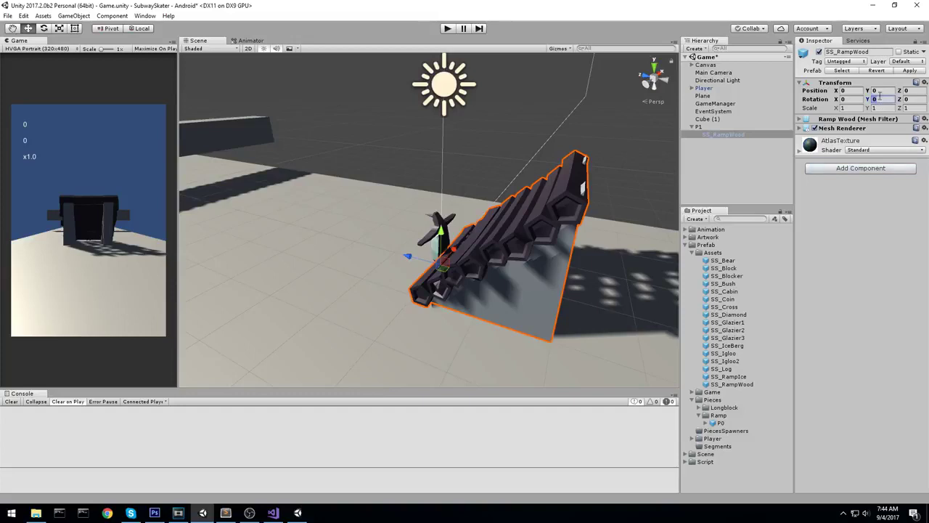
type("180")
middle_click_drag(582, 171, 545, 157)
- Save P1 with its wooden ramp as a prefab in the Ramp folder
left_click(709, 128)
left_click_drag(704, 131, 729, 416)
middle_click_drag(633, 138, 677, 187)
scroll(675, 187, "up", 4)
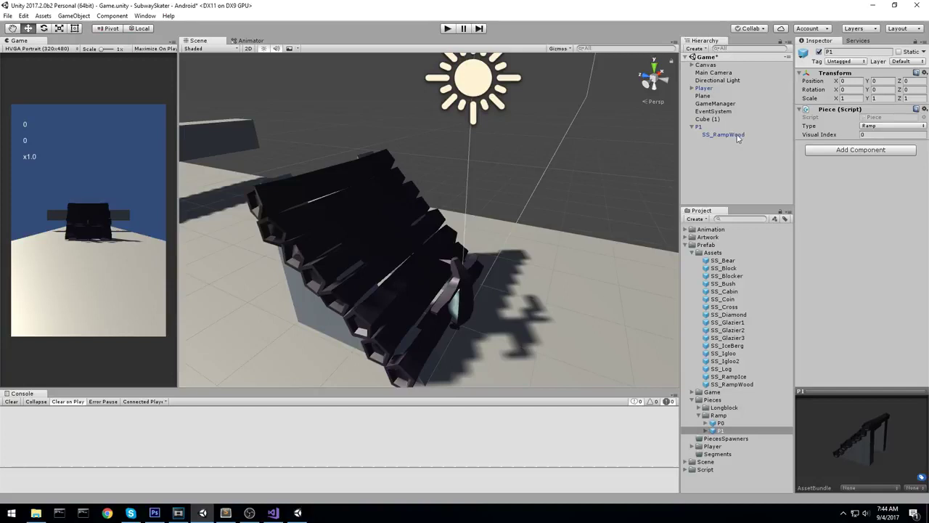
- Set the Visual Index of the P1 scene object's Piece script to 1
left_click(724, 135)
left_click(707, 120)
left_click(709, 126)
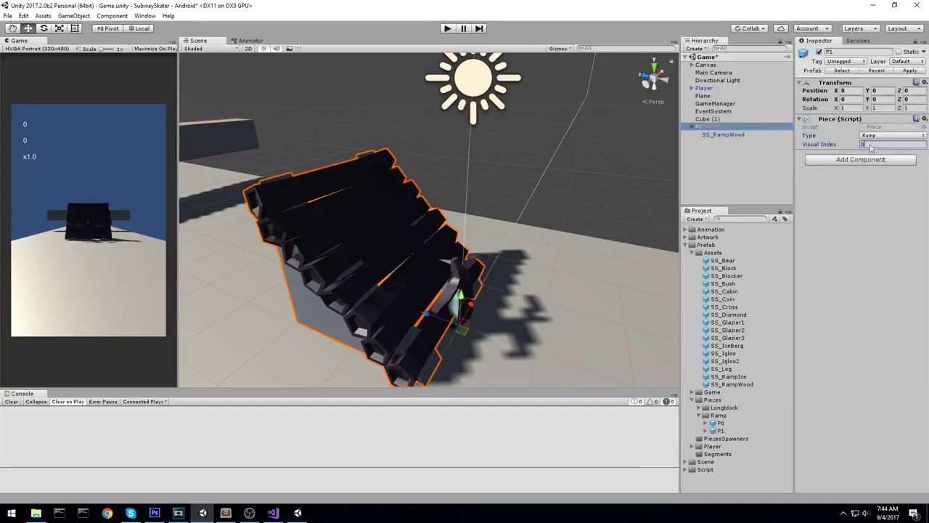
type("1")
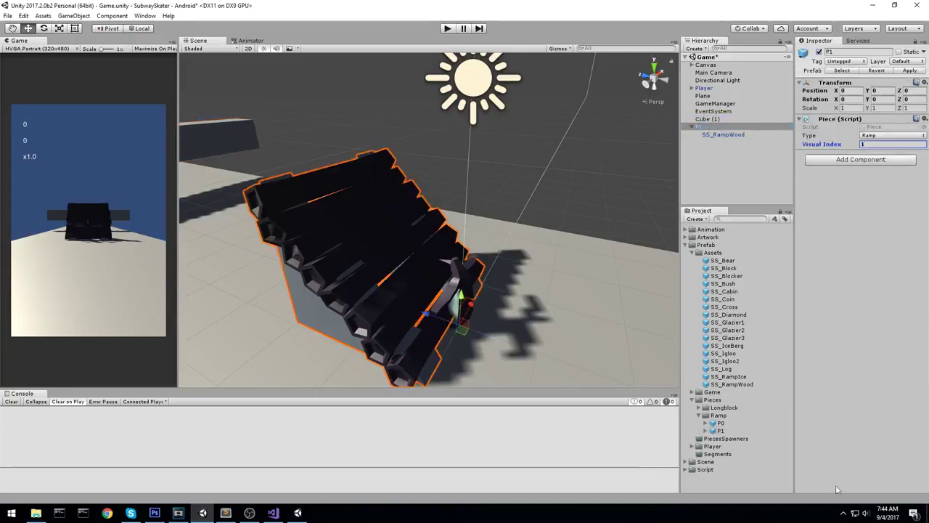
- Check the Piece Type and Visual Index of each P0 and P1 prefab in the Longblock and Ramp folders
left_click(696, 408)
left_click(699, 408)
left_click(715, 415)
left_click(717, 421)
left_click(718, 415)
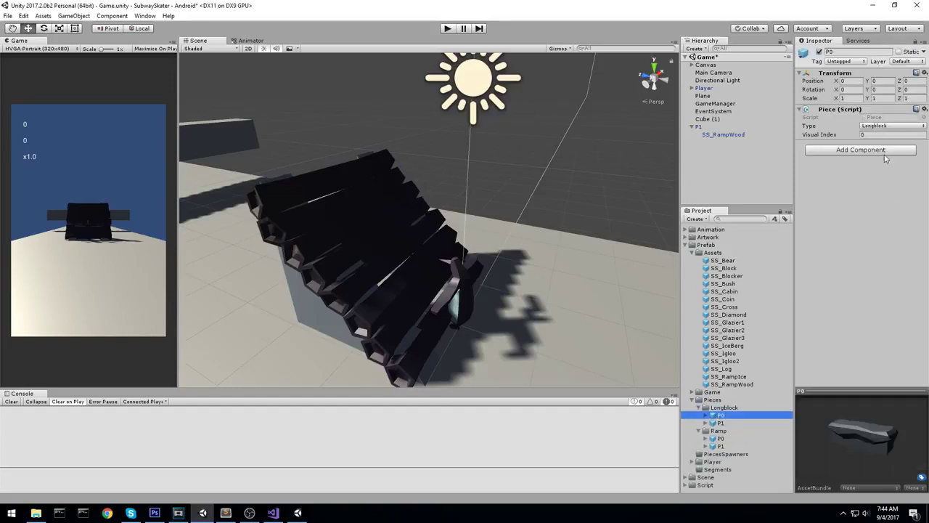
key("Down")
key("Down")
key("Down")
key("Down")
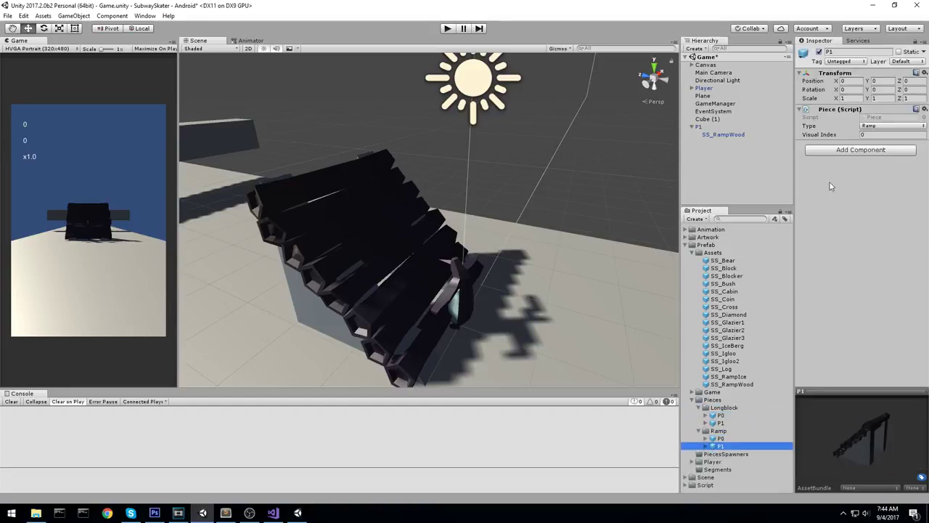
left_click(723, 423)
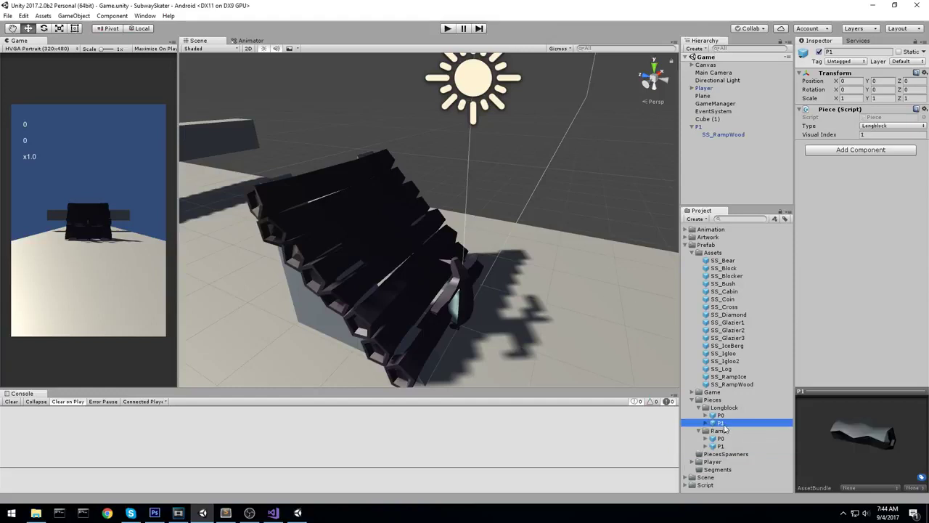
- Collapse the Longblock and Ramp folders and create a folder named Slide inside Pieces
left_click(702, 408)
left_click(699, 408)
left_click(699, 415)
right_click(711, 400)
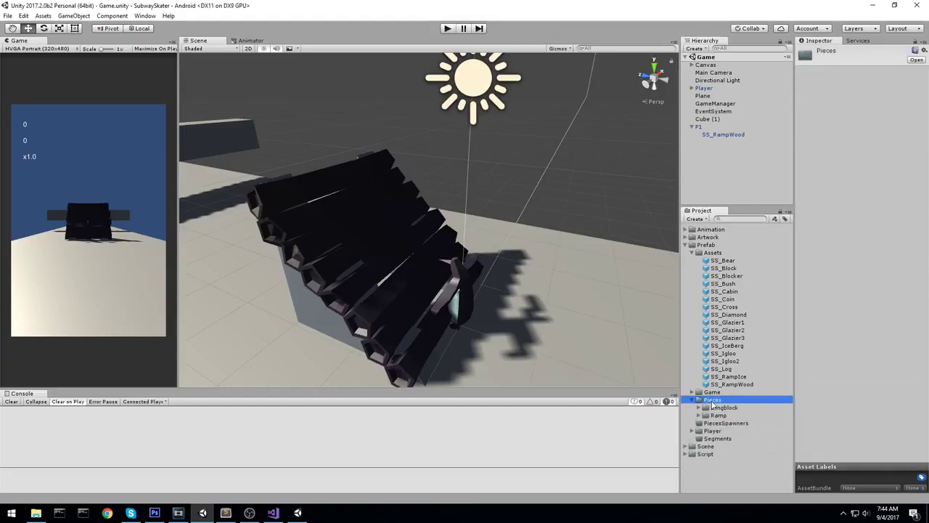
mouse_move(736, 210)
left_click(620, 210)
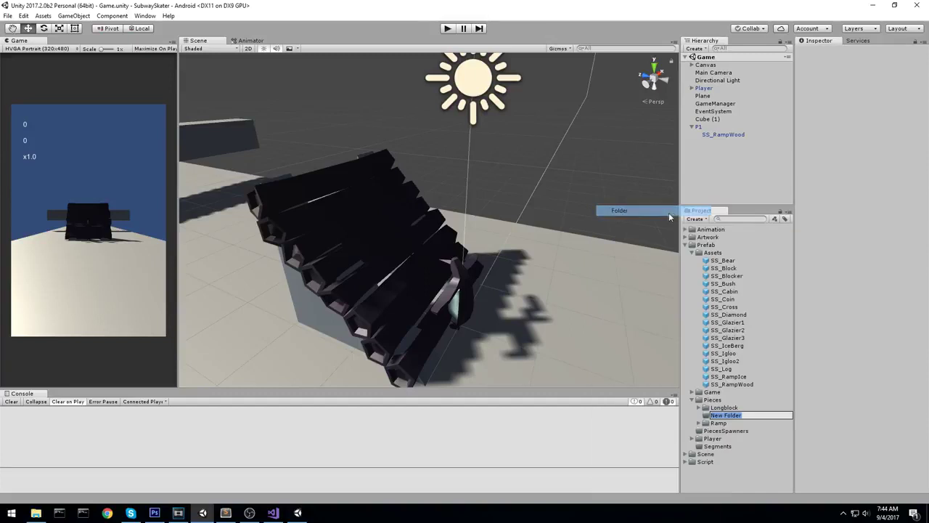
type("Sli")
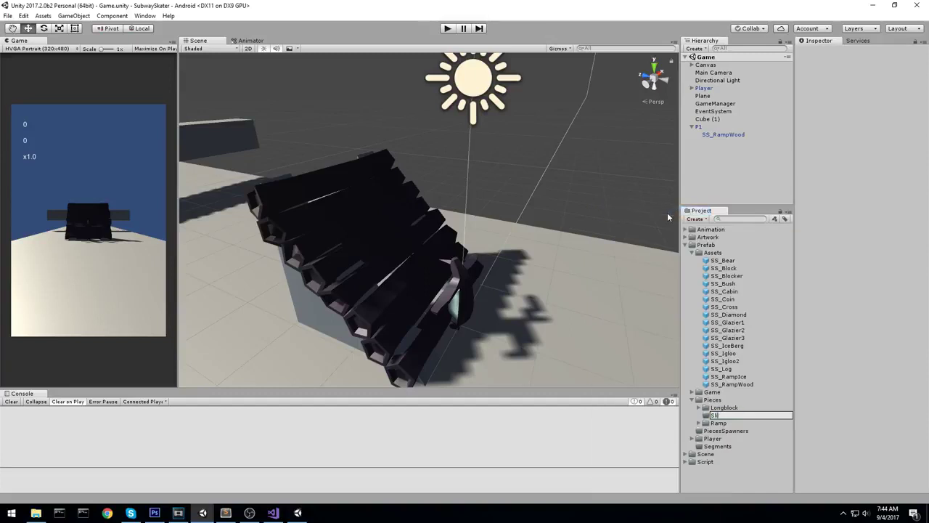
type("de")
key("Return")
- Delete the P1 ramp object from the scene and create an empty object named P0
left_click(705, 128)
key("Delete")
right_click(717, 141)
left_click(735, 221)
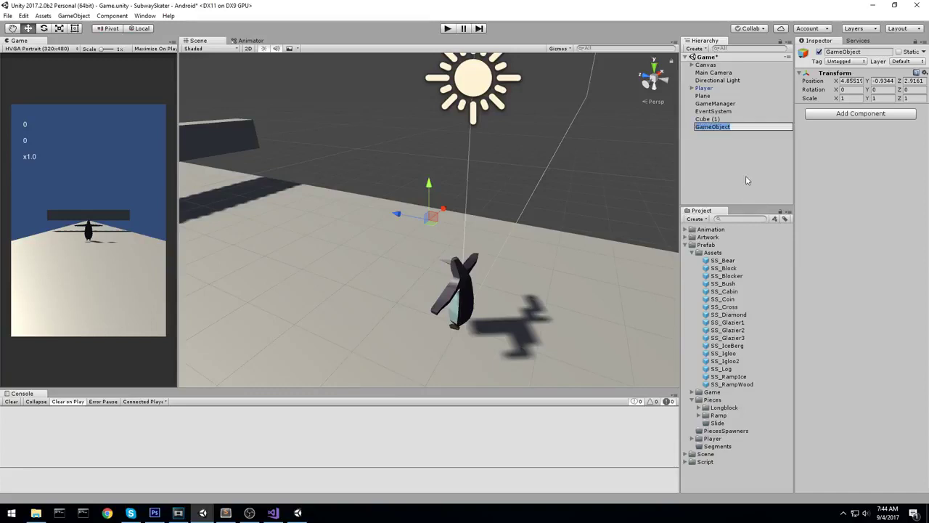
type("P0")
- Set the new P0 object's position to 0, 0, 0
left_click(853, 76)
left_click(853, 77)
left_click(854, 81)
type("0")
key("Tab")
type("0")
key("Tab")
type("0")
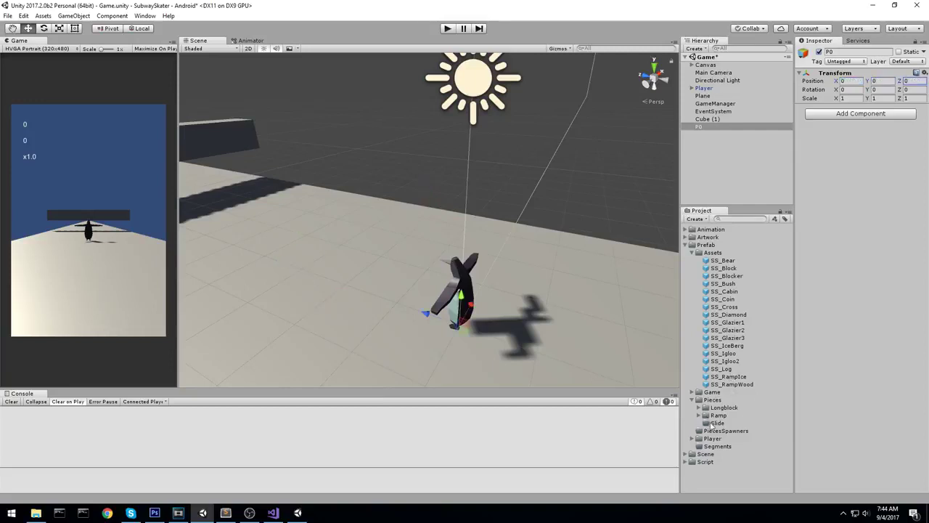
- Place the SS_Blocker asset in the scene as a child of P0 and set its Y rotation to 180
left_click_drag(735, 278, 709, 142)
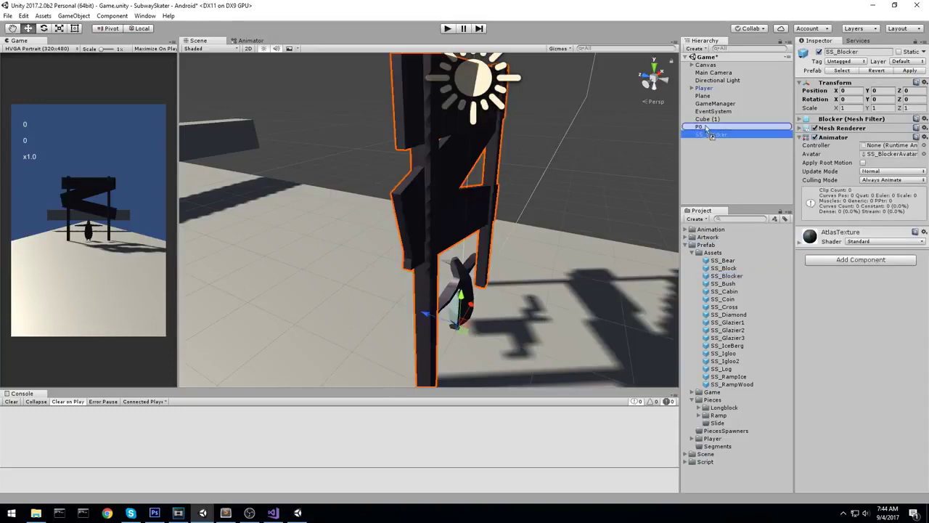
left_click_drag(706, 130, 707, 129)
right_click_drag(453, 234, 556, 292)
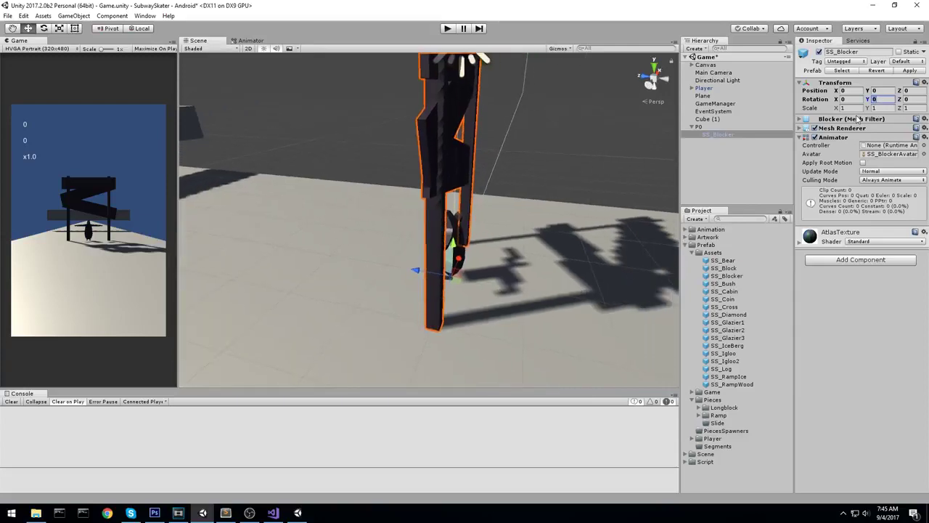
type("180")
- Remove the Animator component from SS_Blocker and save the scene
right_click(834, 138)
left_click(842, 164)
middle_click_drag(519, 97, 414, 94)
left_click_drag(414, 94, 536, 261, "alt")
key("ctrl+s")
left_click_drag(433, 280, 532, 275, "alt")
right_click_drag(531, 276, 580, 272)
scroll(518, 286, "up", 4)
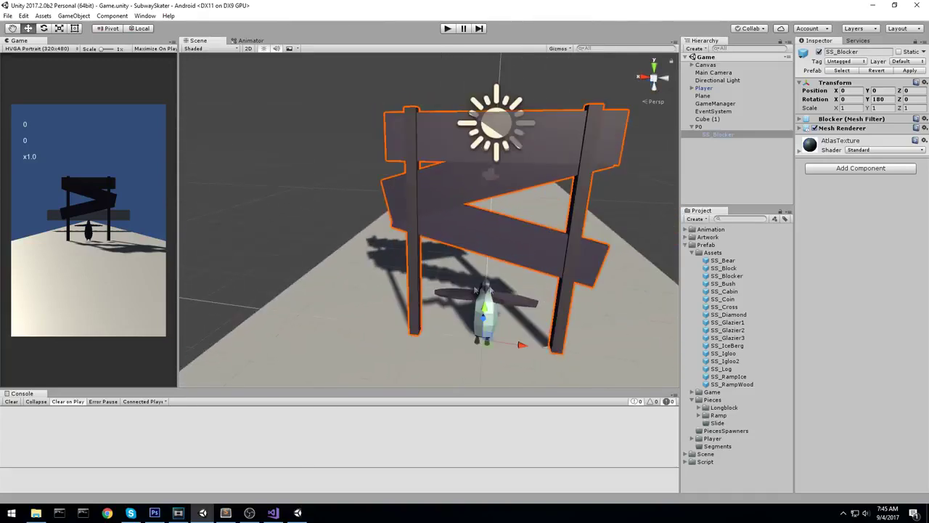
- Scale SS_Blocker to 0.5 on the X, Y and Z axes
middle_click_drag(454, 314, 471, 248)
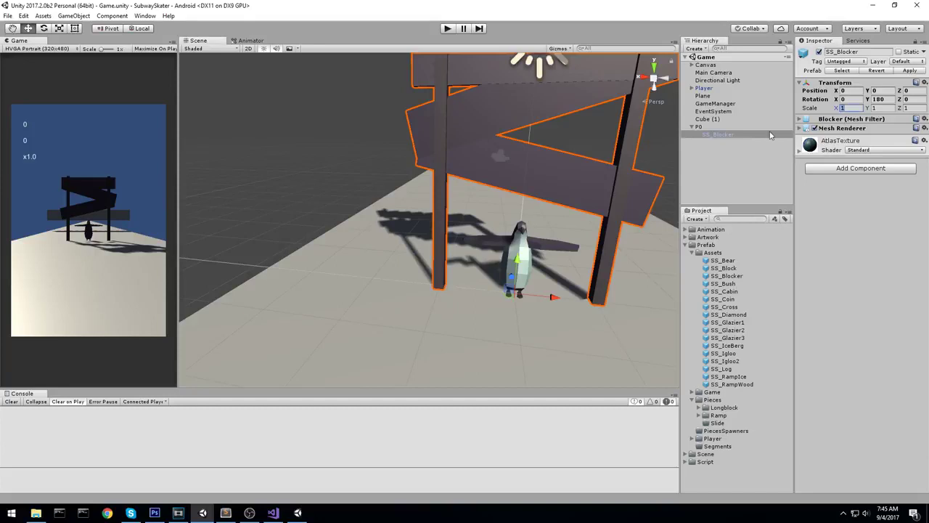
type("0.5")
key("Tab")
type("0.5")
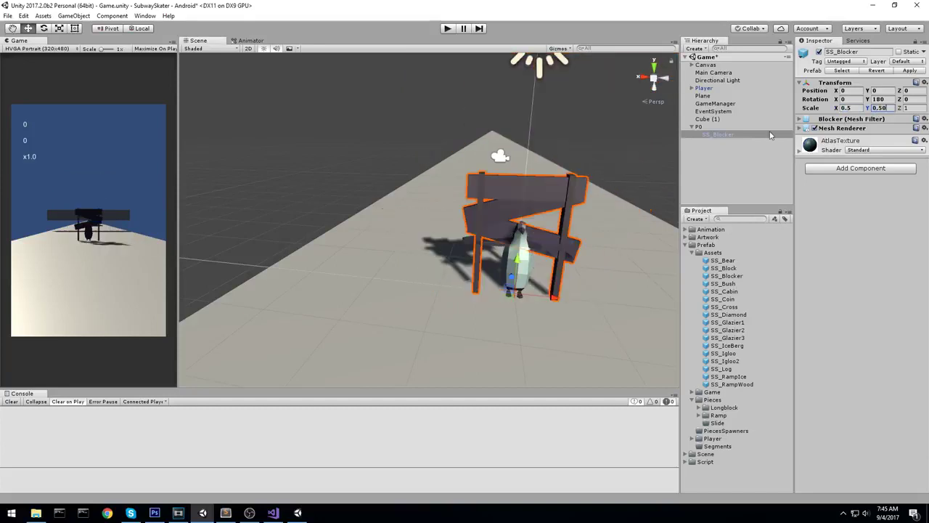
type("0.5")
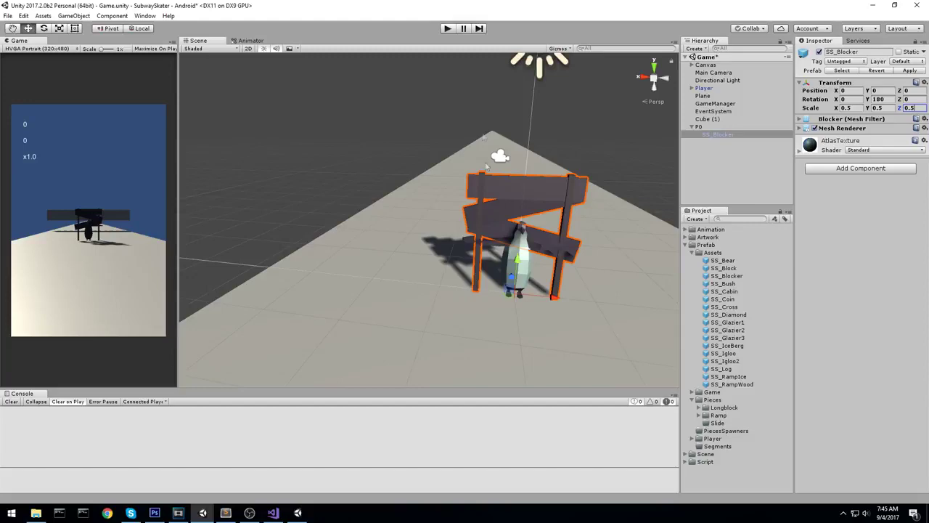
- Set SS_Blocker's Z position to 3 so that it stands ahead of the penguin
left_click_drag(486, 167, 299, 205, "alt")
middle_click_drag(299, 206, 505, 251)
left_click_drag(505, 250, 396, 254, "alt")
right_click_drag(396, 254, 436, 226)
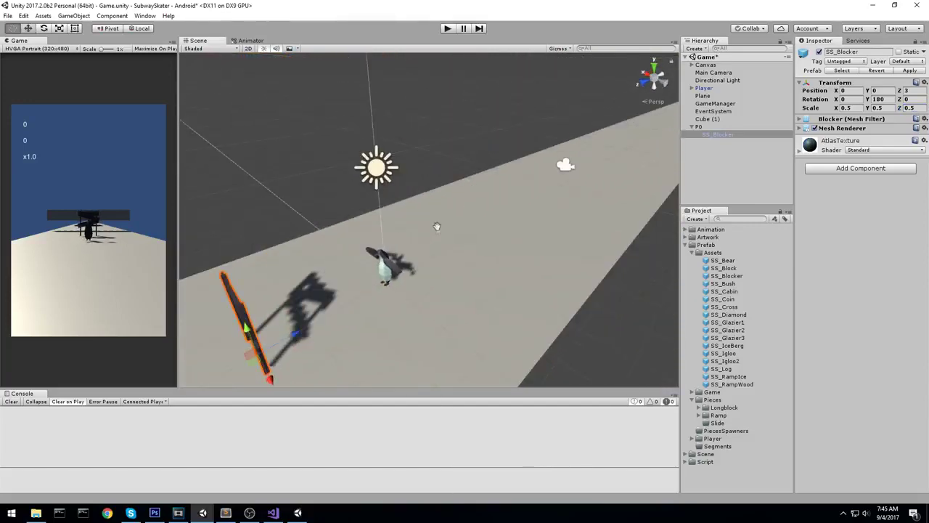
left_click_drag(436, 226, 480, 168, "alt")
- Play-test the game by sliding the penguin under SS_Blocker and pause during the slide
left_click(447, 30)
left_click(448, 29)
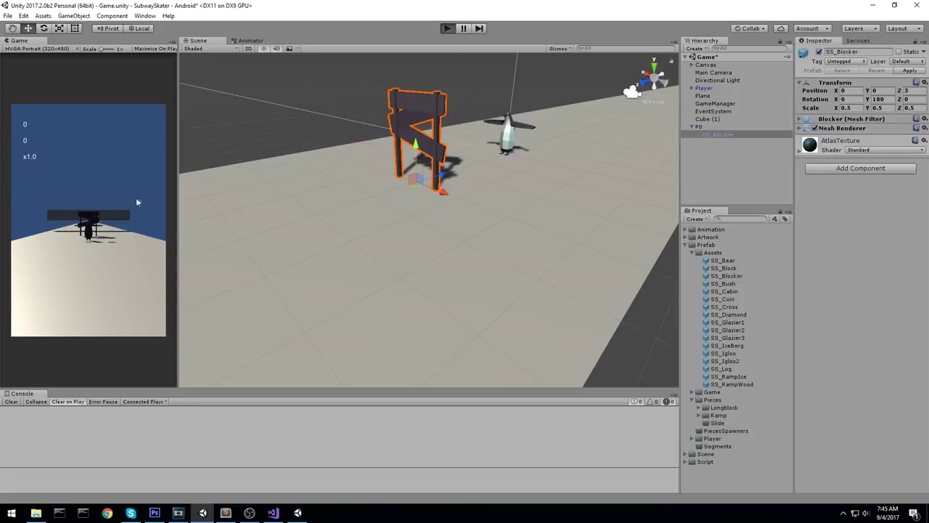
left_click(121, 169)
left_click_drag(120, 170, 122, 233)
left_click(463, 29)
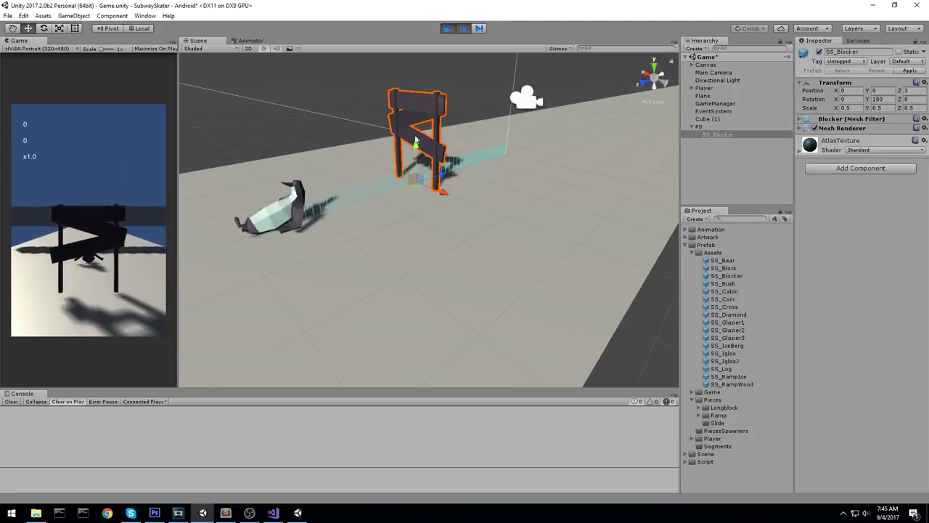
- Move the paused Player back beneath SS_Blocker to check its collider's clearance under the planks, and stop play mode
middle_click_drag(285, 207, 364, 251)
left_click(365, 250)
key("f")
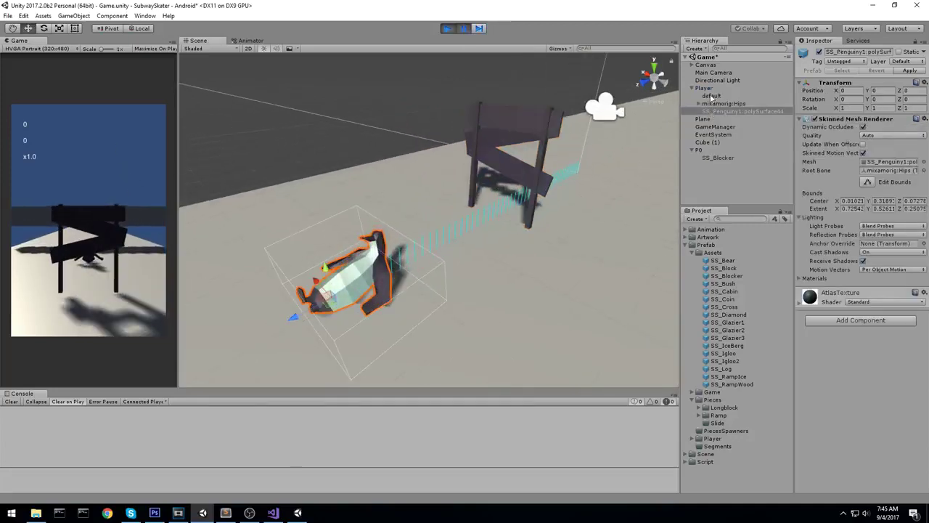
left_click(705, 87)
left_click_drag(295, 317, 519, 207)
middle_click_drag(519, 207, 478, 230)
scroll(546, 221, "up", 8)
left_click_drag(478, 229, 560, 190, "alt")
middle_click_drag(560, 190, 548, 190)
left_click(447, 29)
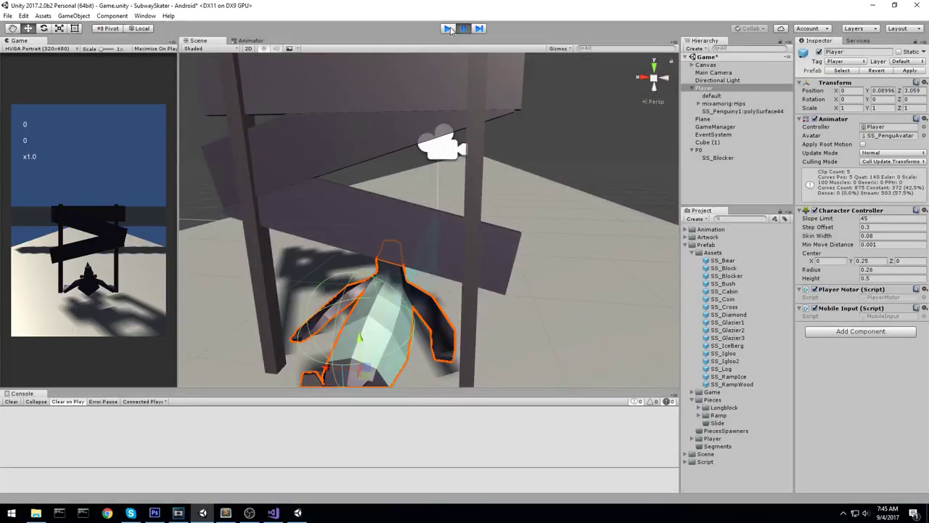
- Inspect the P0 parent and its SS_Blocker child, comparing their positions relative to the penguin
left_click(710, 151)
scroll(565, 172, "down", 6)
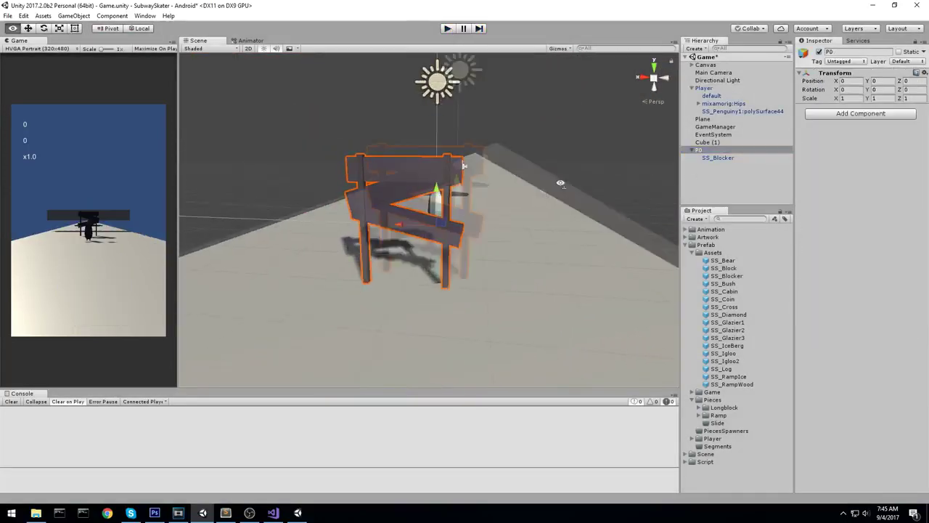
right_click_drag(565, 175, 516, 208)
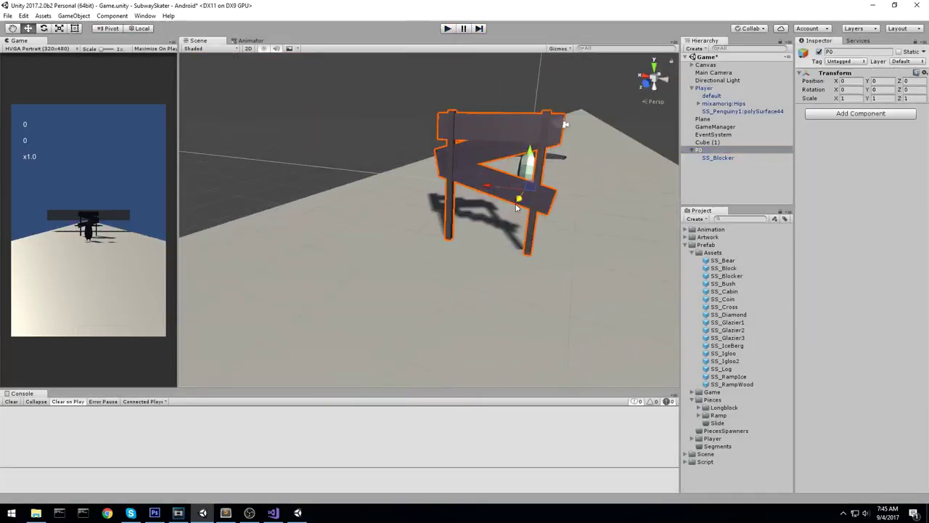
left_click(742, 157)
left_click_drag(562, 192, 617, 207, "alt")
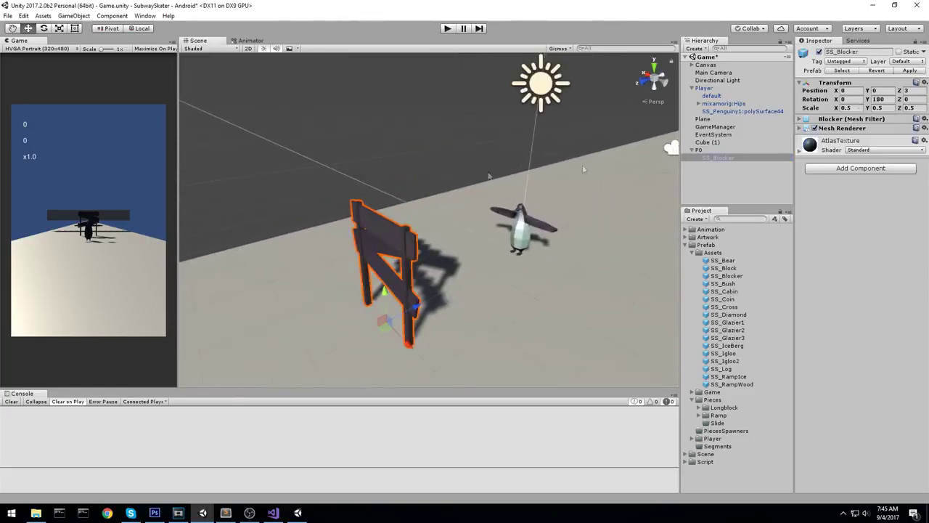
right_click_drag(527, 239, 506, 239)
key("f")
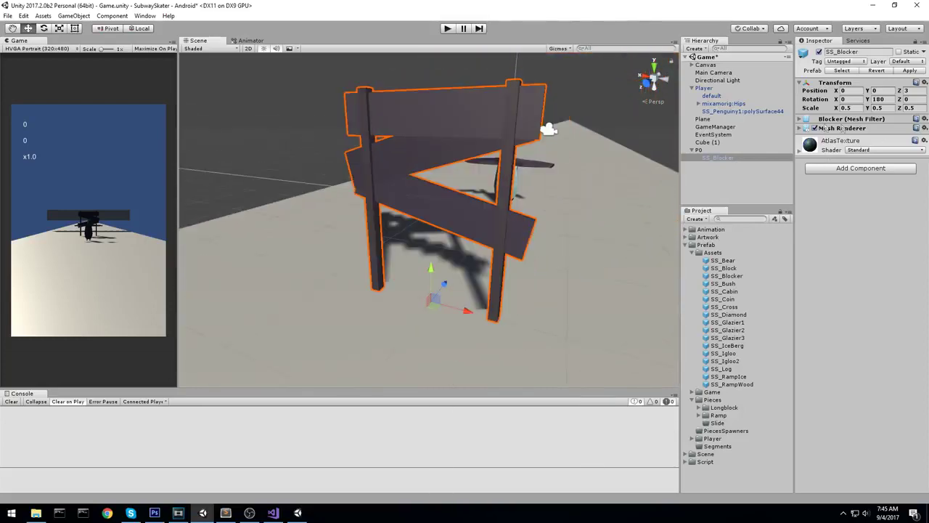
left_click(699, 149)
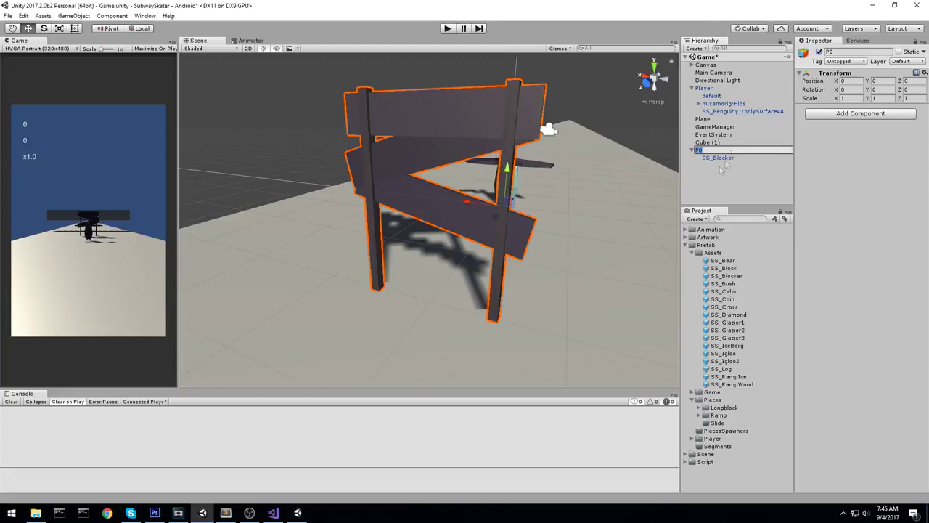
left_click(710, 160)
left_click(703, 150)
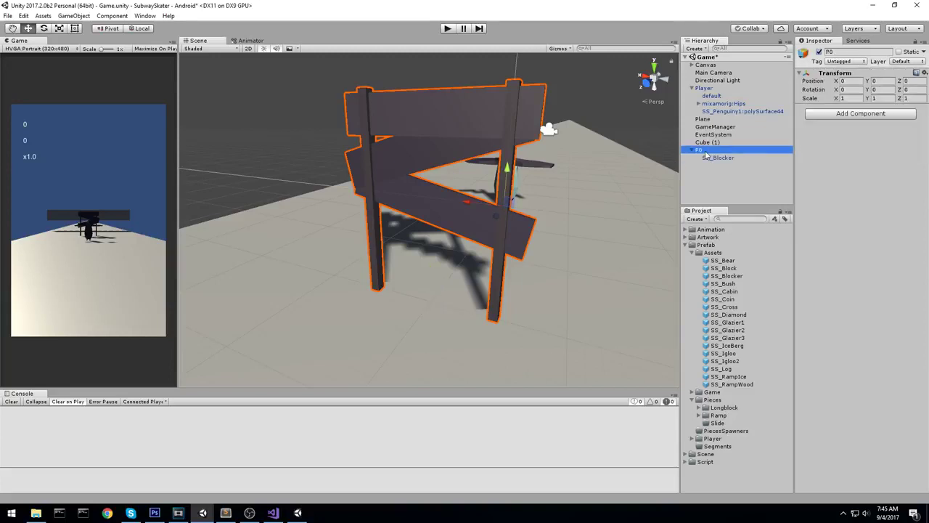
- Set SS_Blocker's Z position to 0
left_click(717, 157)
left_click(906, 98)
type("0")
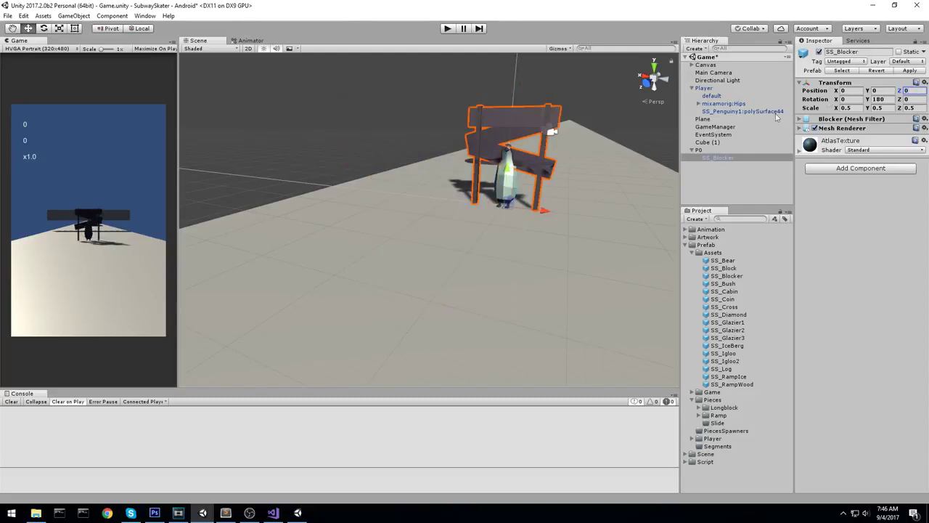
- Add the Piece script to P0 and set its Type to Slide
double_click(708, 150)
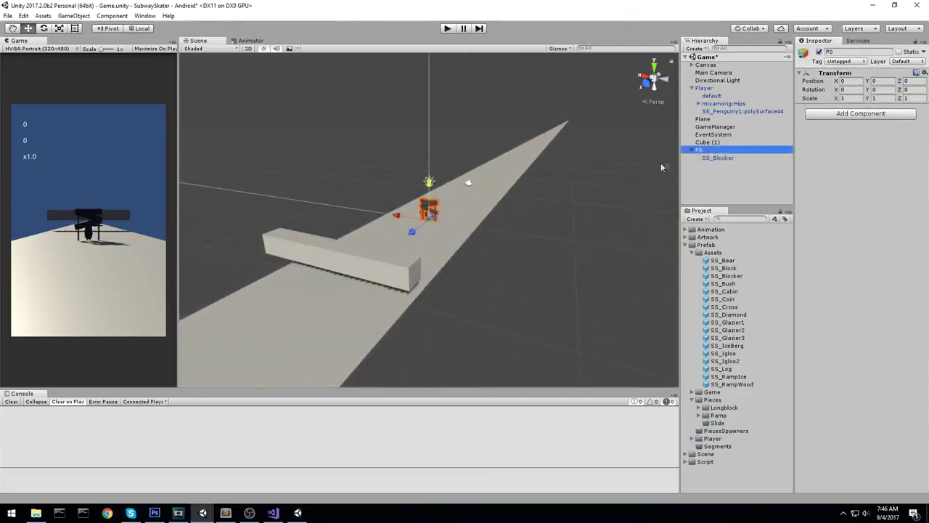
left_click(873, 115)
key("BackSpace")
type("Pi")
key("Return")
left_click(905, 125)
left_click(890, 178)
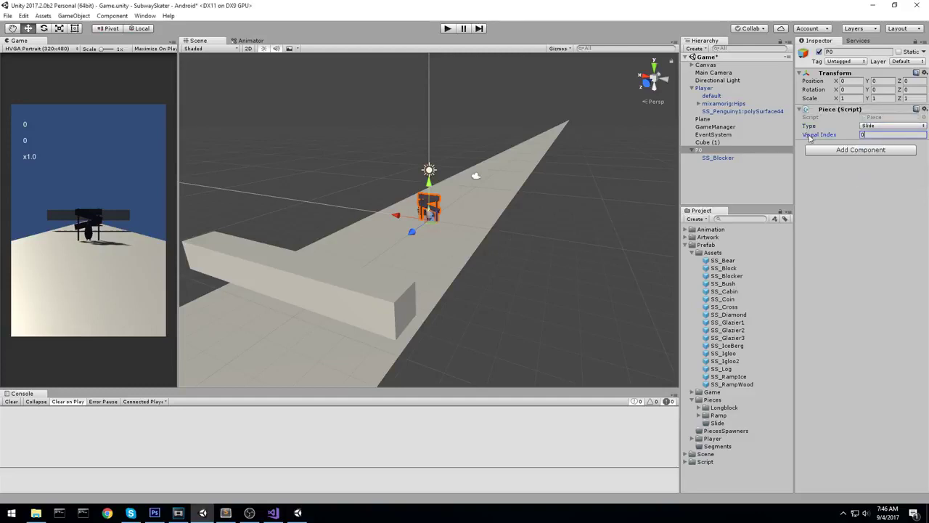
- Save P0 as a prefab in the Slide folder and collapse that folder
left_click_drag(711, 156, 719, 420)
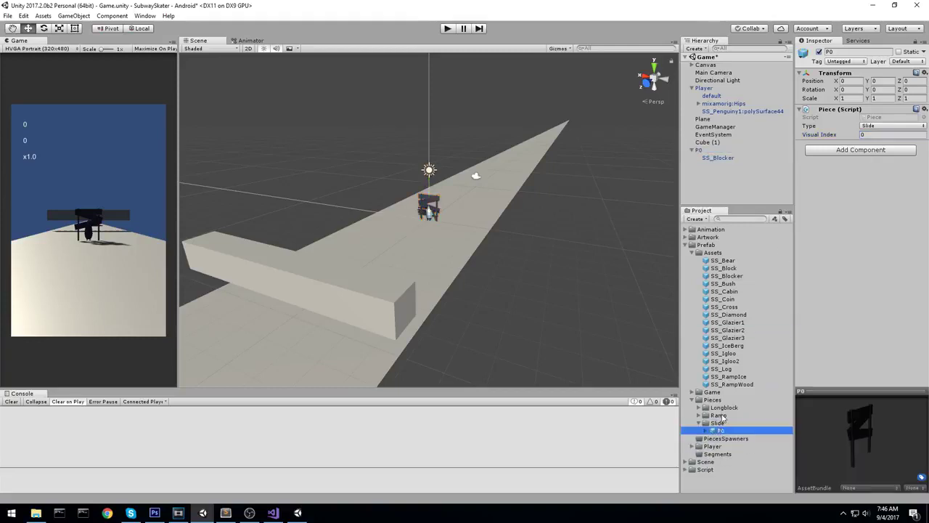
left_click(699, 423)
left_click(710, 401)
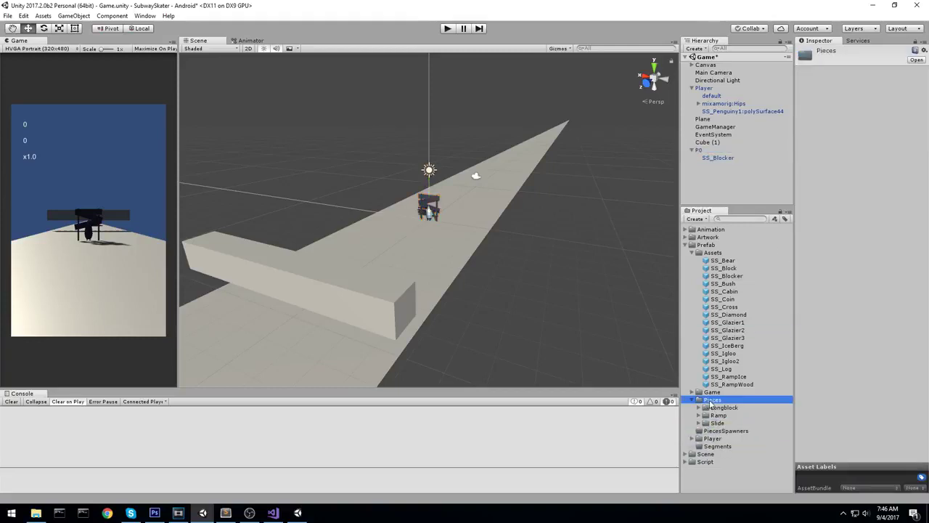
- Preview the asset prefabs from SS_Blocker through SS_Log for the next obstacle's visual
left_click(735, 276)
key("Down")
key("Down")
key("Down")
key("Down")
key("Down")
key("Down")
key("Down")
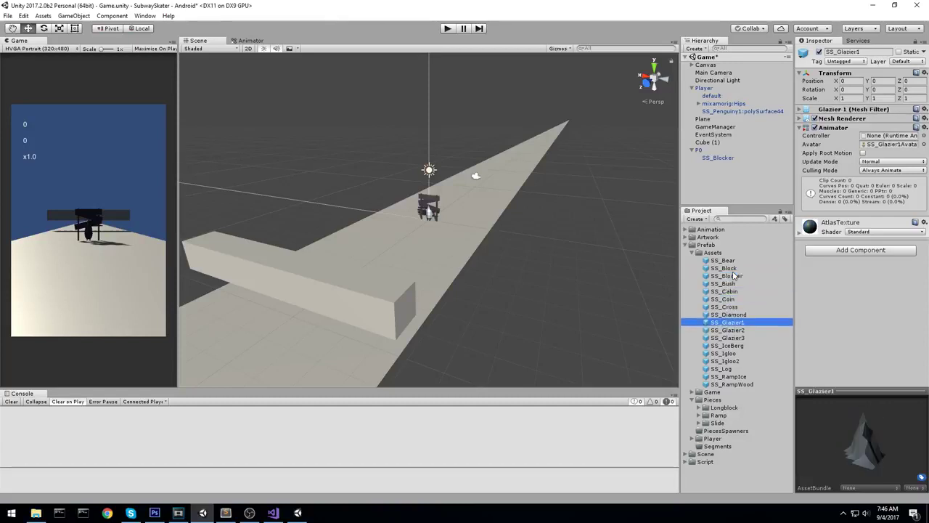
key("Down")
key("Down")
key("Down")
key("Down")
key("Down")
key("Down")
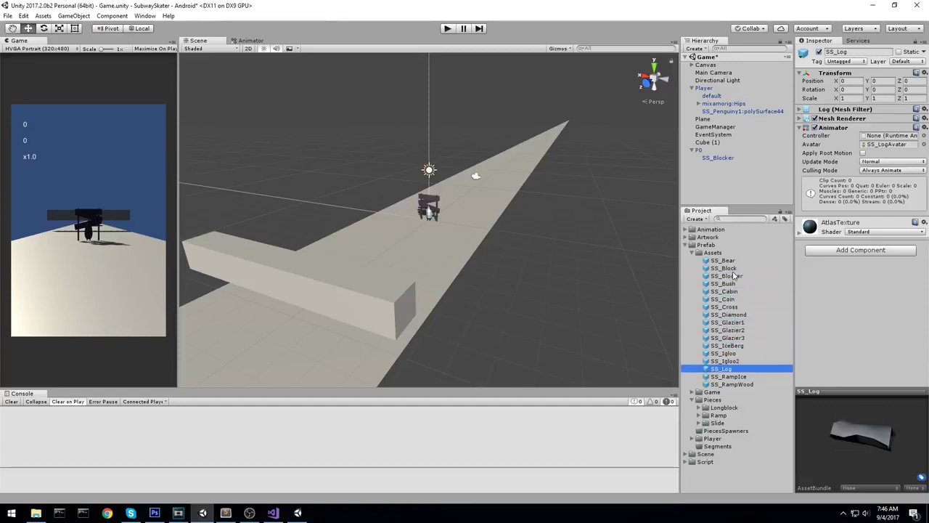
key("Up")
key("Up")
key("Up")
key("Up")
key("Up")
key("Up")
key("Up")
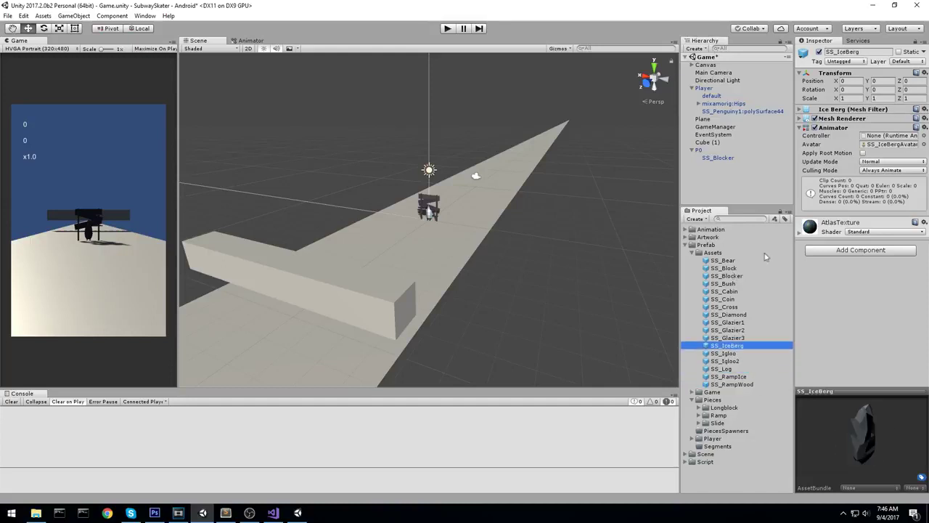
- Collapse the Player hierarchy and delete the SS_Blocker child from the P0 scene object
left_click(691, 87)
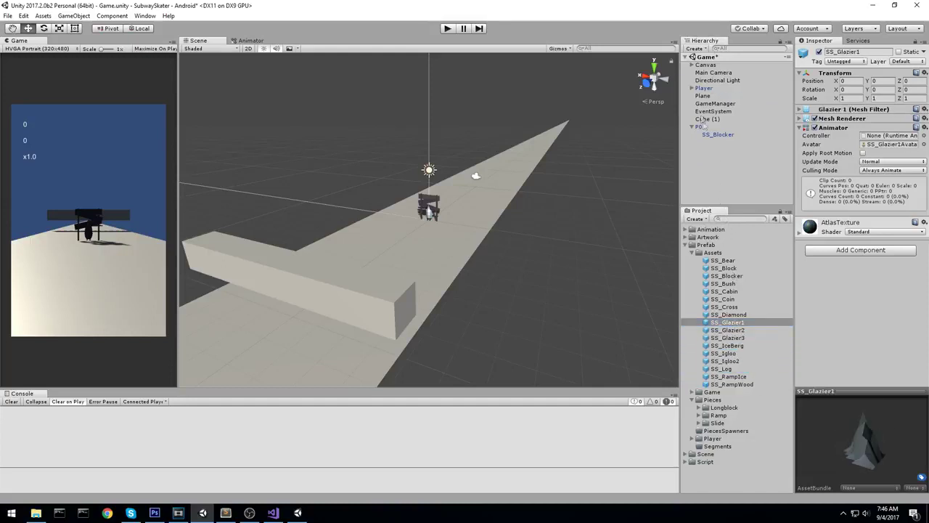
left_click(708, 128)
left_click(723, 135)
key("Delete")
key("Return")
- Set the Type of P0's Piece script to Jump
left_click(715, 128)
key("F2")
left_click(869, 136)
left_click(882, 178)
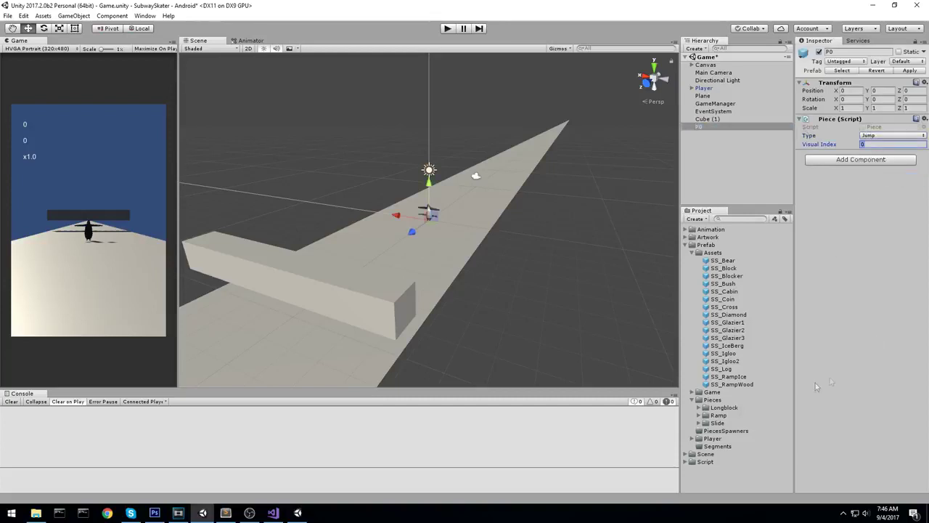
- Create a folder named Jump inside the Pieces folder
right_click(704, 407)
mouse_move(746, 212)
left_click(657, 212)
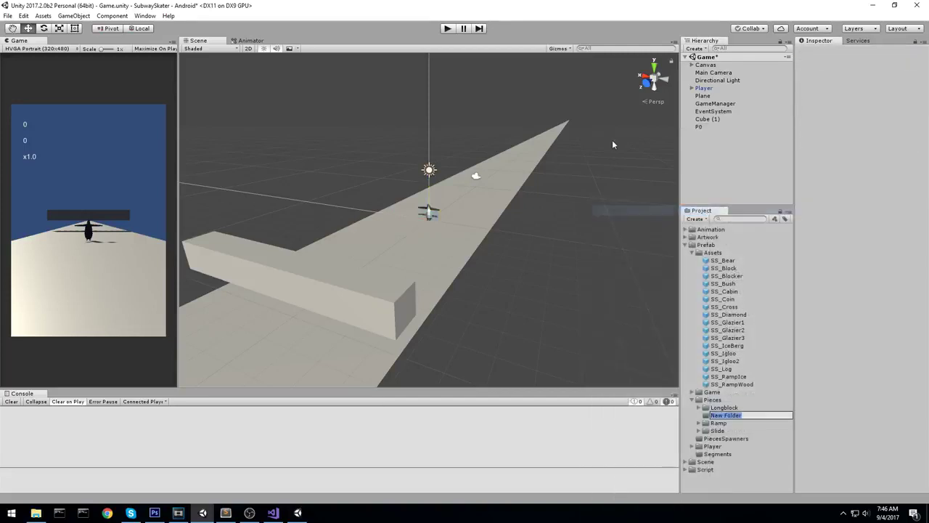
type("Jump")
key("Return")
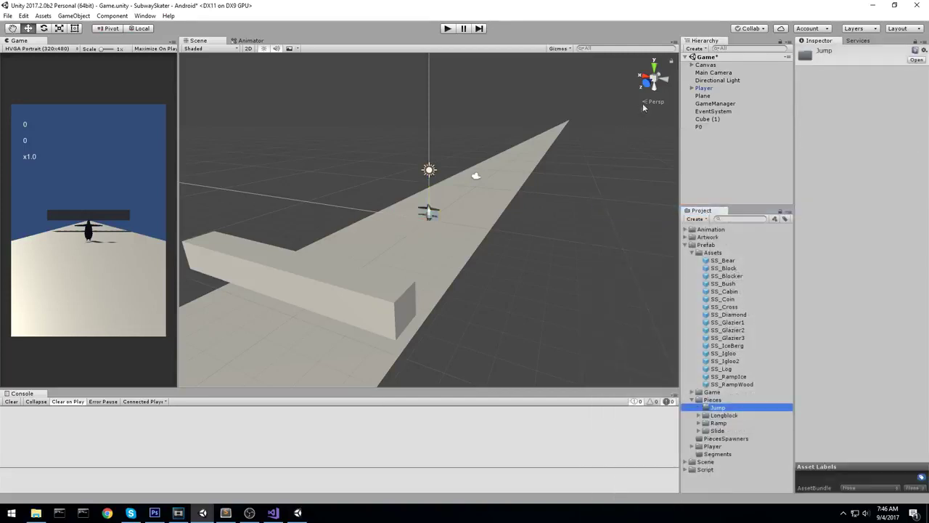
- Preview the asset prefabs around SS_Blocker and SS_Coin to pick a visual for the Jump piece
left_click(701, 127)
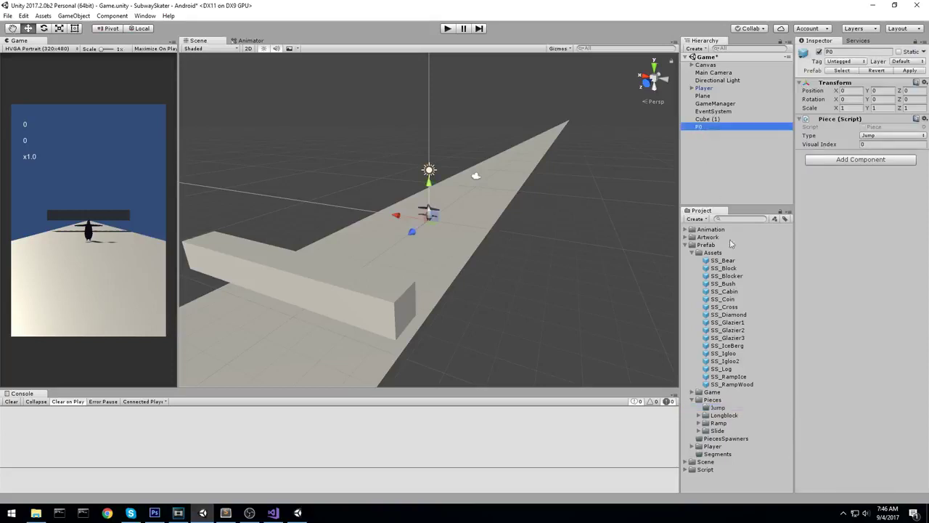
left_click(737, 301)
key("Up")
key("Up")
key("Up")
key("Up")
key("Up")
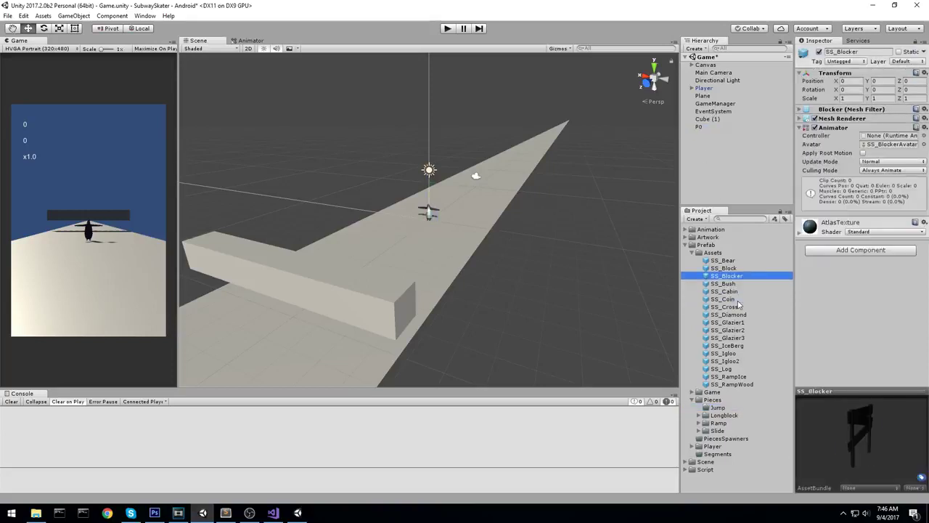
key("Down")
key("Down")
key("Down")
key("Down")
key("Down")
key("Down")
key("Down")
key("Up")
key("Up")
key("Up")
- Place the SS_Bush asset in the scene as a child of P0
left_click(736, 285)
left_click_drag(729, 270, 704, 129)
double_click(723, 138)
right_click_drag(451, 214, 394, 199)
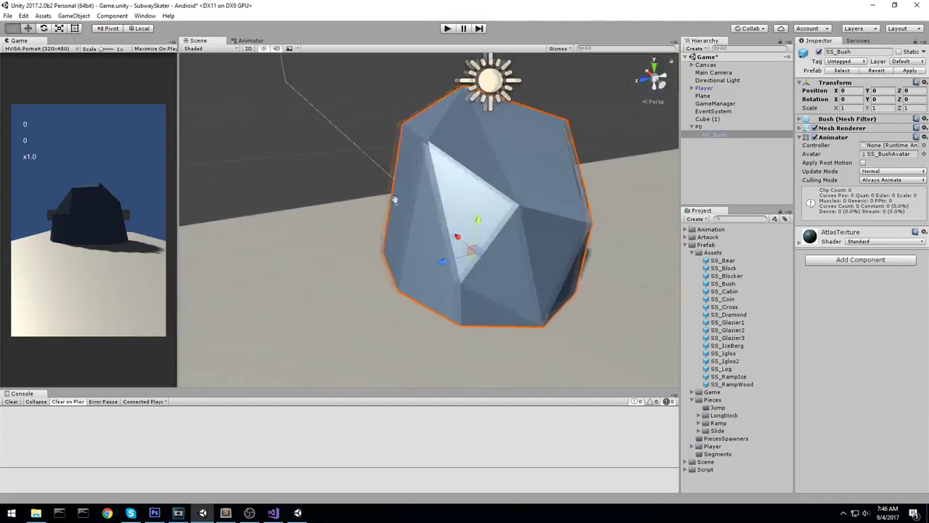
left_click(730, 133)
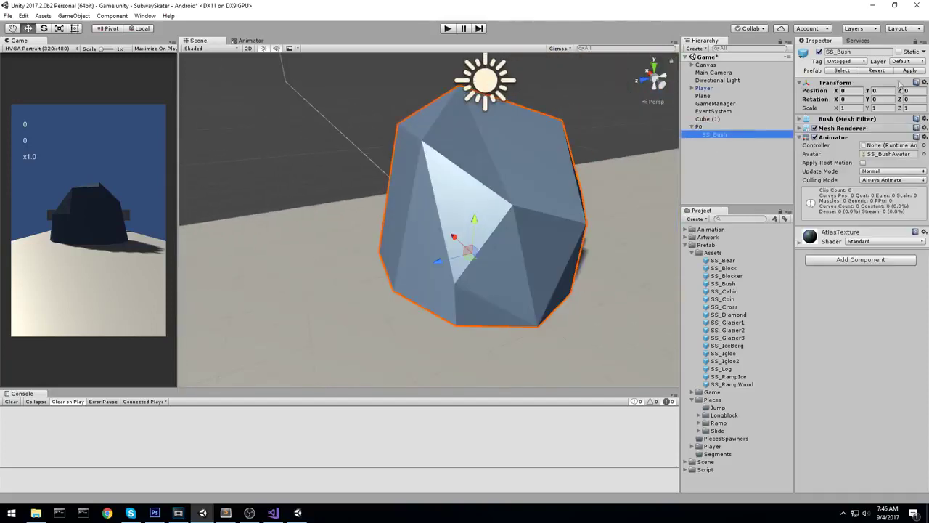
- Remove the Animator component from SS_Bush and select its P0 parent
right_click(875, 138)
left_click(842, 164)
middle_click_drag(624, 183, 334, 185)
left_click(740, 127)
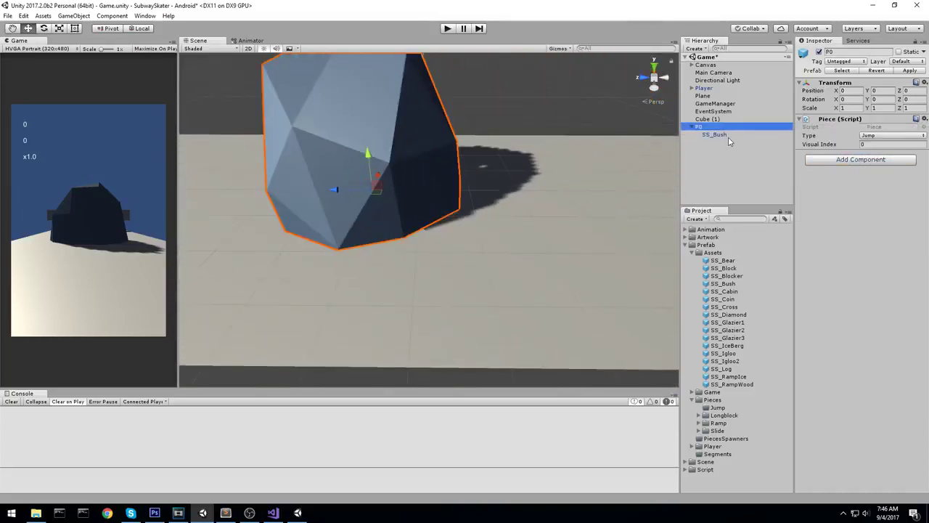
middle_click_drag(448, 202, 495, 229)
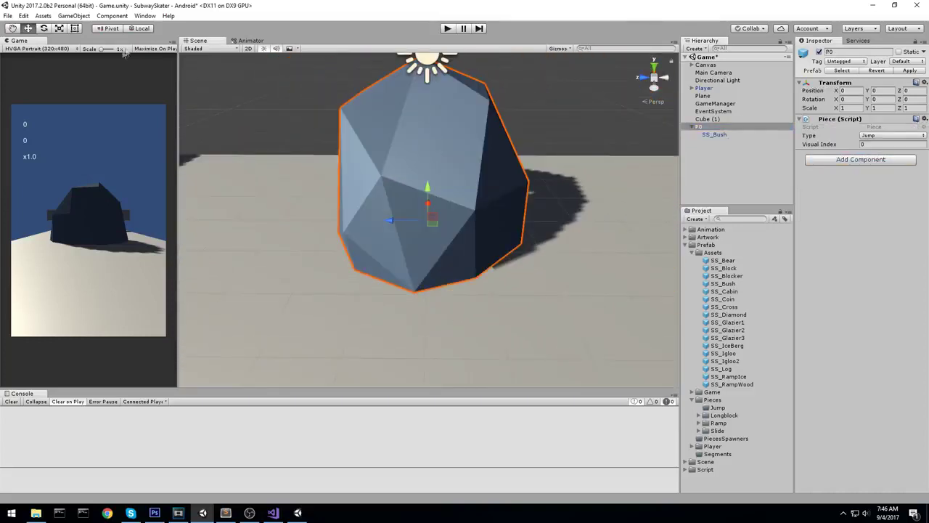
- Move SS_Bush along Z to about 1.89, ahead of the penguin, and scale it to 0.1 on all three axes
left_click(738, 138)
left_click_drag(390, 220, 300, 210)
key("f")
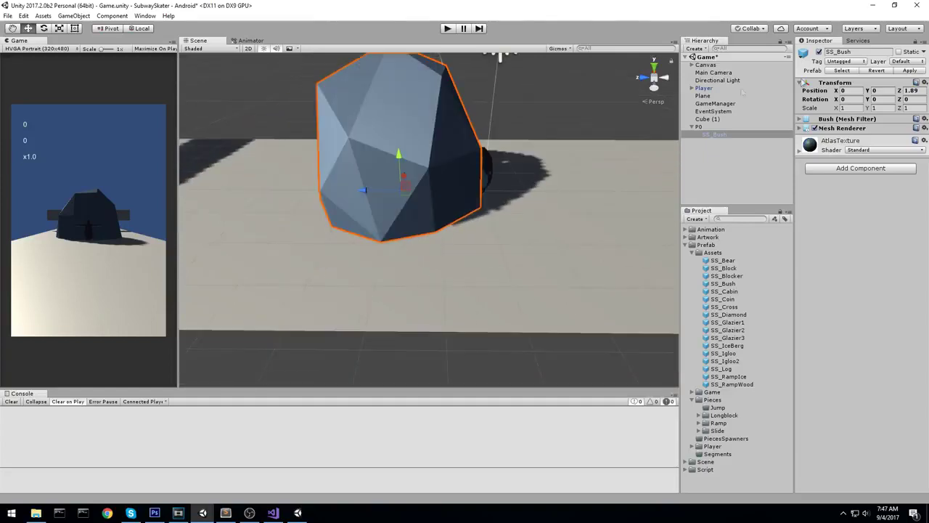
type("0.1")
key("Tab")
type("0.1")
key("Tab")
type("0.")
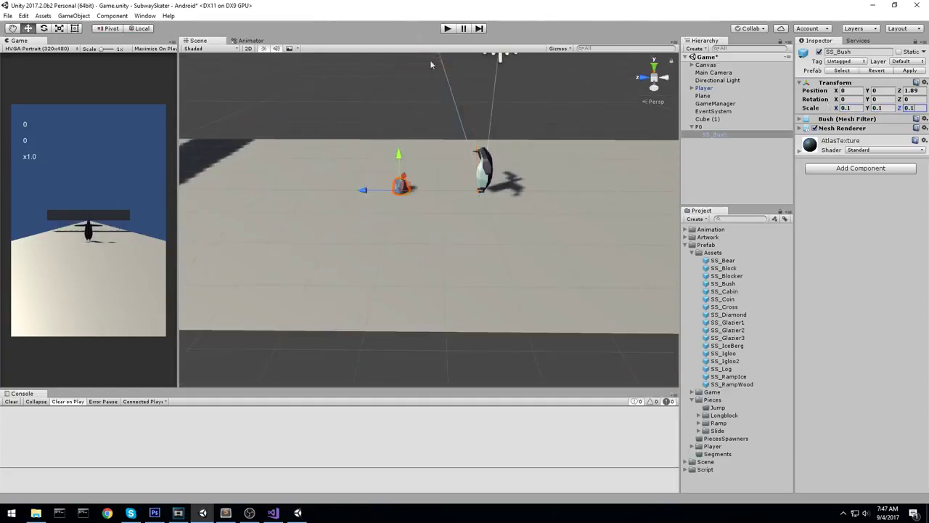
- Set the scale of SS_Bush to 0.3 on X, Y and Z
scroll(469, 124, "up", 5)
middle_click_drag(465, 125, 441, 180)
scroll(439, 182, "up", 4)
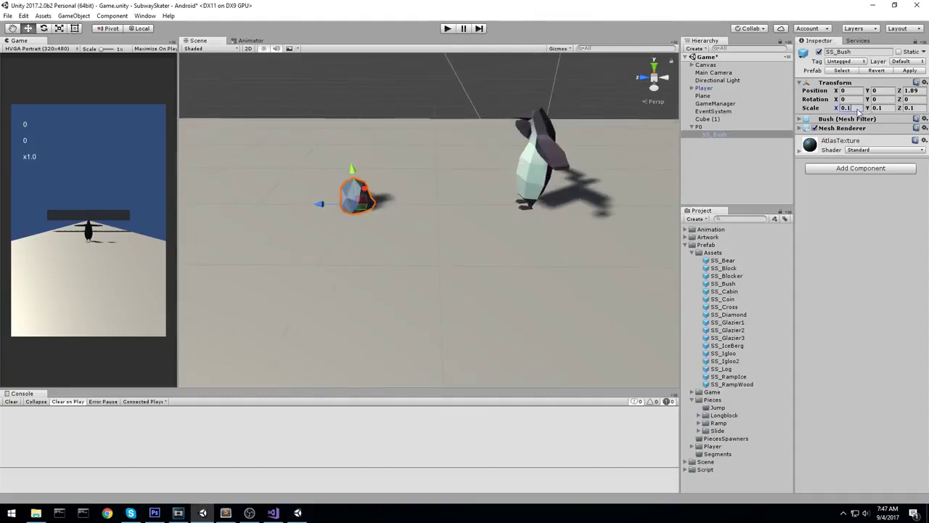
type("0.3")
key("Tab")
type("0.3")
key("Tab")
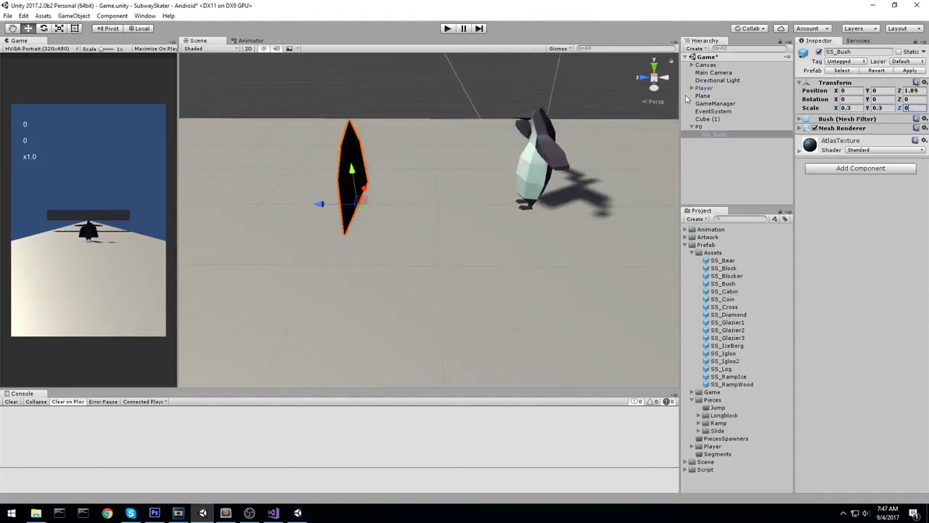
type("0.3")
- Move SS_Bush farther ahead of the penguin along the track, to about Z 5.59
left_click_drag(323, 206, 374, 207)
scroll(392, 217, "up", 4)
scroll(391, 217, "down", 8)
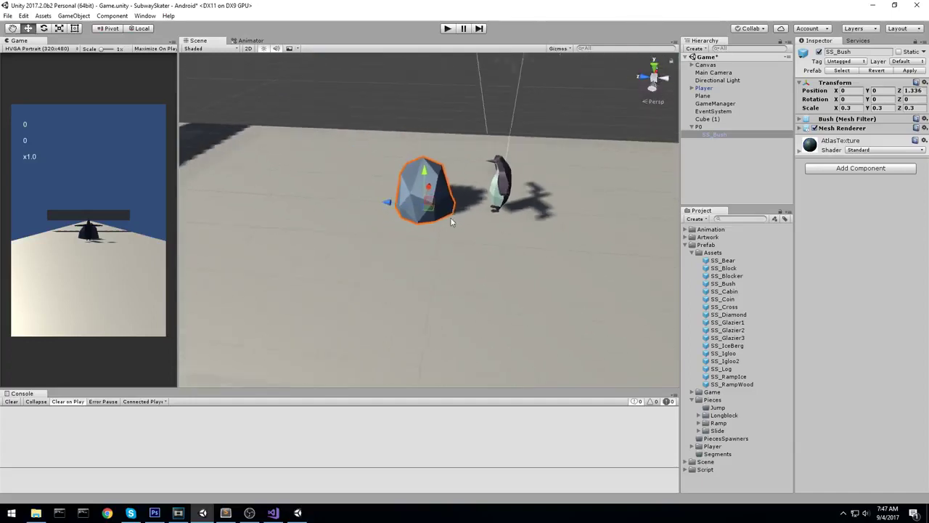
left_click_drag(477, 237, 294, 222)
- Play-test the penguin's jump over SS_Bush, stopping play mode once it has passed the obstacle
left_click(448, 27)
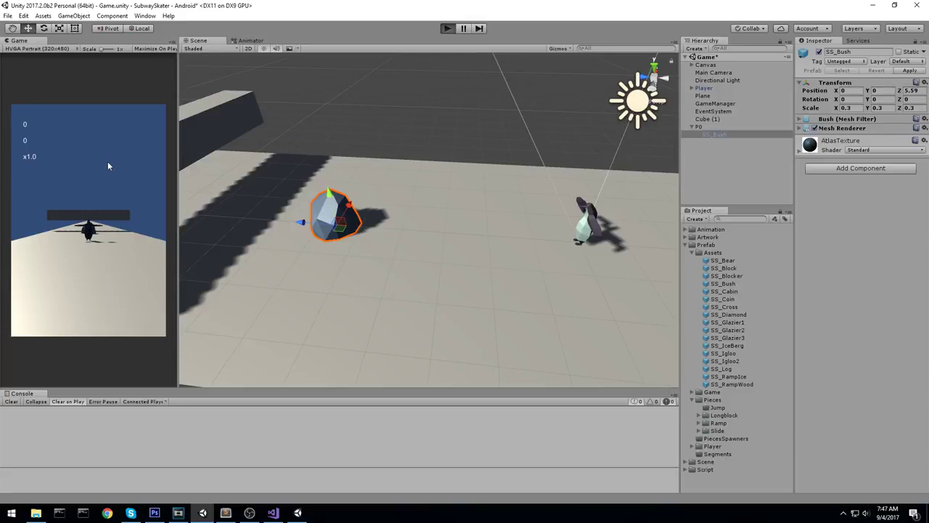
left_click(107, 162)
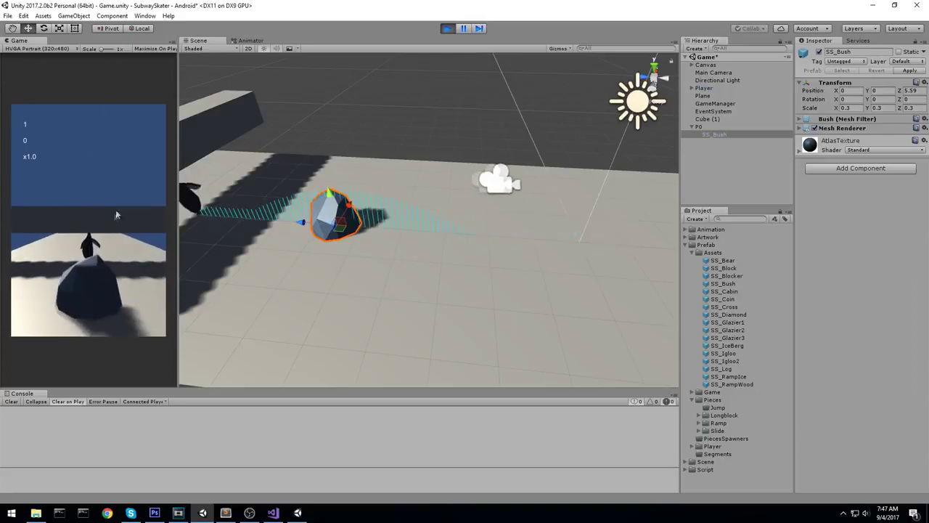
left_click(448, 28)
- Set the scale of SS_Bush to 0.2 on all axes and play-test the jump over it
middle_click_drag(502, 228, 577, 190)
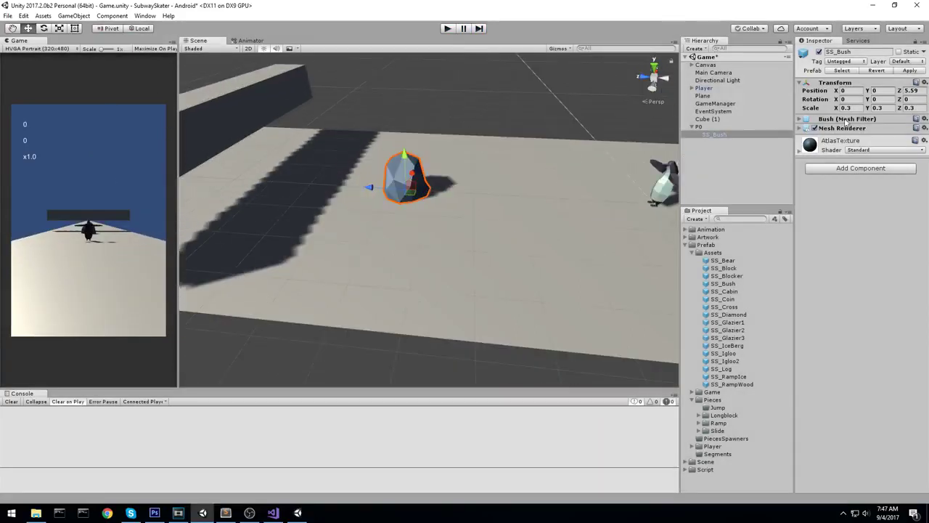
type("0.2")
key("Tab")
type("0.2")
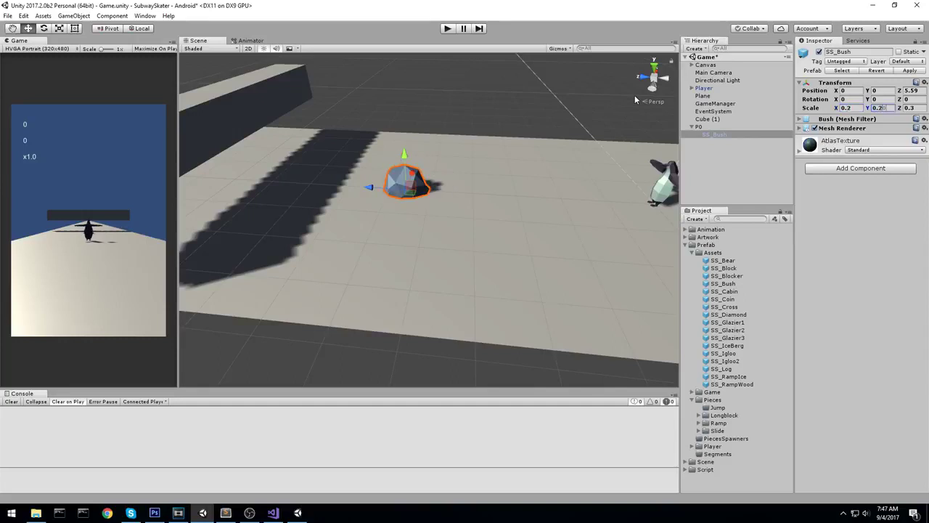
type("0.2")
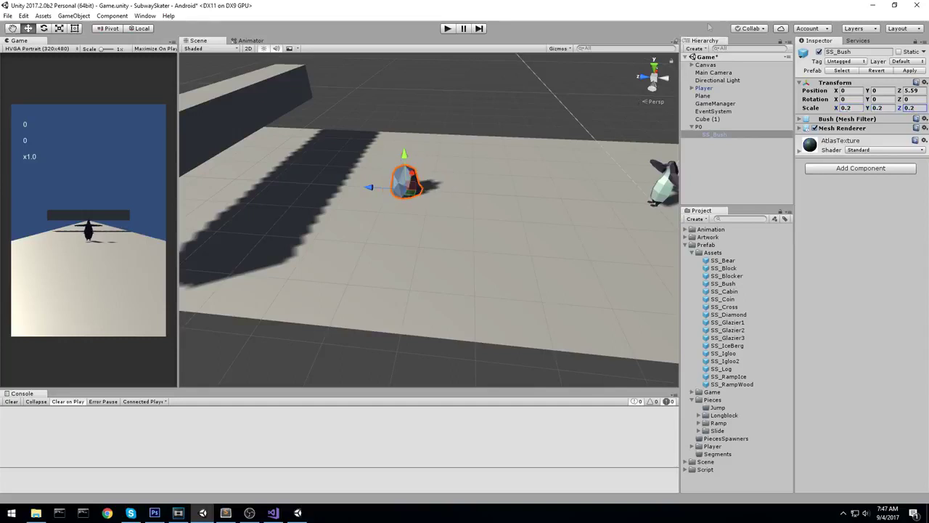
left_click(447, 29)
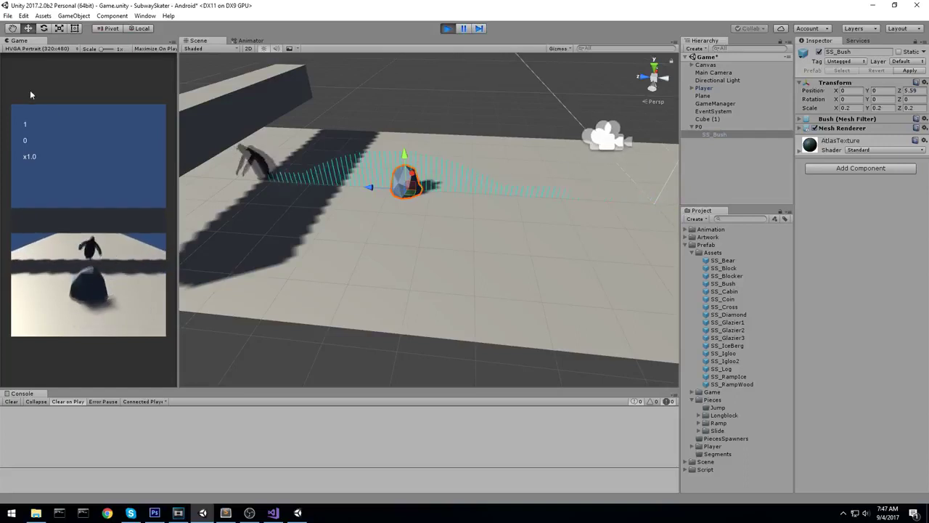
left_click(448, 28)
- Widen SS_Bush by setting its scale to 0.4 on X and 0.3 on Z
right_click_drag(449, 247, 405, 256)
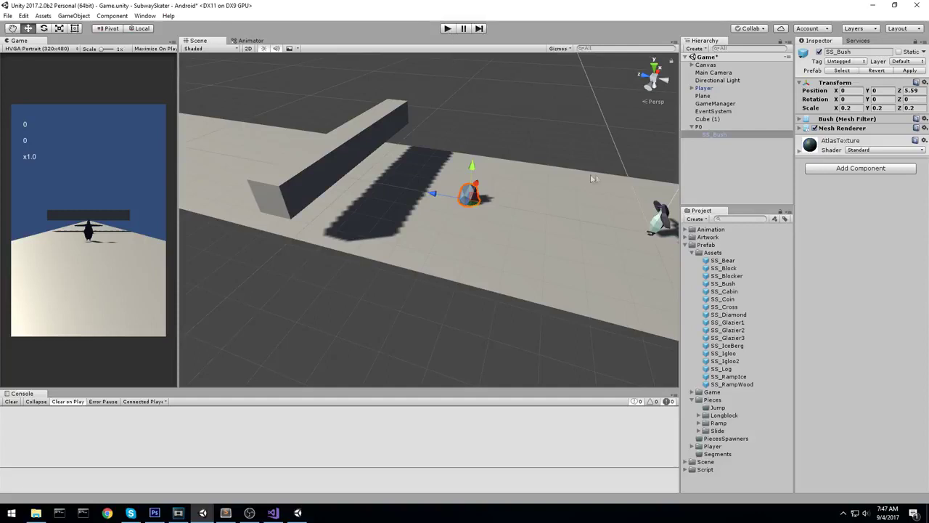
left_click_drag(592, 178, 869, 119, "alt")
left_click(843, 107)
type("0.4")
scroll(427, 205, "up", 5)
left_click_drag(427, 205, 483, 189, "alt")
scroll(395, 194, "down", 4)
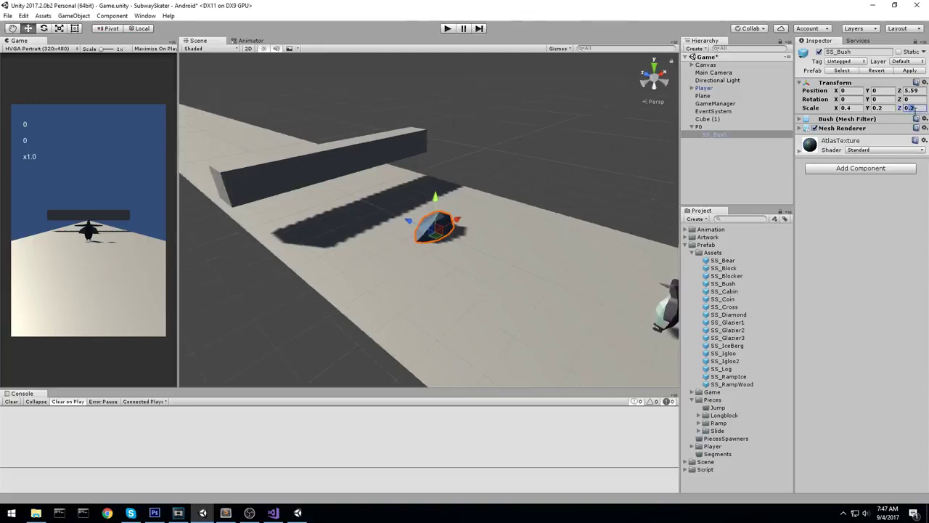
left_click_drag(675, 176, 466, 180, "alt")
scroll(467, 180, "up", 2)
left_click(467, 179)
left_click(405, 273)
left_click_drag(406, 273, 491, 225, "alt")
scroll(491, 224, "down", 3)
middle_click_drag(567, 174, 547, 173)
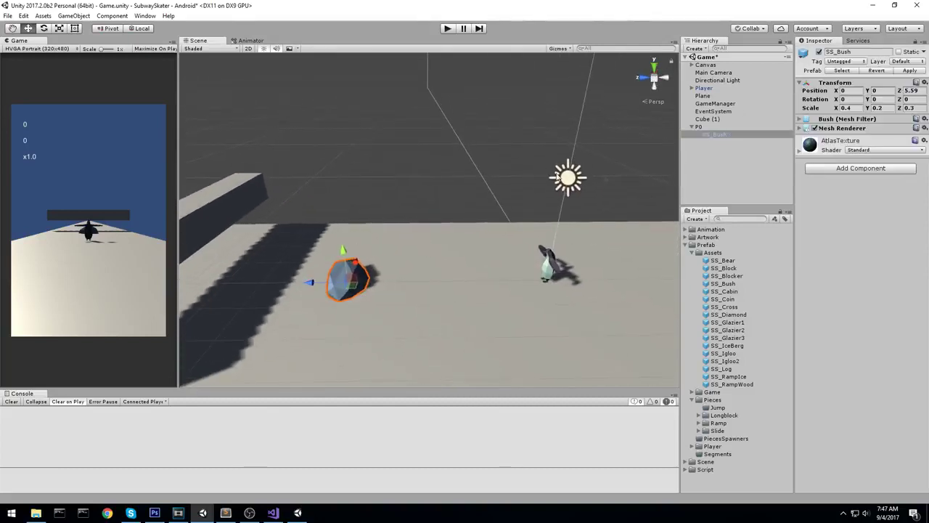
- Move SS_Bush back along Z to about 0.541 so it sits just in front of its P0 parent's origin
left_click_drag(721, 135, 733, 134)
left_click(741, 129)
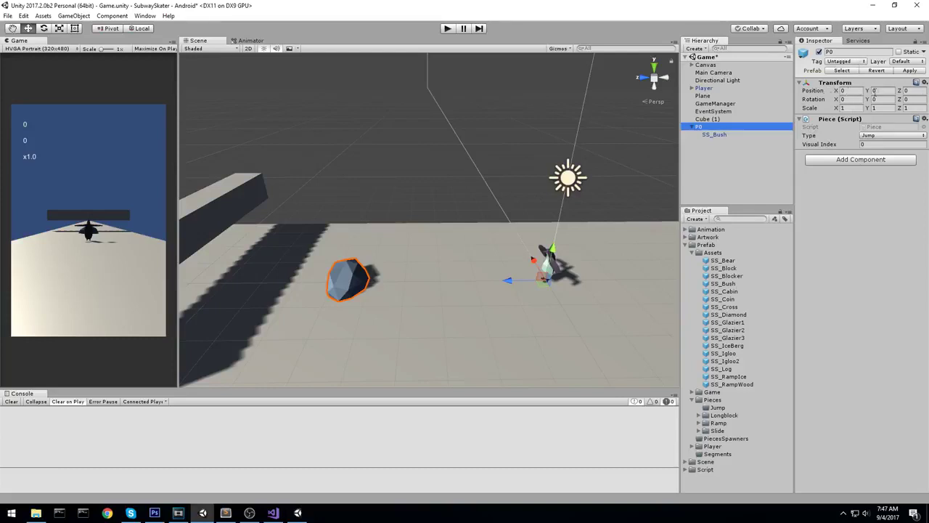
left_click(716, 136)
left_click_drag(308, 282, 516, 283)
scroll(581, 328, "up", 2)
middle_click_drag(582, 328, 466, 259)
scroll(487, 269, "up", 5)
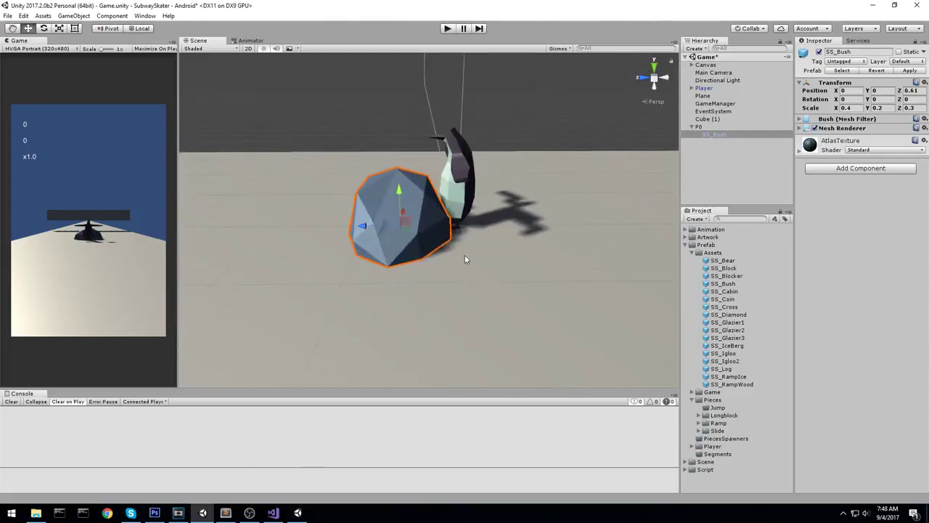
scroll(466, 255, "up", 2)
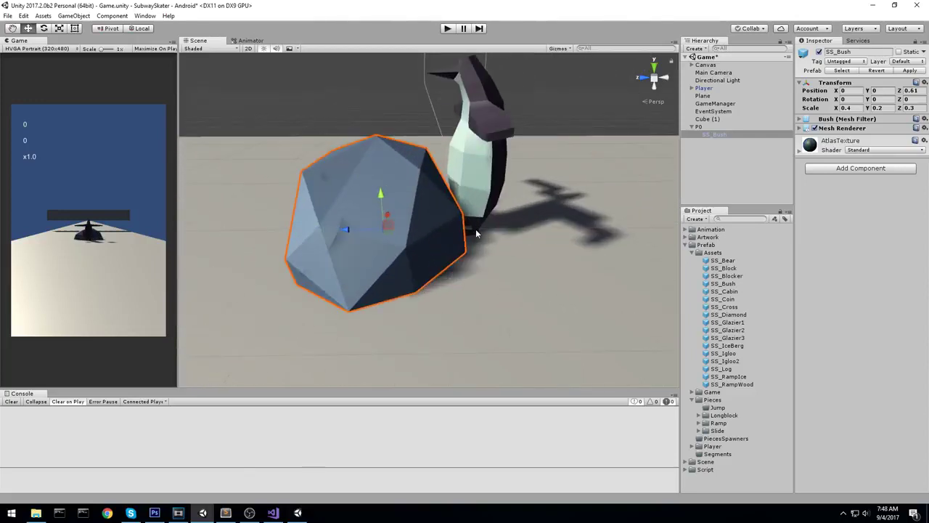
left_click_drag(355, 233, 359, 230)
scroll(359, 231, "down", 3)
middle_click_drag(358, 232, 388, 253)
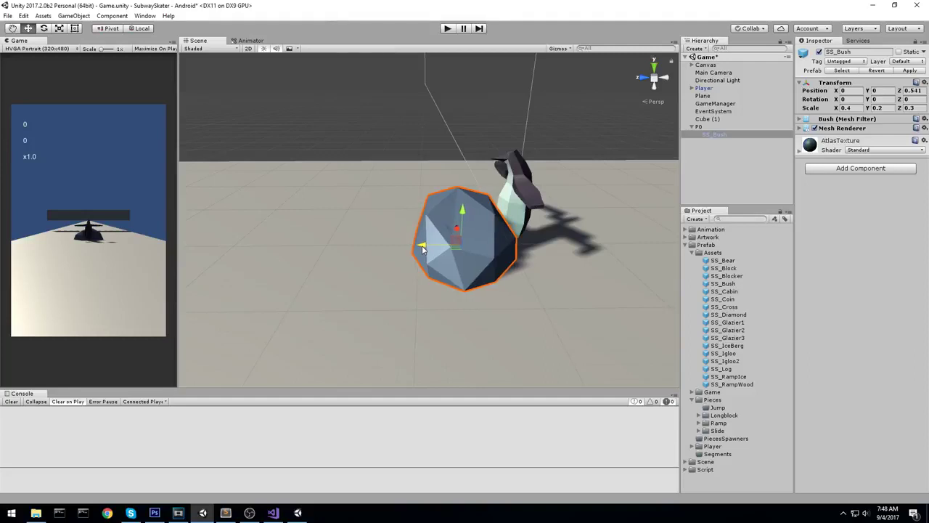
scroll(529, 254, "down", 4)
scroll(497, 247, "up", 2)
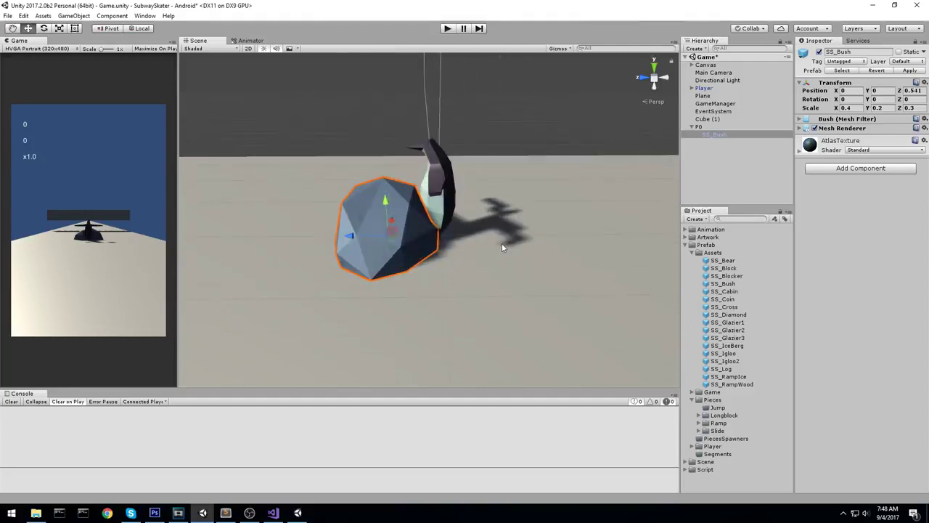
- Save the scene and store P0 as a prefab in the Jump folder
key("ctrl+s")
left_click(717, 127)
left_click_drag(710, 129, 719, 408)
- Delete P0 from the scene and save the scene
left_click(706, 127)
key("Delete")
middle_click_drag(553, 142, 585, 149)
key("ctrl+s")
- Collapse the Pieces folder and select the PiecesSpawners folder
left_click(698, 407)
left_click(692, 400)
left_click(726, 407)
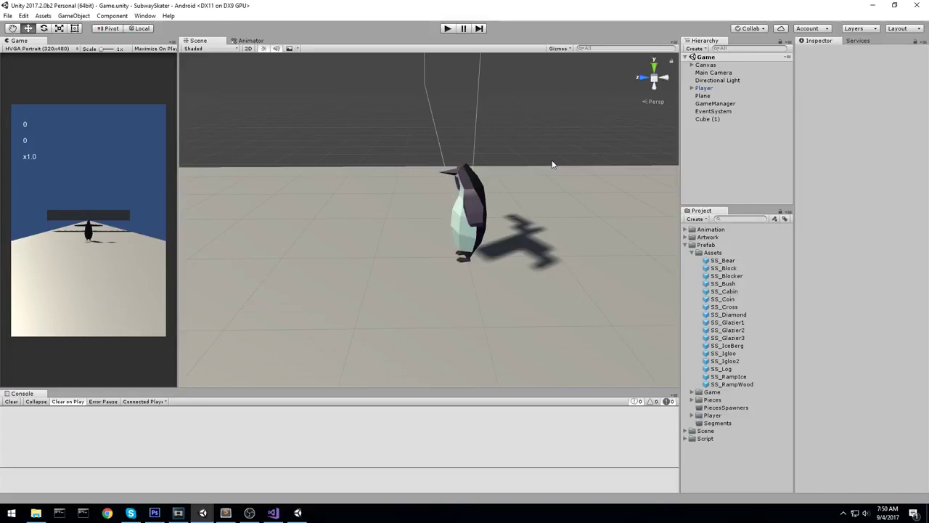
left_click(744, 410)
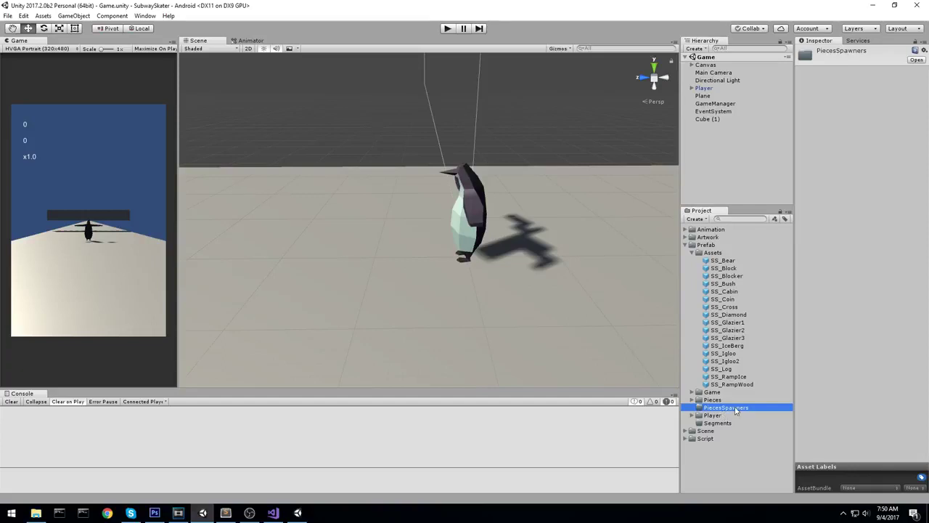
right_click(753, 148)
mouse_move(793, 237)
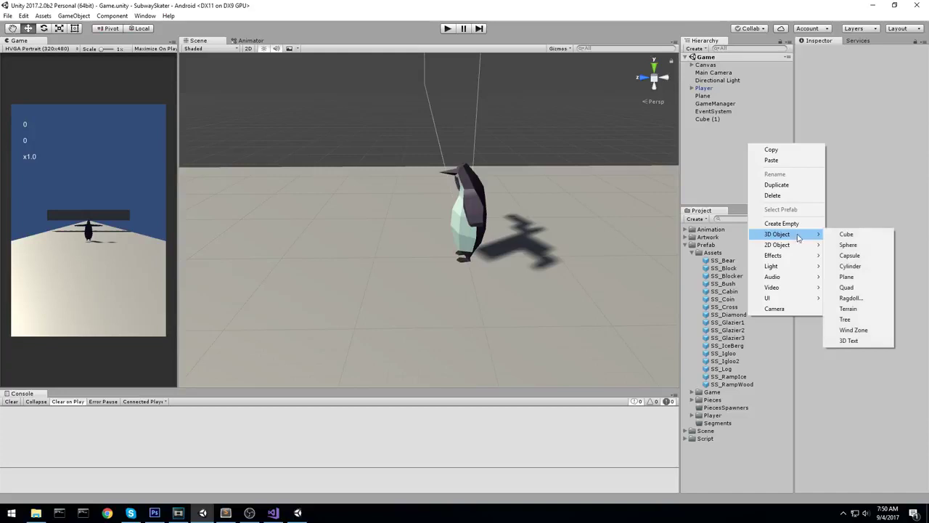
left_click(842, 234)
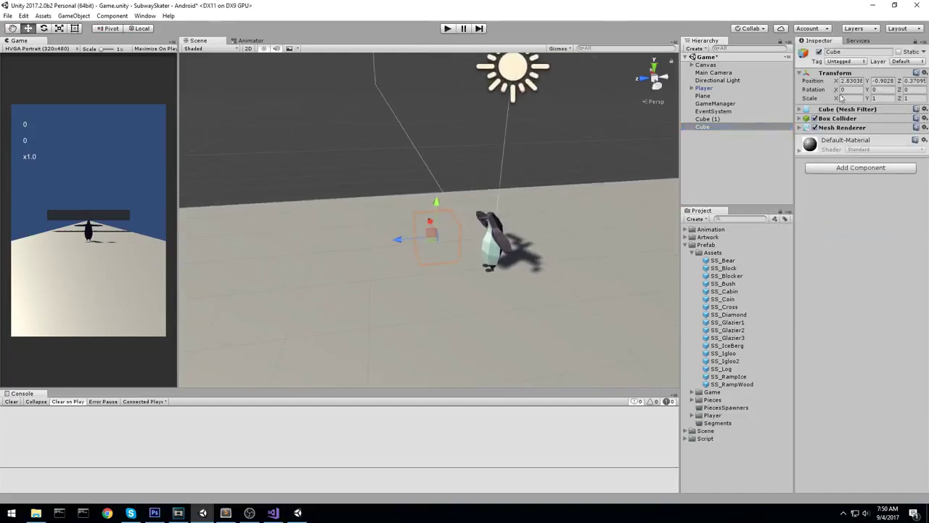
left_click(862, 81)
type("0")
key("Tab")
type("0")
key("Tab")
left_click(755, 117)
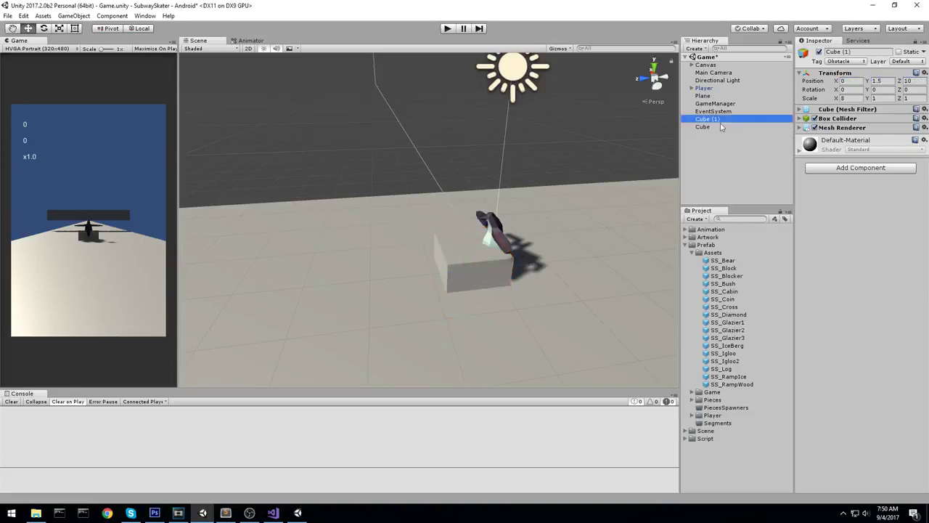
key("f")
left_click(702, 127)
key("Delete")
- Delete the Cube (1) obstacle from the scene
left_click(707, 118)
key("Delete")
middle_click_drag(431, 174, 511, 175)
left_click_drag(513, 174, 398, 198, "alt")
middle_click_drag(397, 198, 504, 208)
left_click(427, 222)
key("Delete")
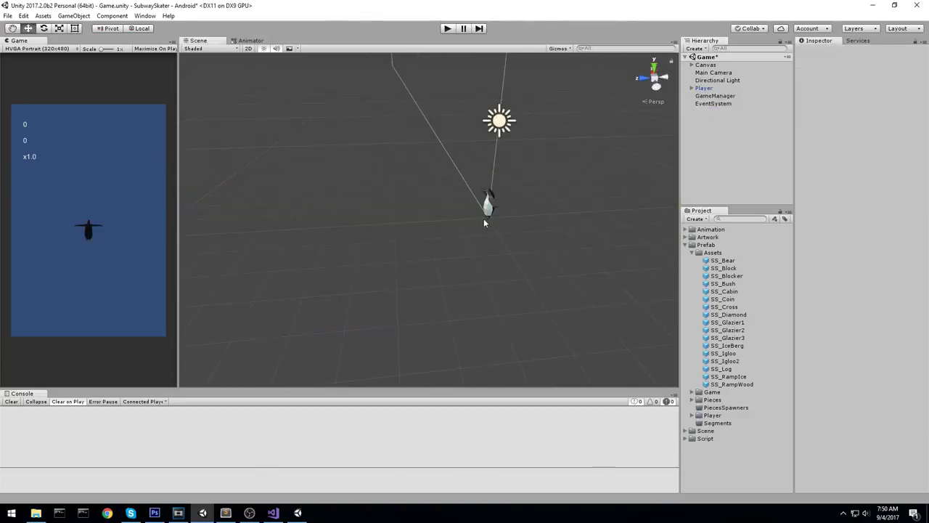
key("ctrl+z")
left_click(423, 118)
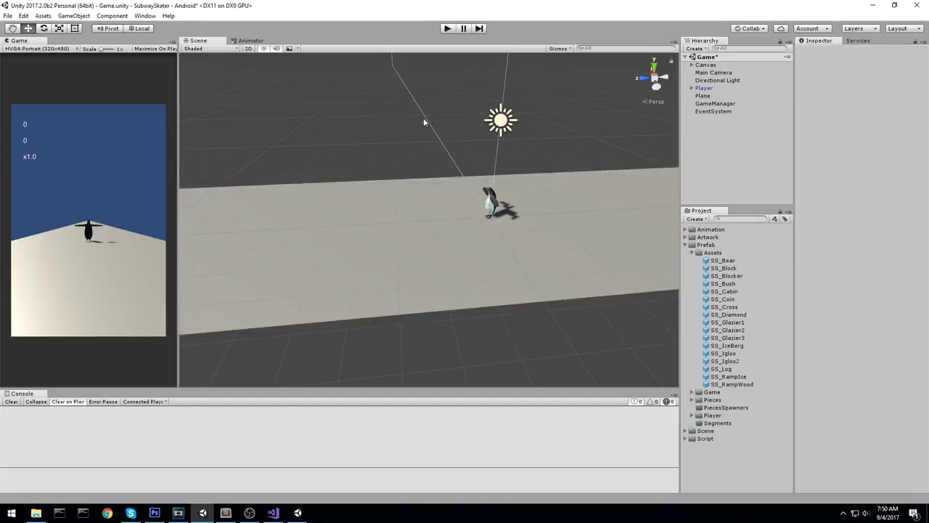
- Create an empty game object in the scene and name it Longblock
right_click_drag(423, 118, 379, 114)
left_click(73, 15)
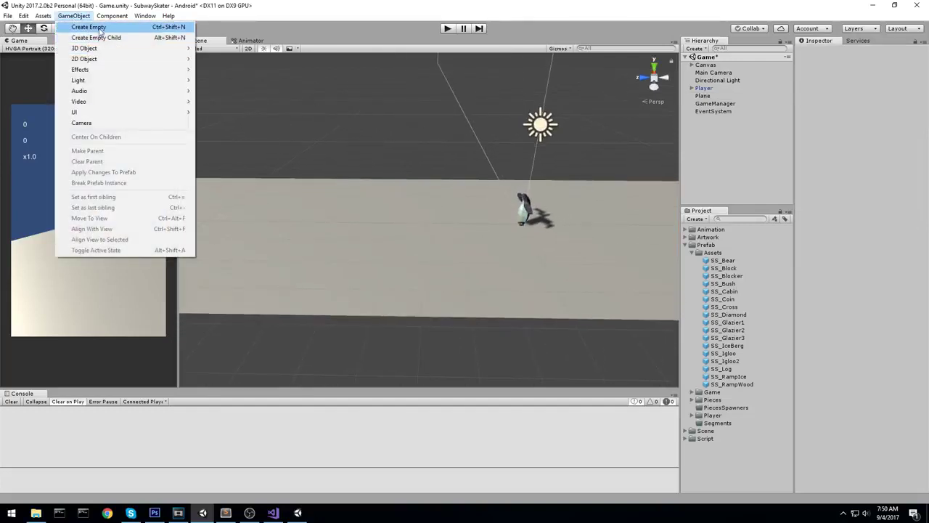
left_click(84, 27)
left_click(728, 120)
type("L")
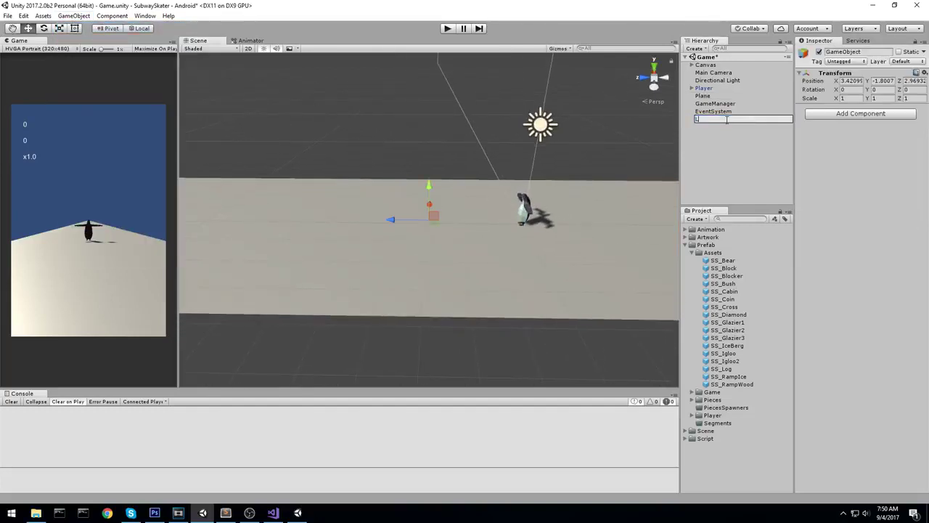
type("ongblock")
key("Return")
- Set the position of Longblock to 0 on X, Y and Z
left_click(852, 80)
type("0")
key("Tab")
type("0")
key("Tab")
type("0")
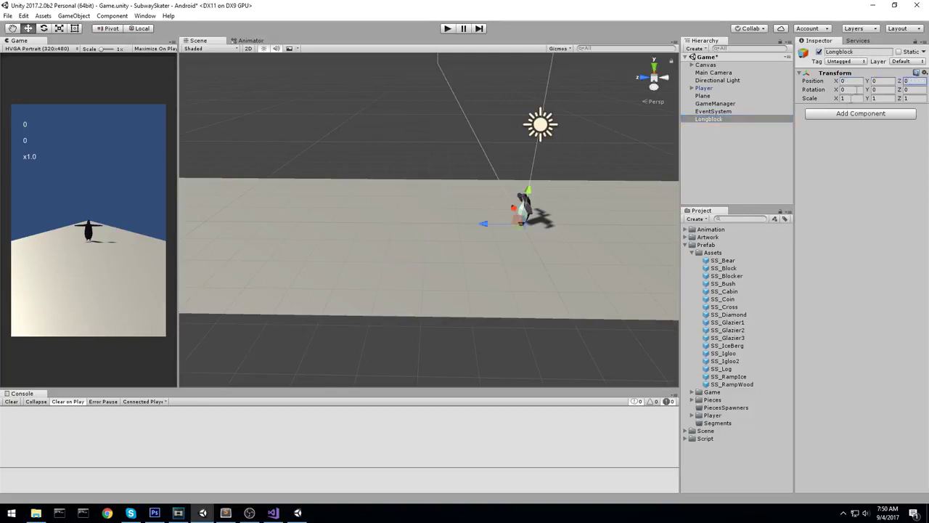
- Add the Piece Spawner script to Longblock and set its Type to Longblock
left_click(846, 114)
type("Pie")
key("Down")
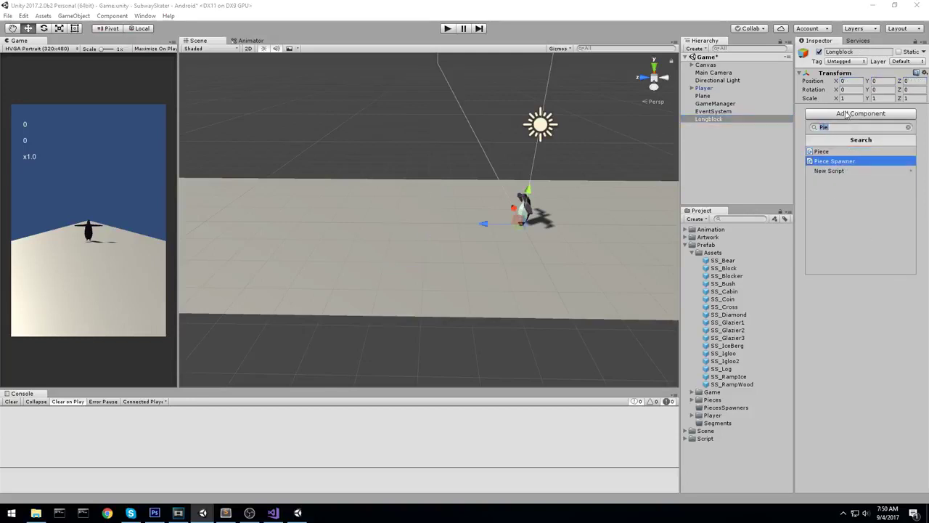
key("Return")
left_click(881, 126)
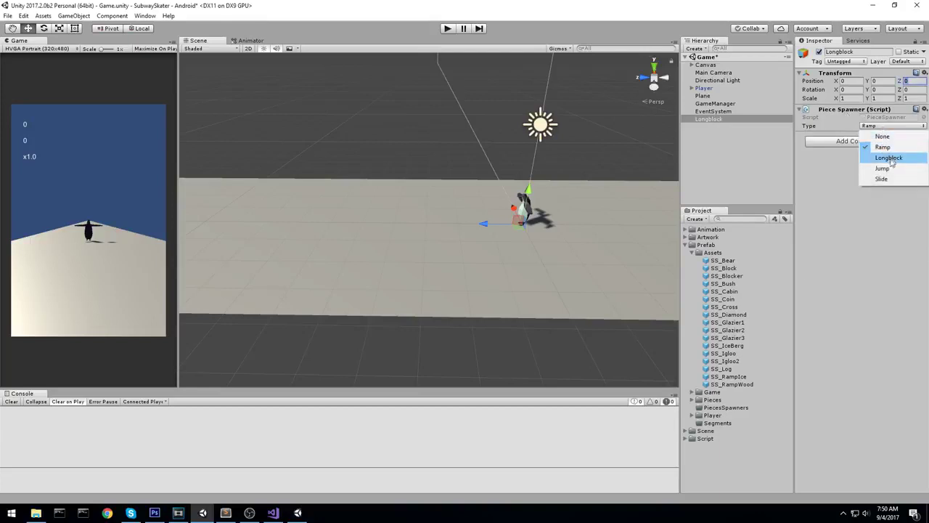
left_click(892, 158)
- Add a cube as a child of Longblock and frame it in the scene view
right_click(718, 119)
mouse_move(748, 209)
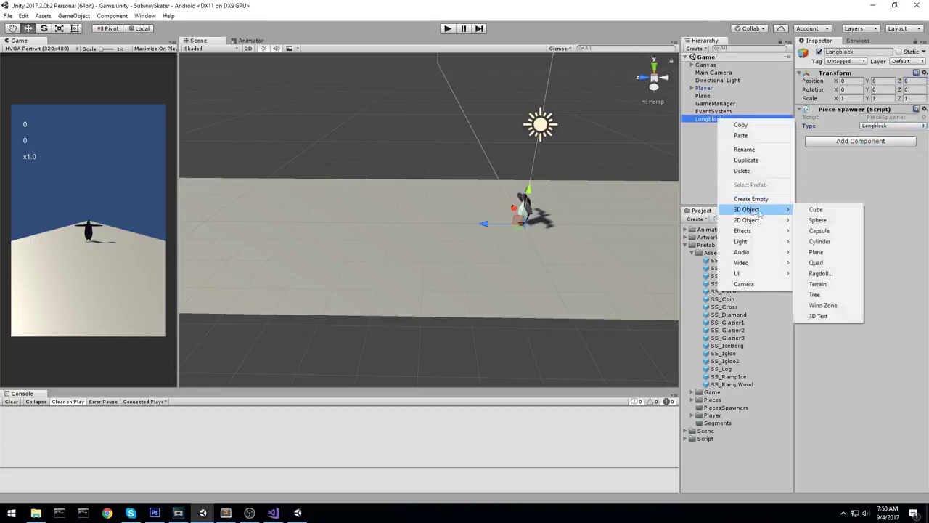
left_click(817, 209)
double_click(710, 127)
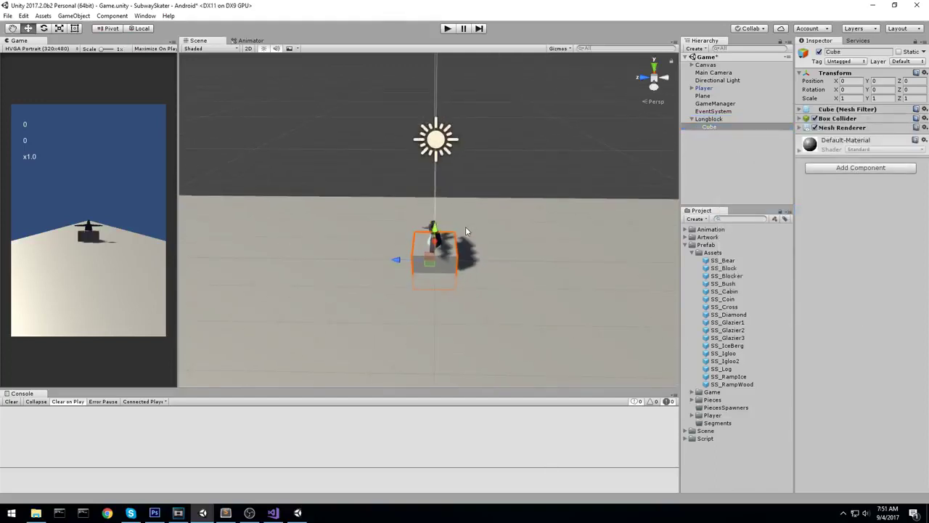
scroll(465, 231, "down", 3)
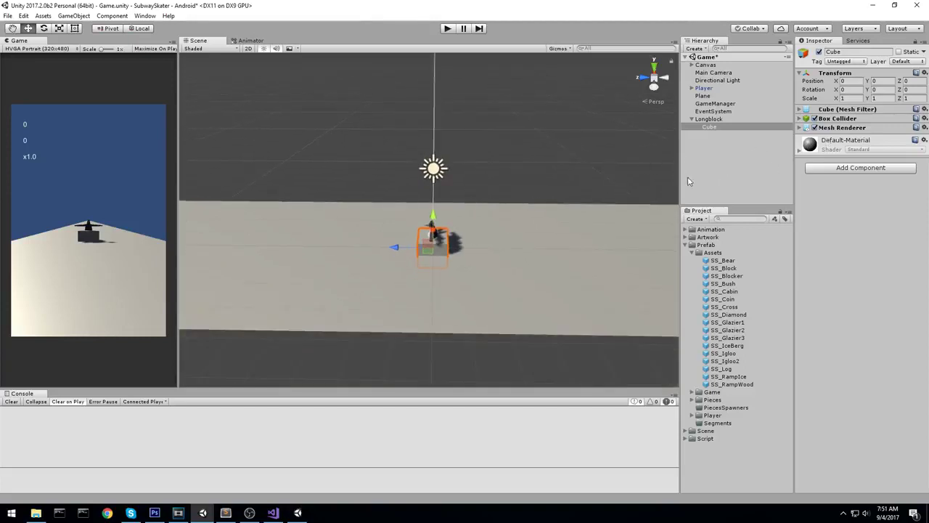
key("alt+Tab")
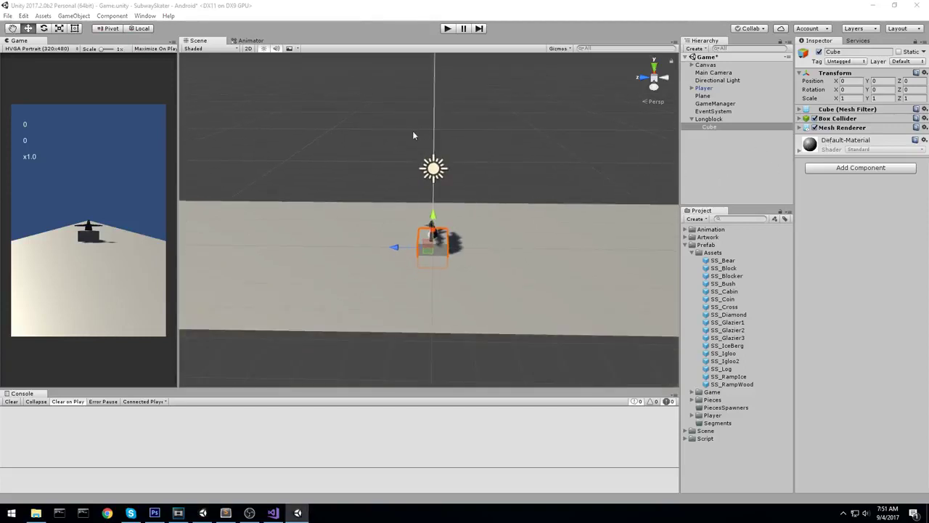
- Set the child cube's scale to 2 on X, 2 on Y and 6 on Z
middle_click_drag(479, 124, 509, 109)
left_click(853, 99)
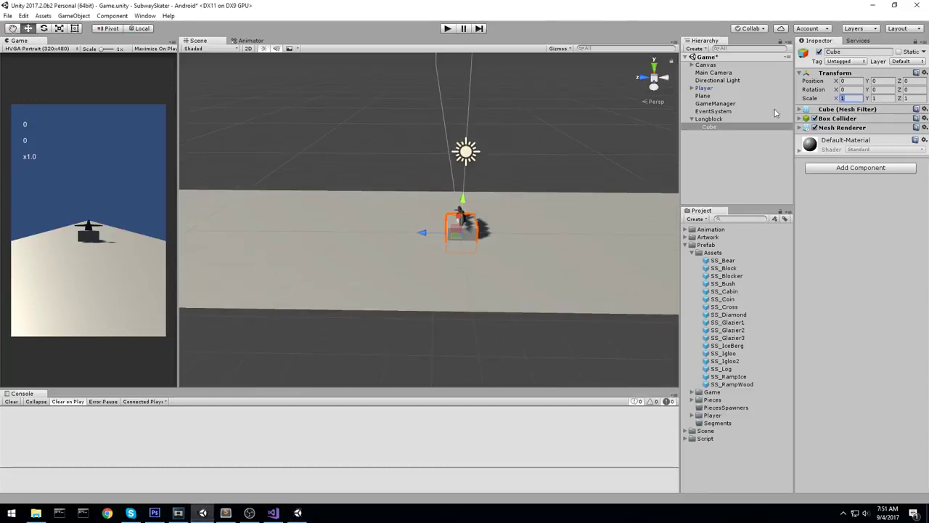
type("2")
key("Tab")
type("2")
key("Tab")
type("6")
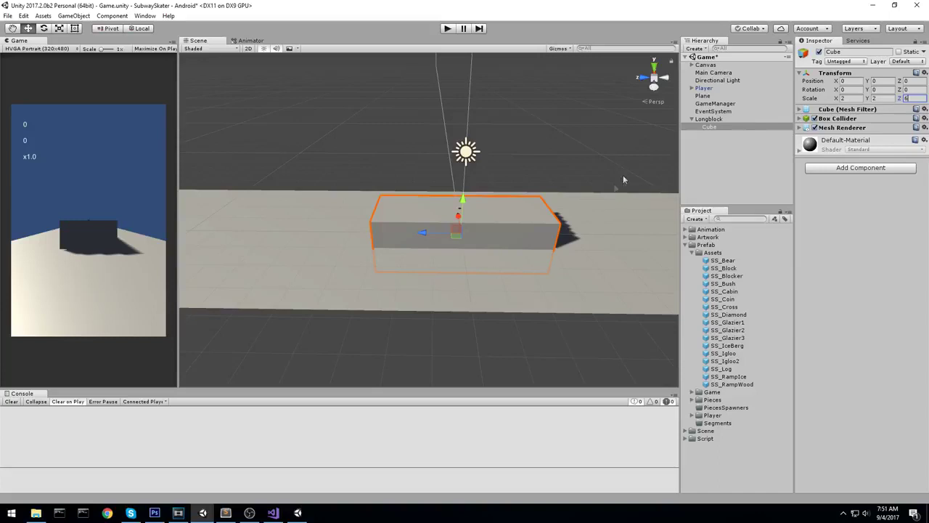
- Set the child cube's position to 1 on Y and 3 on Z
left_click(890, 81)
type("1")
key("Tab")
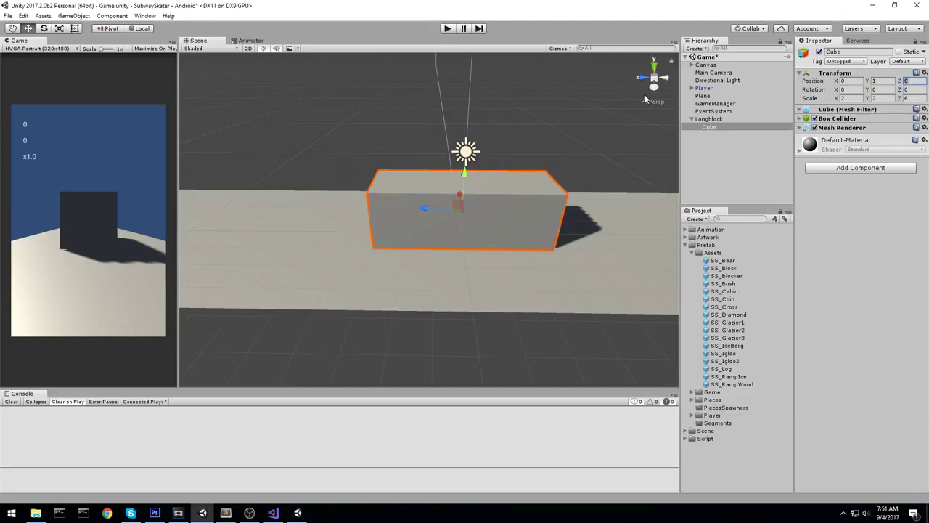
type("3")
left_click_drag(498, 209, 377, 126, "alt")
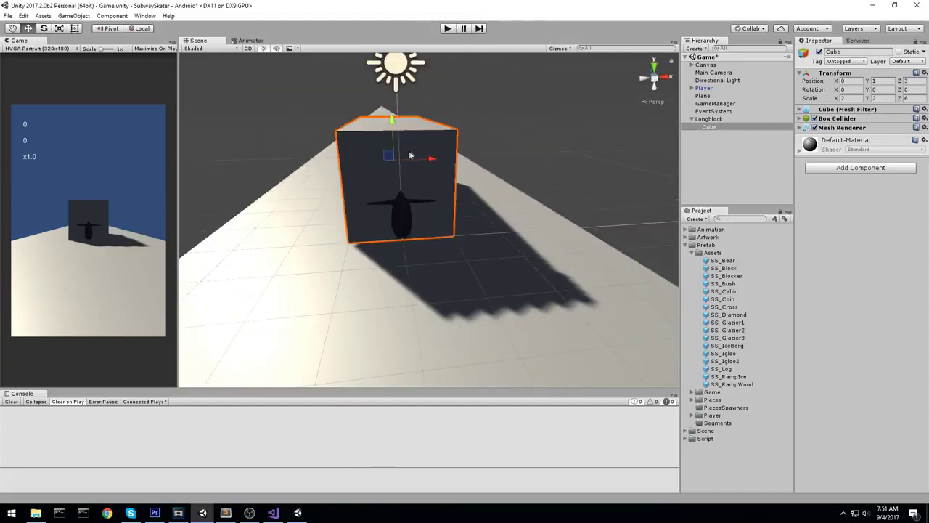
left_click_drag(406, 154, 497, 134, "alt")
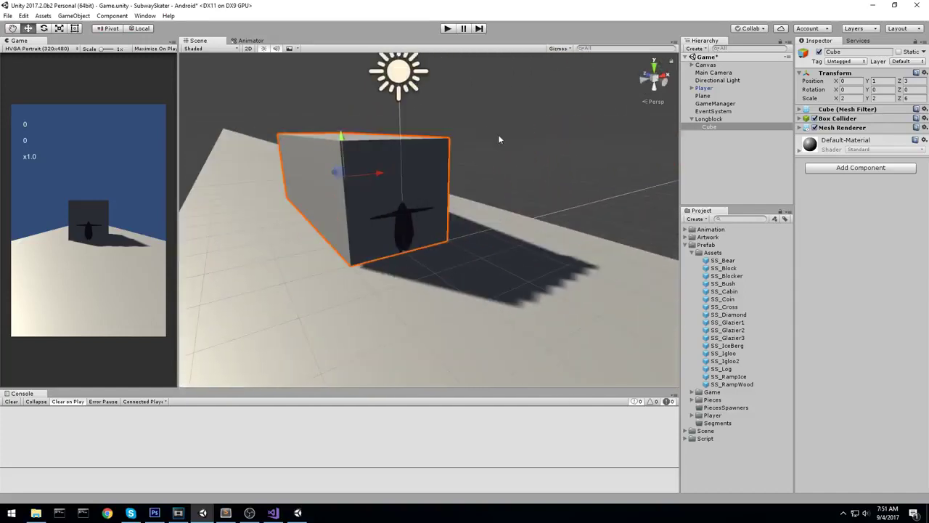
left_click_drag(439, 140, 697, 139, "alt")
- Rename the cube under Longblock to Collider
left_click(724, 127)
type("Collider")
key("Return")
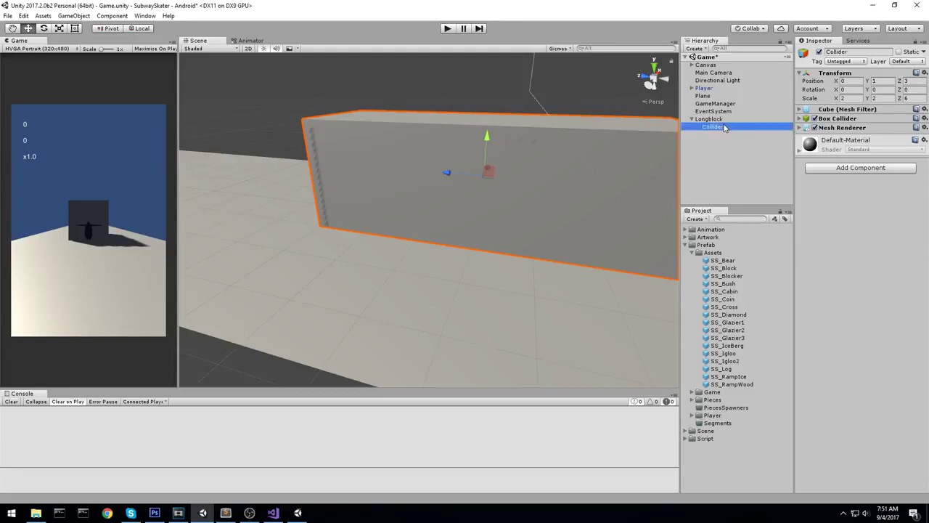
left_click_drag(537, 140, 464, 152, "alt")
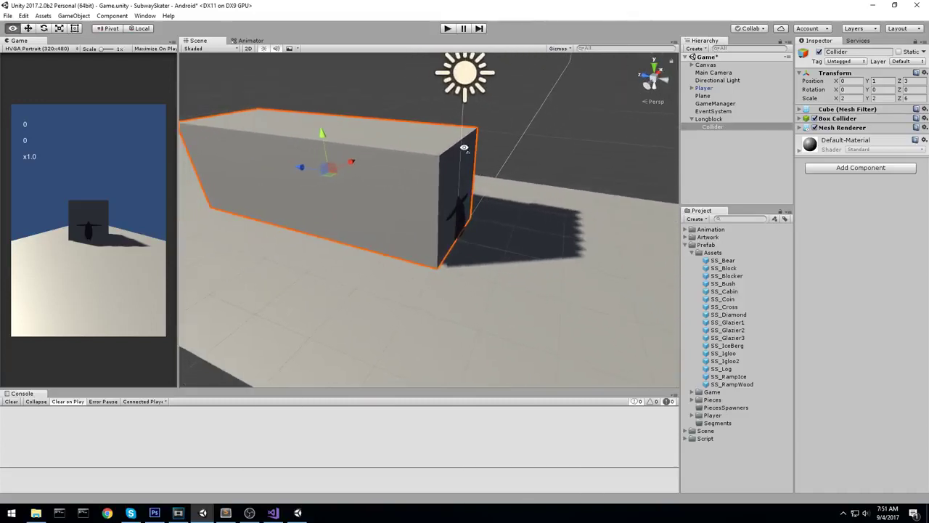
left_click(723, 128)
left_click(777, 145)
left_click(722, 127)
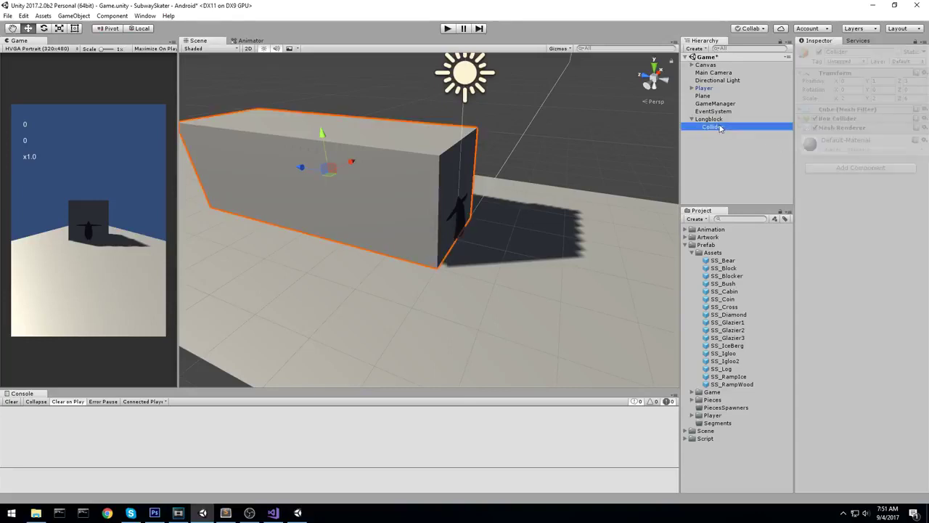
left_click(718, 119)
right_click(721, 122)
mouse_move(758, 213)
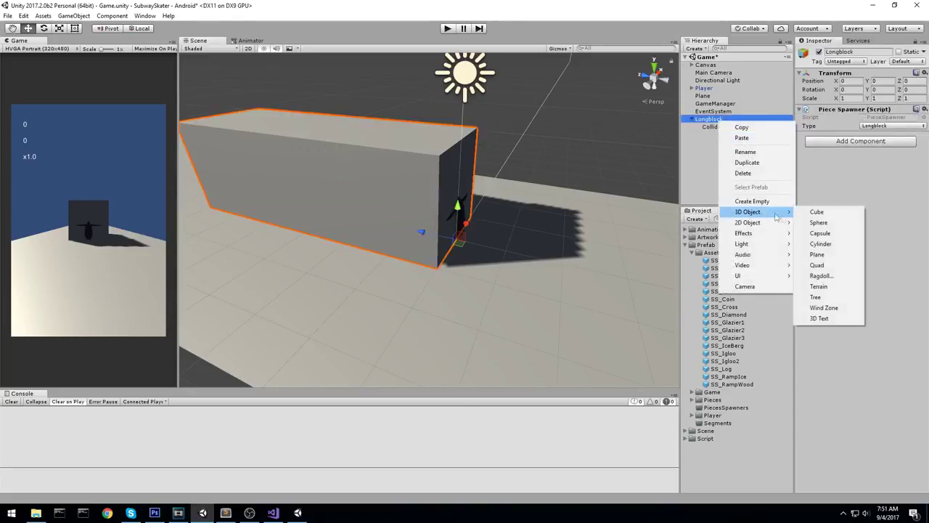
left_click(812, 212)
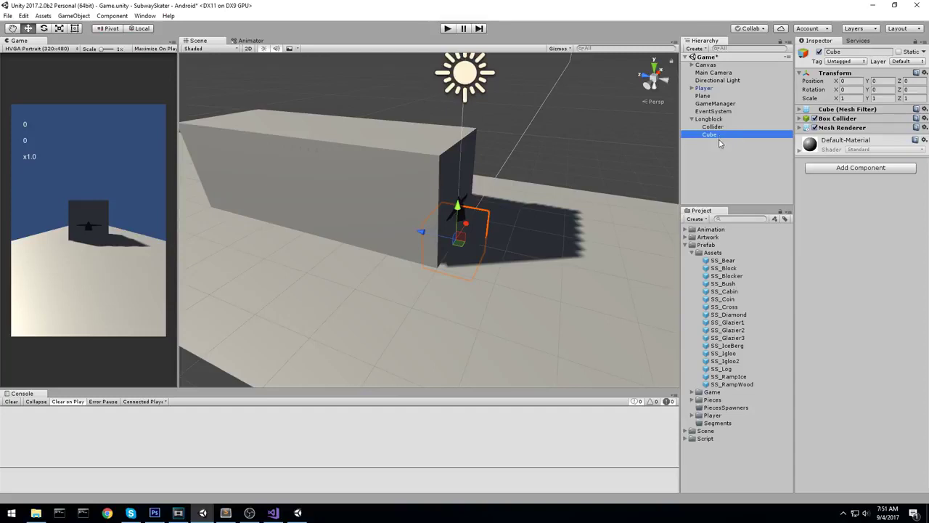
key("Delete")
- Duplicate the Collider object and rename the copy Death
left_click(720, 128)
key("ctrl+d")
key("F2")
type("Death")
key("Return")
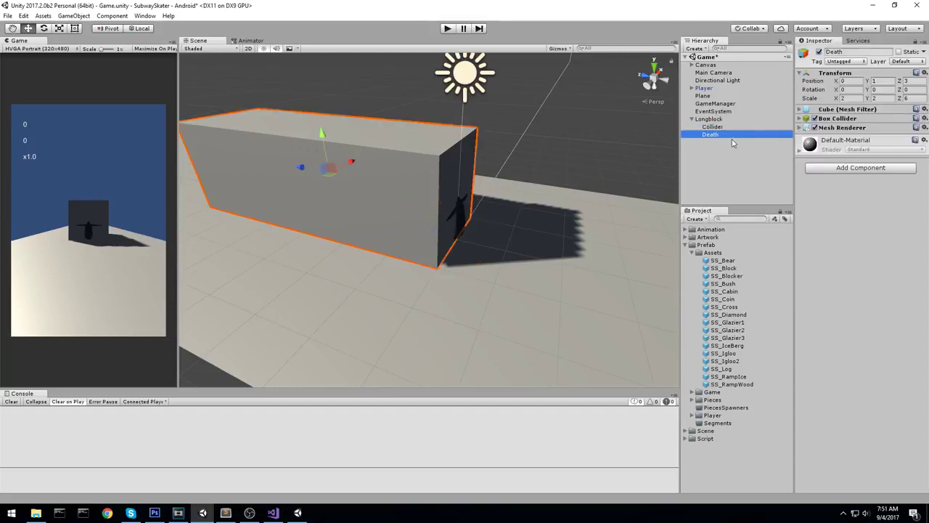
- Shrink Death to a thin plate about 1.66 × 1.66 × 0.19 and place it on the block's front face at about Y 0.938, Z -0.073
key("r")
left_click_drag(306, 168, 408, 186)
key("w")
scroll(460, 188, "up", 5)
right_click_drag(573, 181, 533, 193)
left_click_drag(532, 197, 374, 213, "alt")
key("r")
key("w")
right_click_drag(375, 214, 462, 240)
left_click_drag(461, 239, 486, 169, "alt")
left_click_drag(379, 182, 510, 222)
key("r")
key("w")
key("r")
key("w")
left_click_drag(514, 183, 515, 190)
right_click_drag(516, 190, 561, 199)
right_click_drag(440, 172, 588, 186)
- Try the SS_RampIce prefab, rotated 180 degrees on Y, against the front of Longblock, and delete it from the scene
left_click_drag(588, 187, 621, 233, "alt")
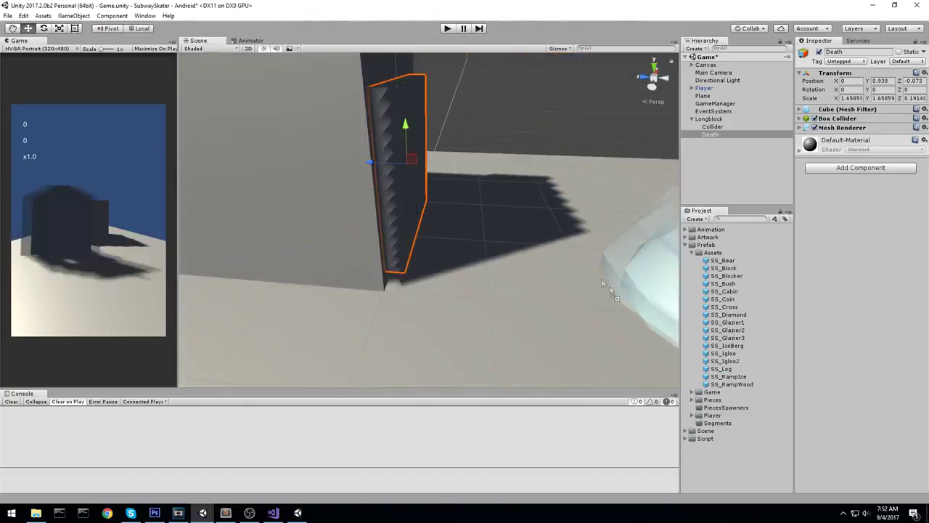
left_click_drag(459, 245, 229, 262)
key("w")
left_click_drag(458, 239, 592, 255)
right_click_drag(551, 228, 456, 177)
middle_click_drag(425, 231, 461, 255)
scroll(465, 241, "down", 1)
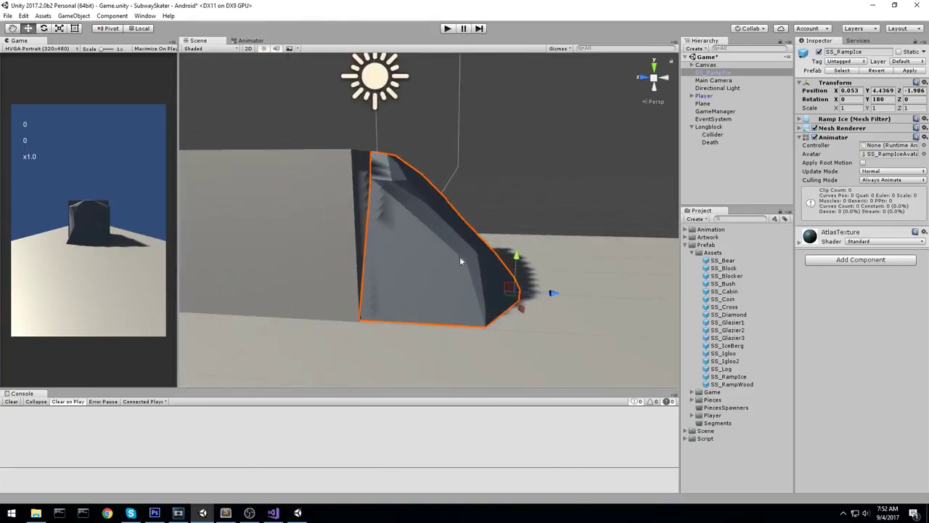
key("Delete")
- Examine how the Death plate sits against the Collider block from several angles
left_click(383, 192)
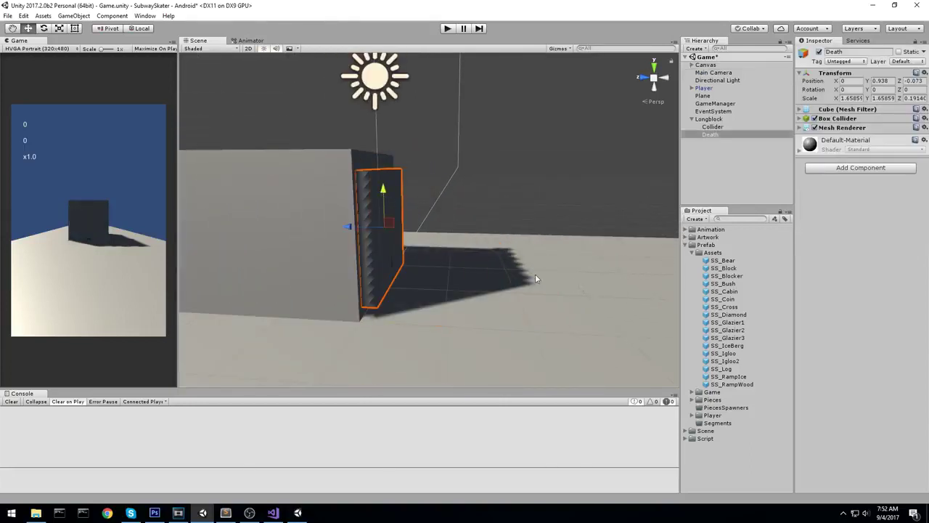
right_click_drag(535, 279, 507, 279)
right_click_drag(524, 246, 505, 242)
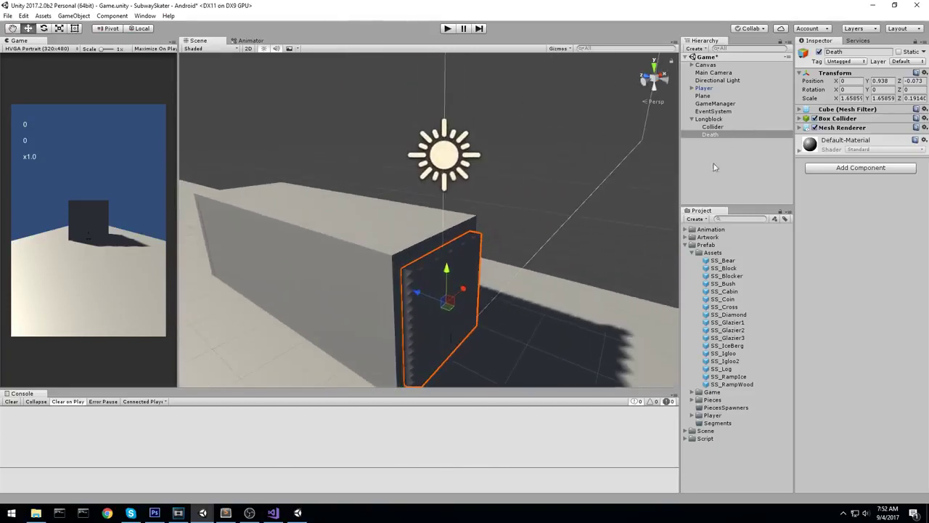
scroll(530, 182, "up", 5)
left_click(728, 127)
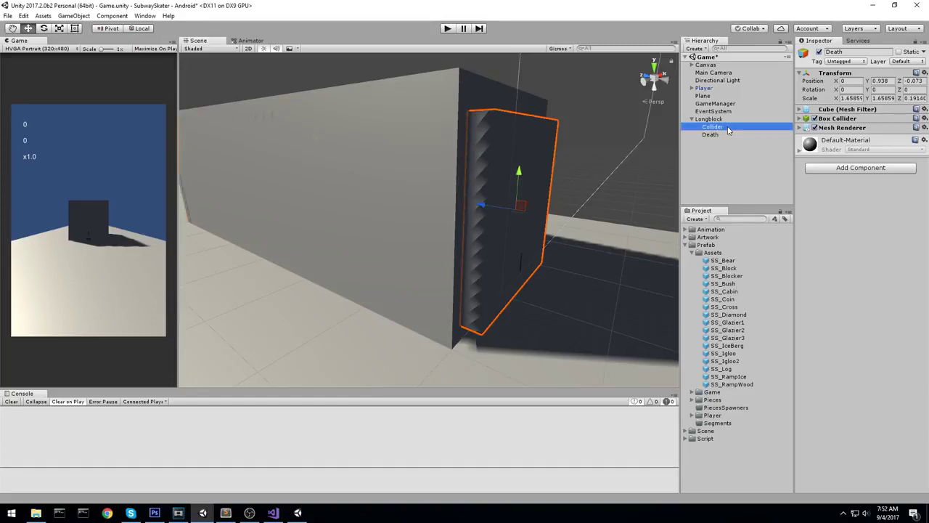
key("f")
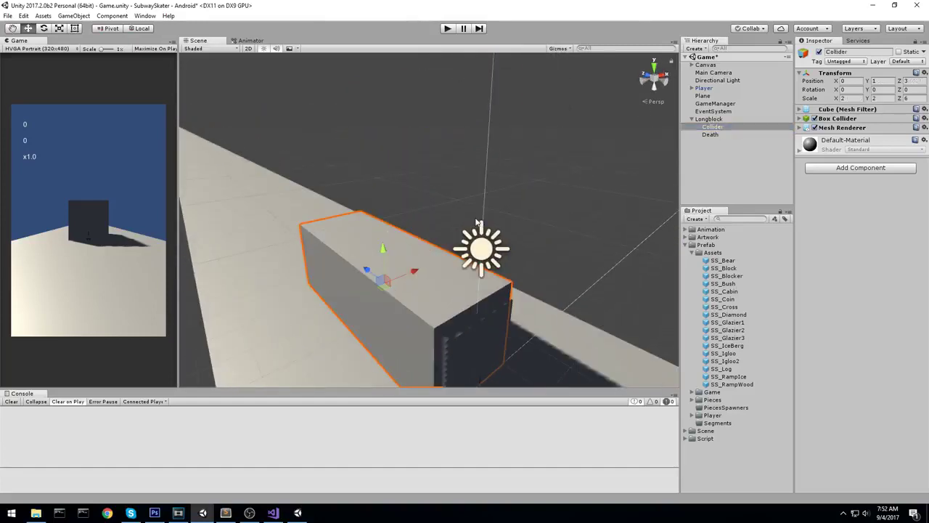
left_click(711, 135)
key("f")
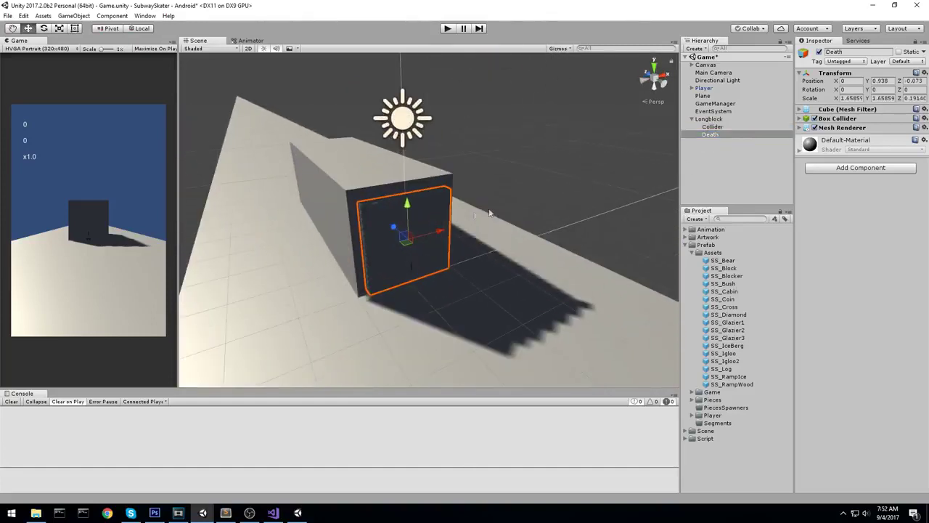
middle_click_drag(449, 211, 470, 199)
left_click_drag(470, 199, 519, 174, "alt")
middle_click_drag(603, 151, 547, 216)
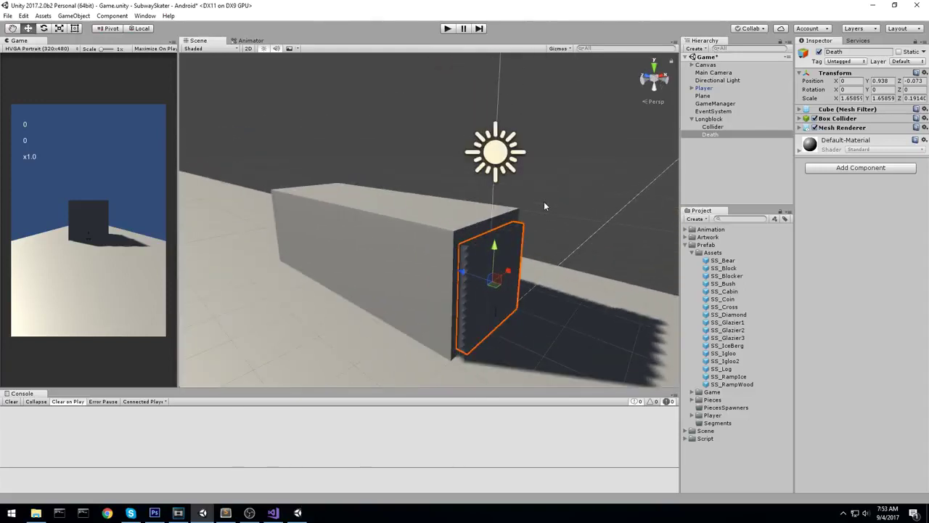
left_click(544, 204)
middle_click_drag(544, 204, 520, 192)
scroll(457, 187, "up", 3)
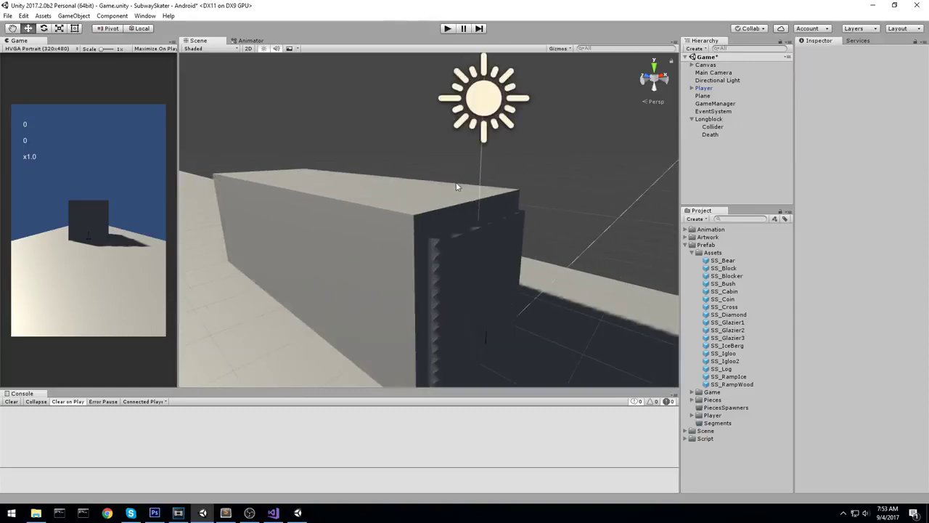
scroll(458, 205, "up", 2)
- Tag the Death object as Obstacle and save the scene
left_click(447, 257)
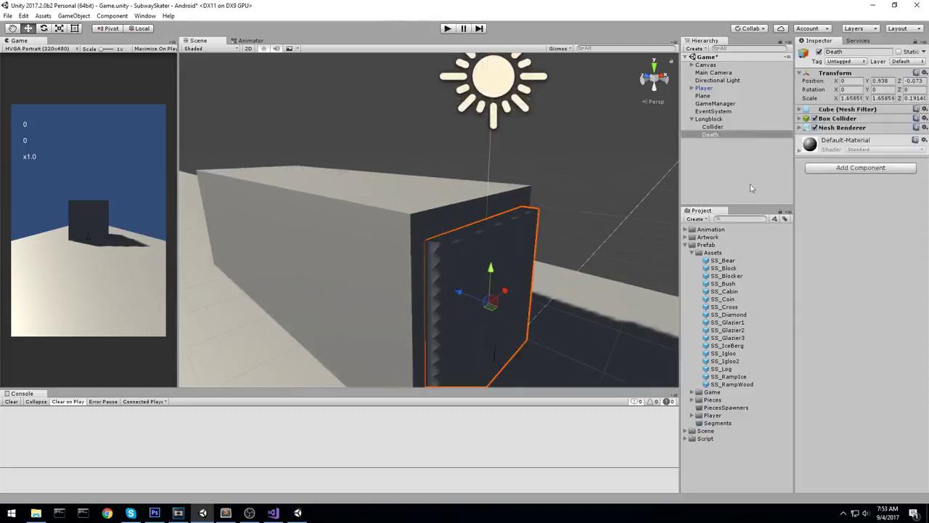
left_click(846, 61)
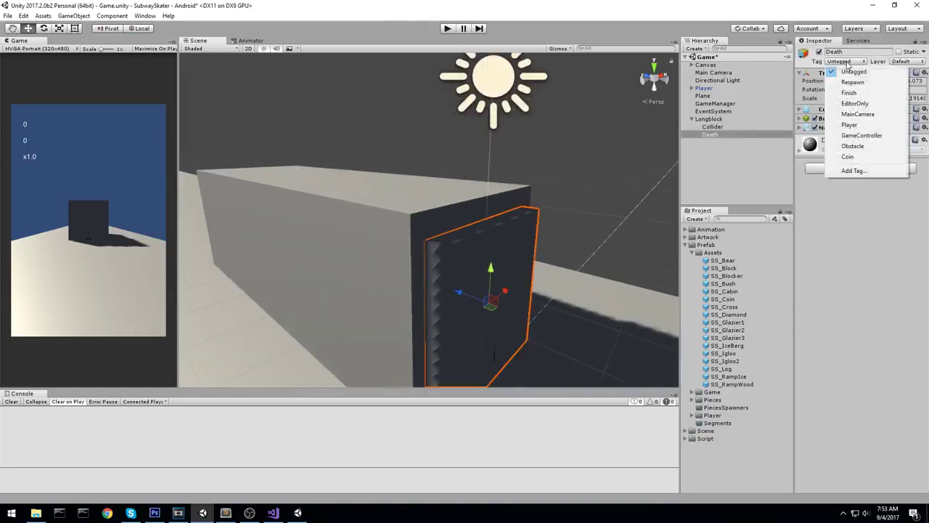
left_click(871, 146)
key("ctrl+s")
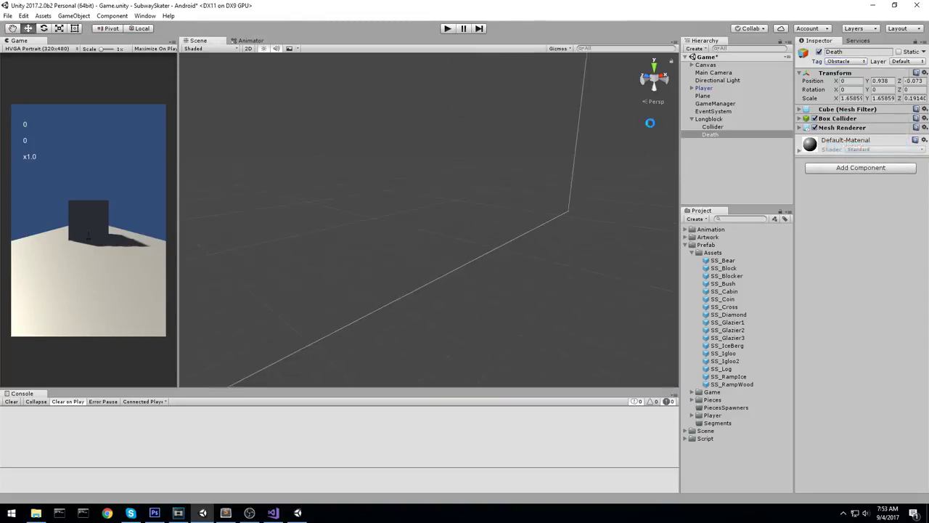
- Create a prefab from the Longblock object in the PiecesSpawners folder
left_click(718, 140)
left_click(718, 136)
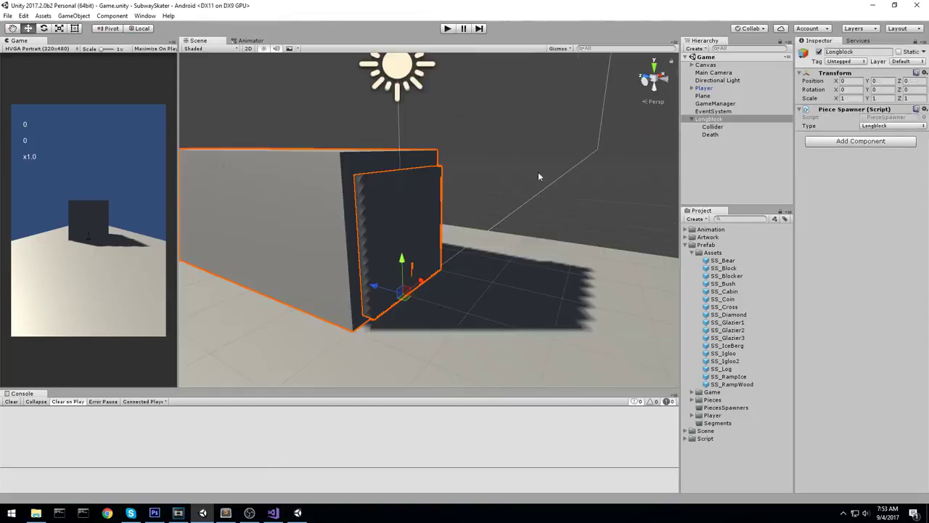
right_click_drag(539, 172, 516, 183)
left_click(722, 151)
left_click(710, 119)
left_click(692, 119)
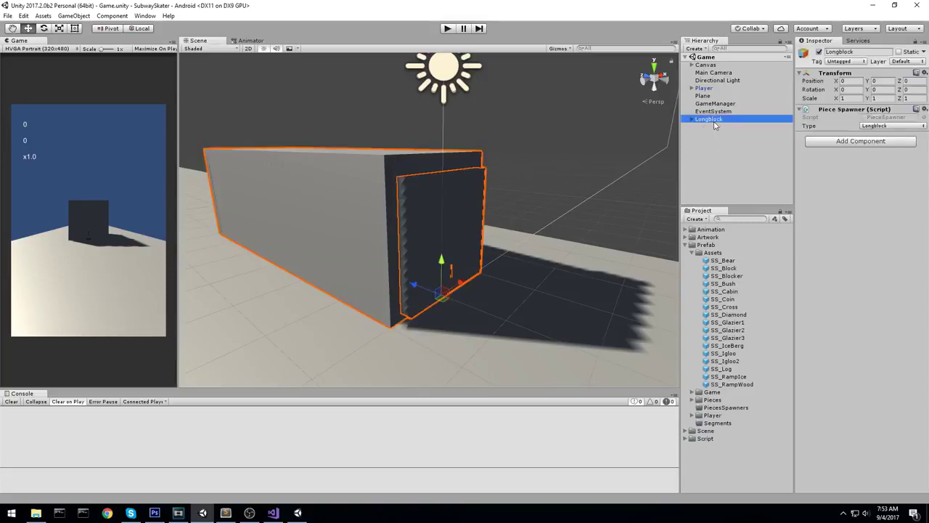
left_click_drag(710, 121, 731, 408)
- Delete the Longblock instance from the scene, keeping its prefab
left_click_drag(465, 232, 537, 246, "alt")
scroll(536, 243, "down", 5)
left_click_drag(595, 154, 437, 192, "alt")
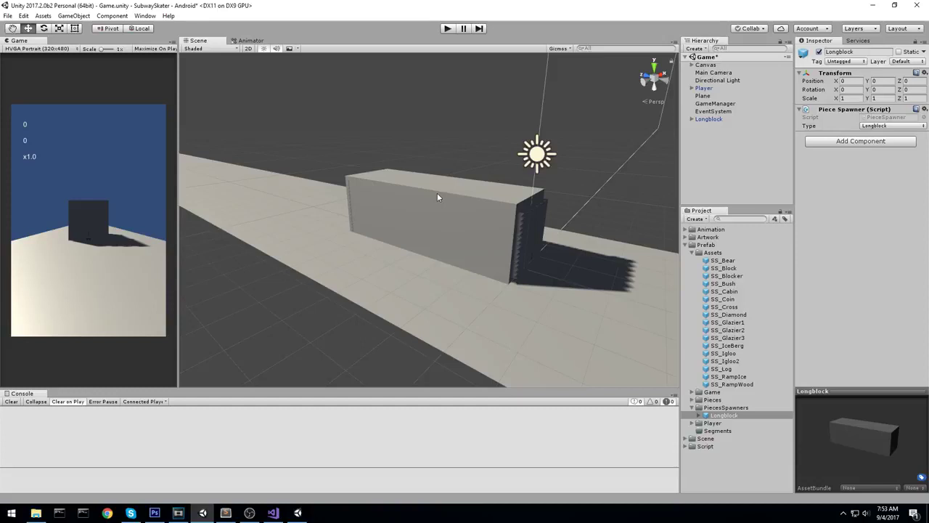
left_click_drag(437, 196, 471, 191, "alt")
left_click(469, 193)
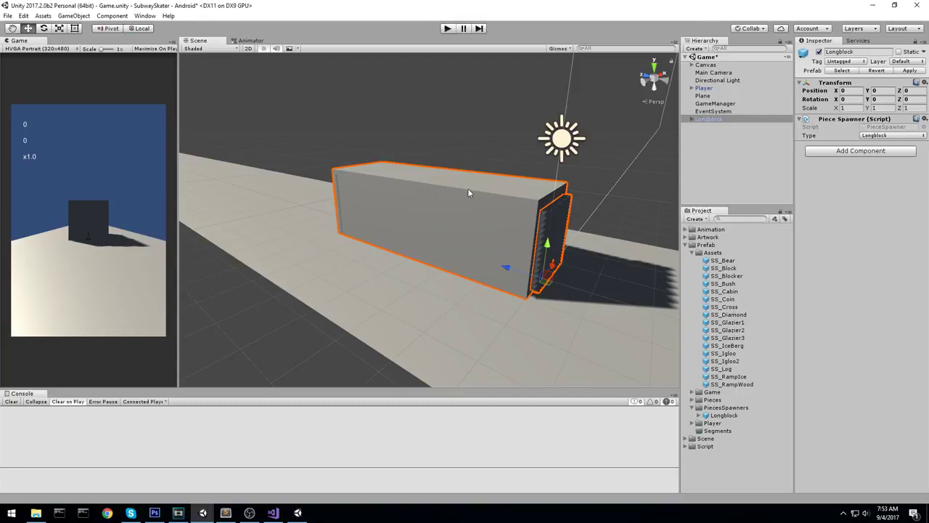
left_click_drag(506, 267, 428, 244)
right_click_drag(472, 224, 532, 85)
scroll(447, 226, "up", 2)
scroll(440, 167, "up", 2)
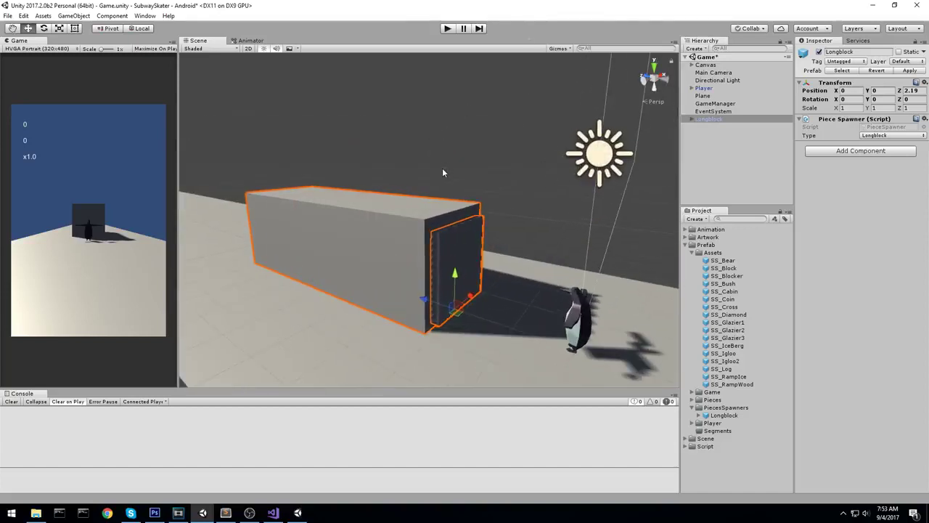
scroll(437, 167, "down", 4)
key("Delete")
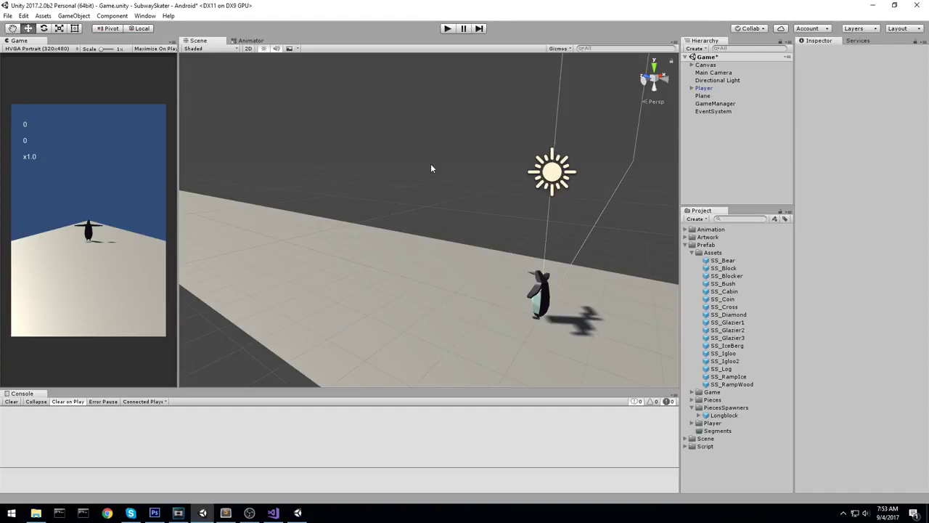
left_click_drag(430, 163, 511, 207, "alt")
left_click(726, 407)
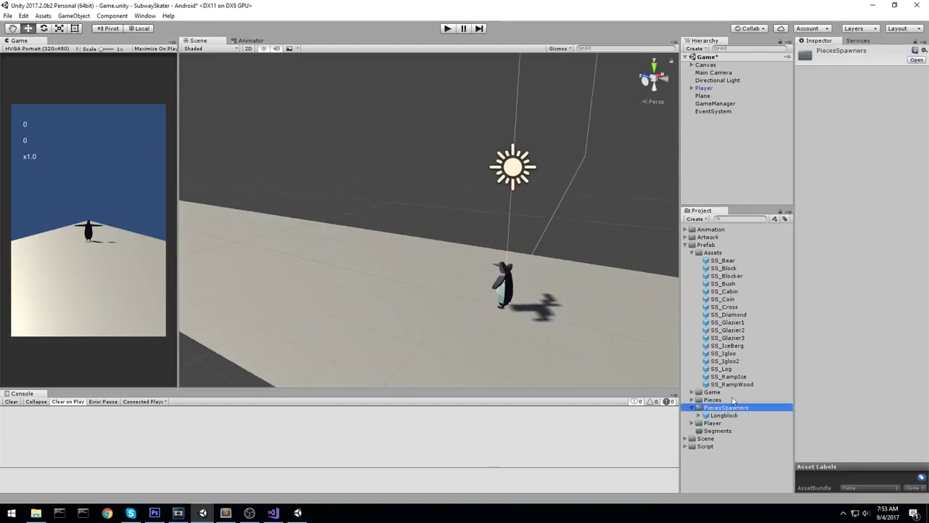
left_click_drag(522, 308, 570, 282, "alt")
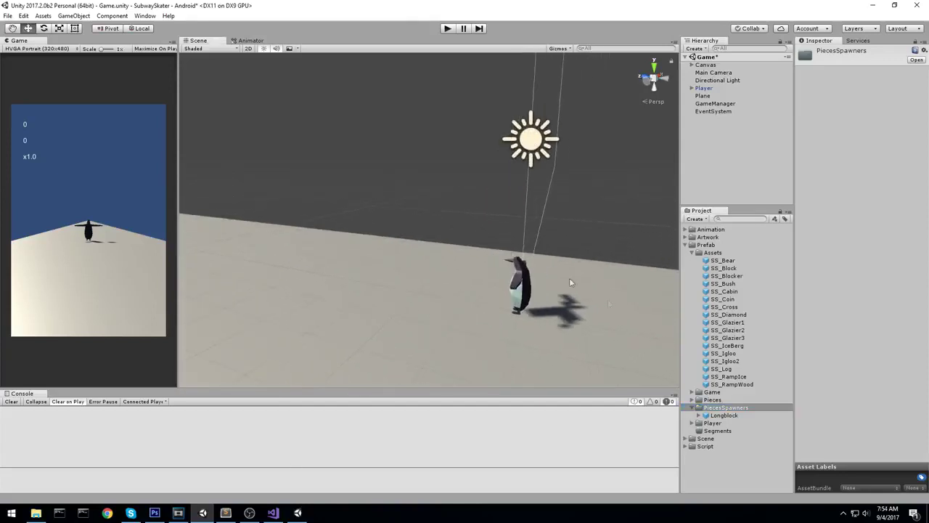
left_click(742, 411)
left_click(756, 472)
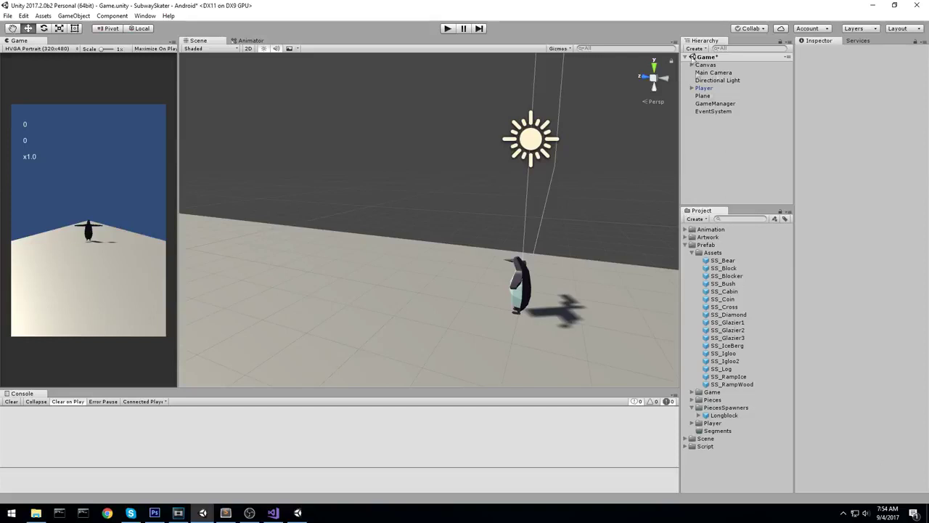
right_click(732, 142)
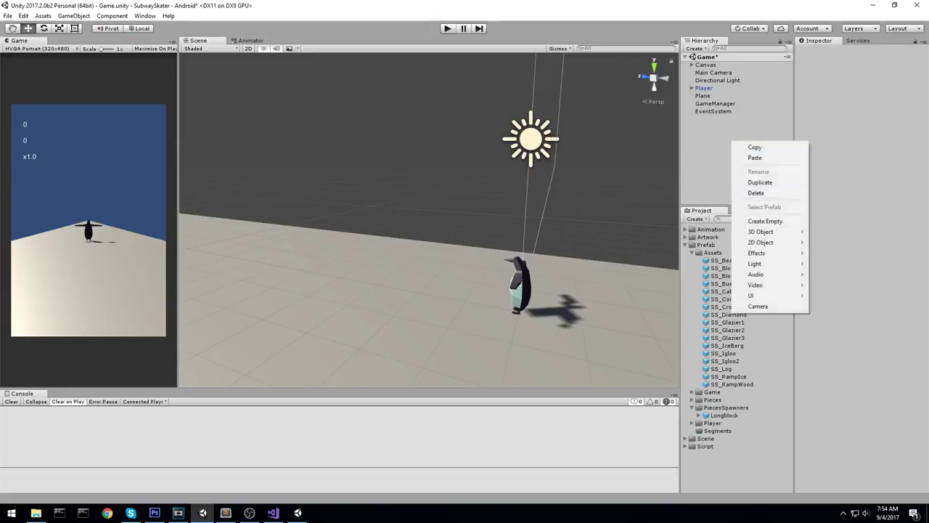
- Place an instance of the SS_RampIce prefab in the scene with its slope facing the player
left_click(729, 377)
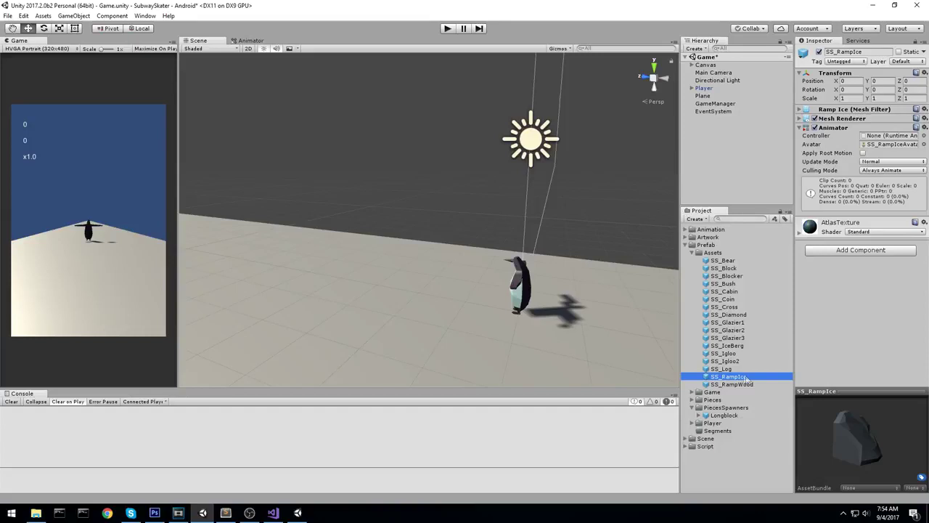
left_click_drag(746, 380, 672, 361)
middle_click_drag(586, 305, 556, 317)
scroll(556, 227, "up", 2)
middle_click_drag(556, 228, 553, 180)
scroll(577, 209, "up", 1)
left_click(739, 144)
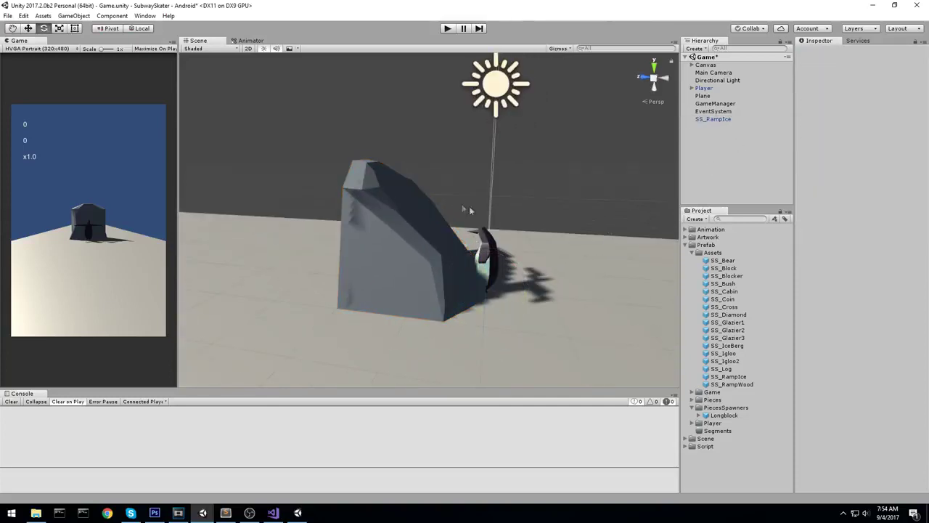
- Create an empty object named Ramp in the scene and set its position to 0, 0, 0
right_click(715, 138)
left_click(740, 211)
type("Ramp")
key("Return")
left_click(847, 81)
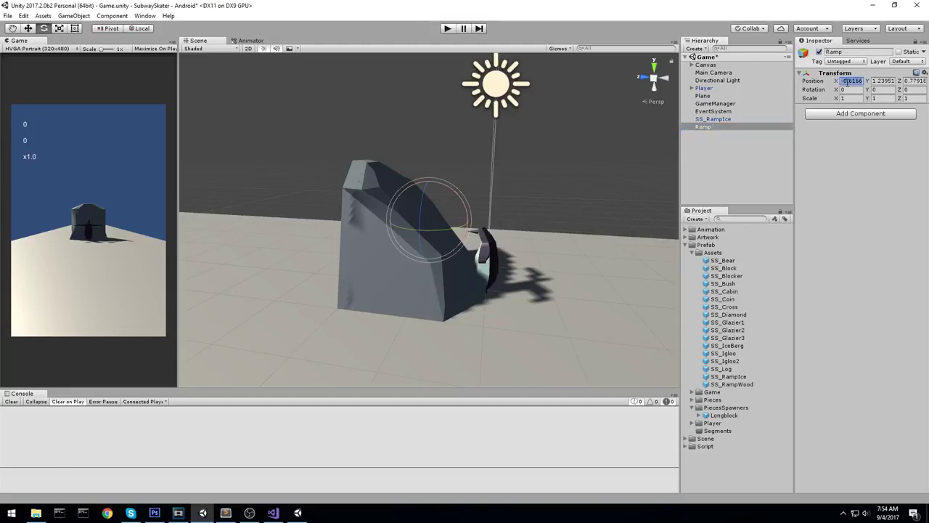
type("0")
key("Tab")
type("0")
key("Tab")
- Add a Piece Spawner component to the Ramp object with its type set to Ramp, and save the scene
left_click(860, 114)
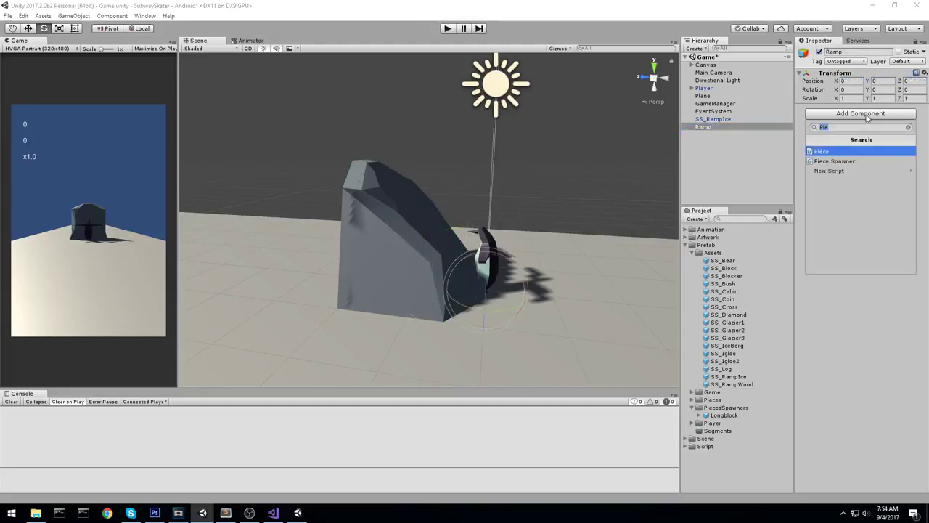
left_click(864, 149)
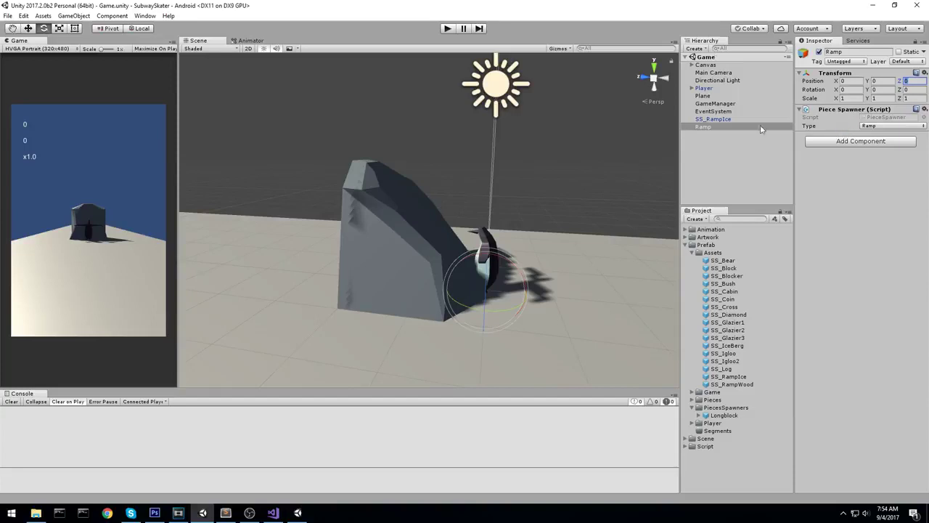
left_click(710, 155)
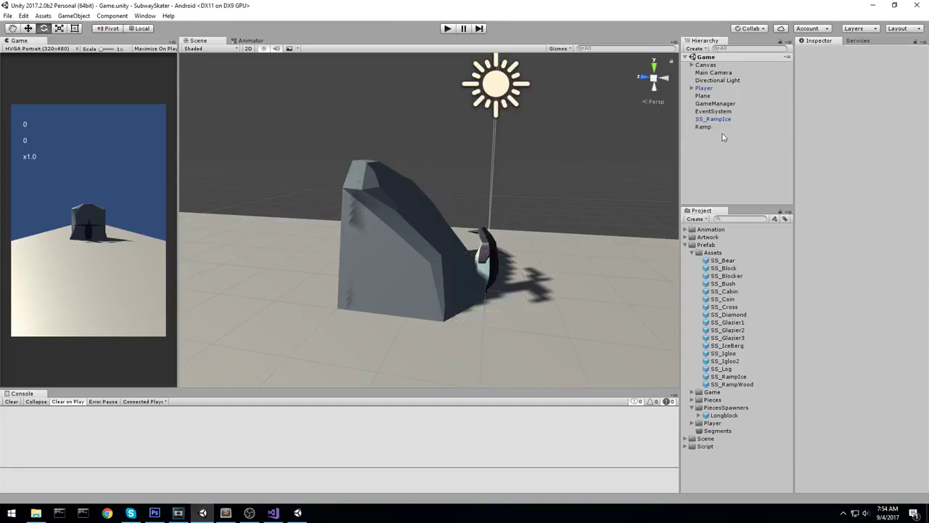
- Add a cube as a child of the Ramp object and move it forward to Z 1
right_click(708, 127)
mouse_move(758, 219)
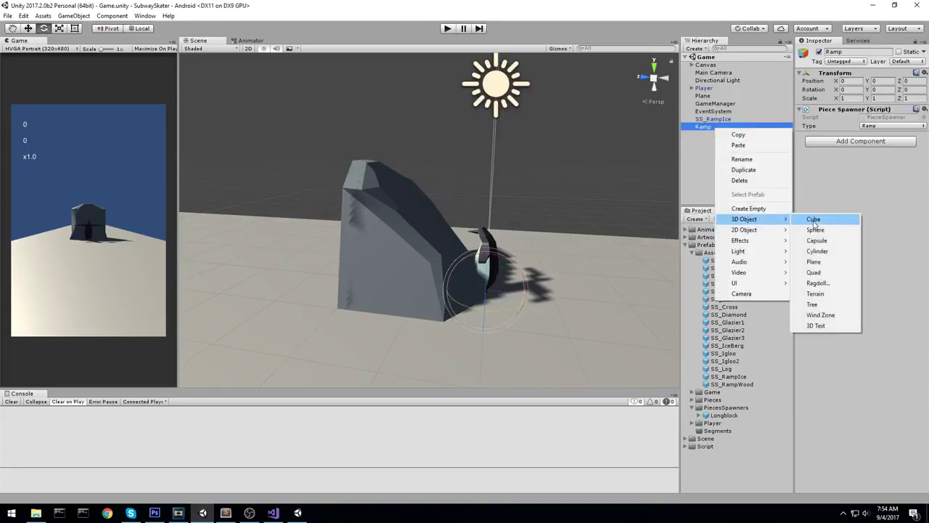
left_click(842, 220)
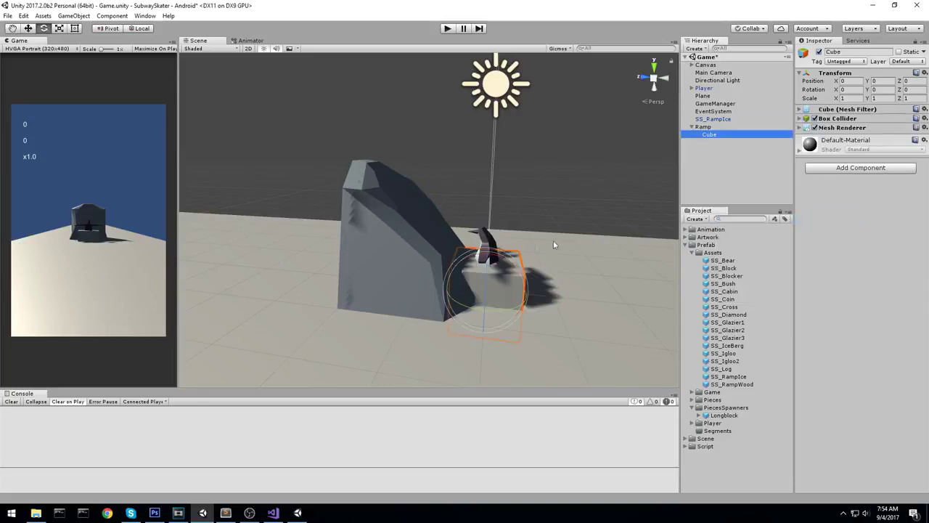
scroll(573, 249, "up", 3)
key("w")
middle_click_drag(522, 290, 530, 257)
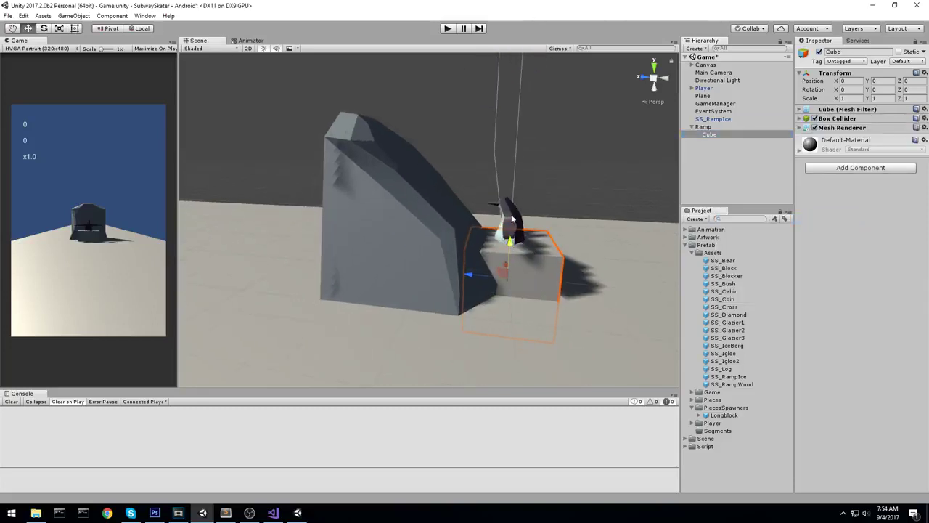
left_click_drag(475, 275, 358, 254, "ctrl")
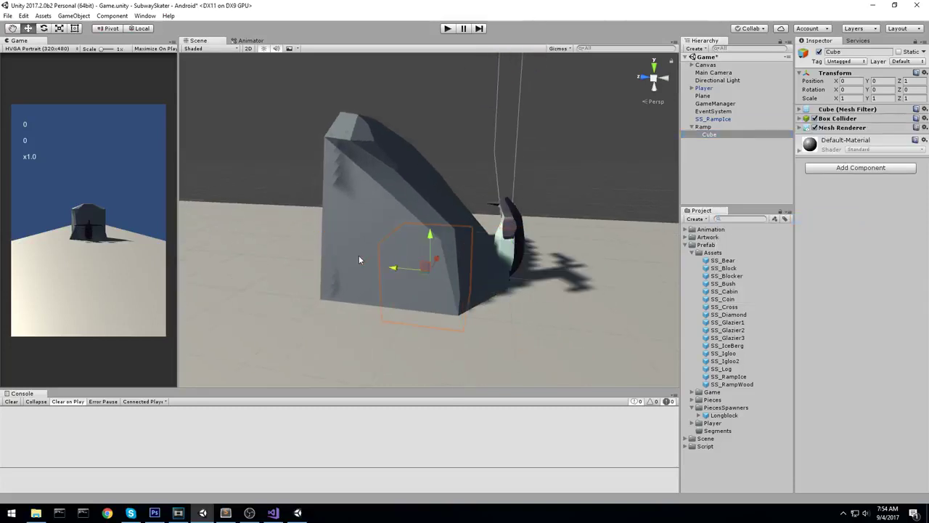
- Rotate the child cube 45 degrees around X to follow the ramp's slope
right_click_drag(414, 251, 441, 238)
middle_click_drag(441, 239, 477, 193)
left_click_drag(476, 194, 509, 190, "alt")
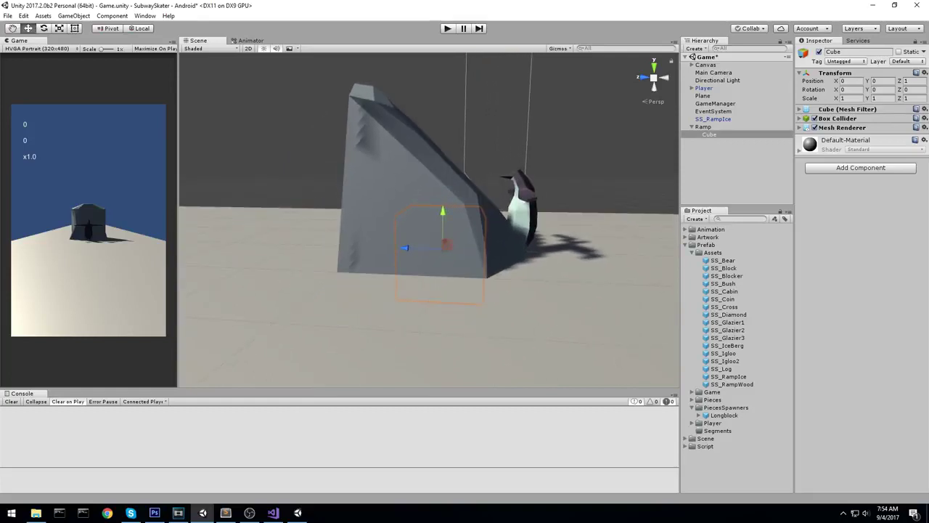
middle_click_drag(535, 244, 546, 256)
key("e")
left_click_drag(462, 224, 426, 197, "ctrl")
key("w")
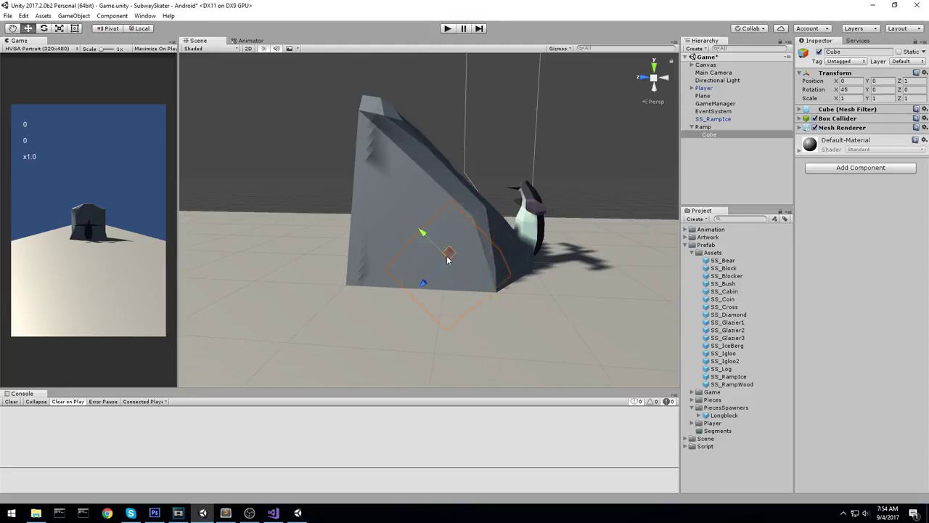
- Set the child cube's X scale to 2
left_click(849, 98)
type("2")
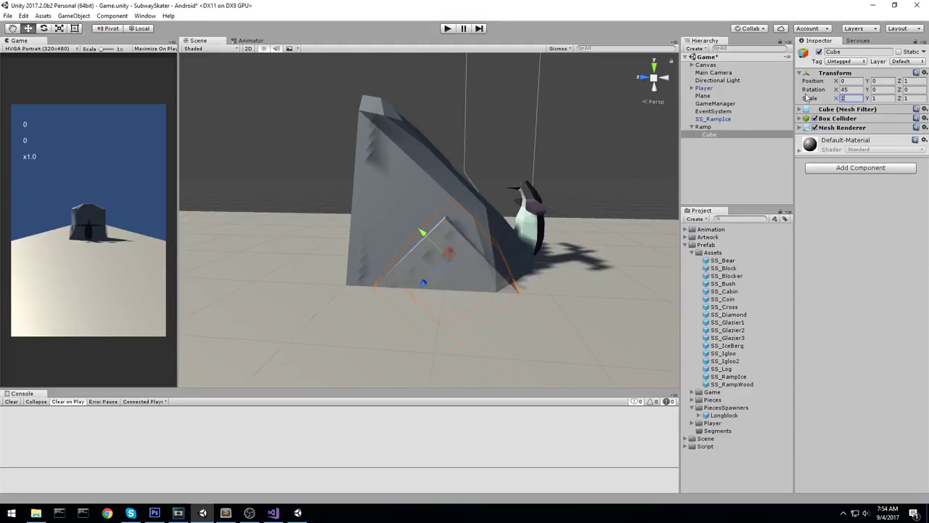
left_click(686, 113)
right_click_drag(557, 165, 371, 224)
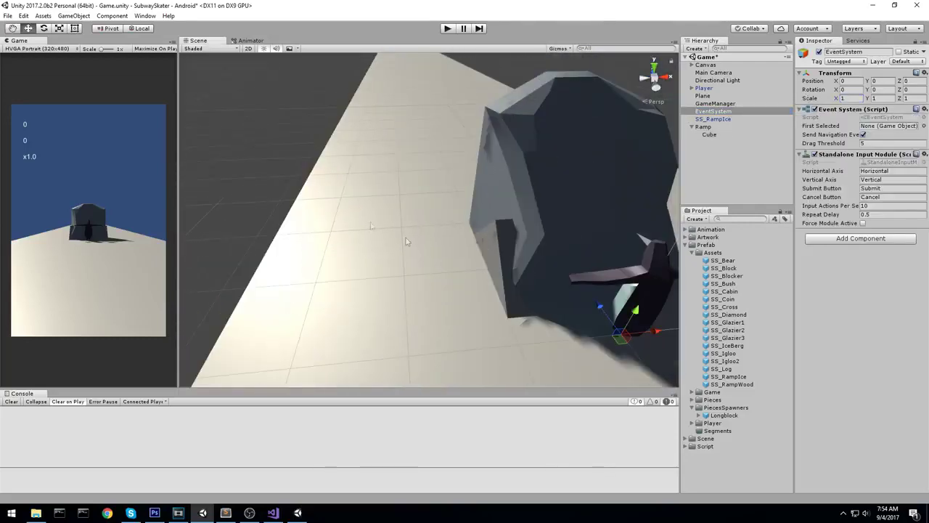
- Lengthen the child cube along the slope by setting its Y scale to 3
left_click(510, 239)
left_click_drag(510, 239, 669, 175, "alt")
left_click(886, 97)
type("2")
right_click_drag(508, 234, 624, 188)
right_click_drag(395, 194, 417, 182)
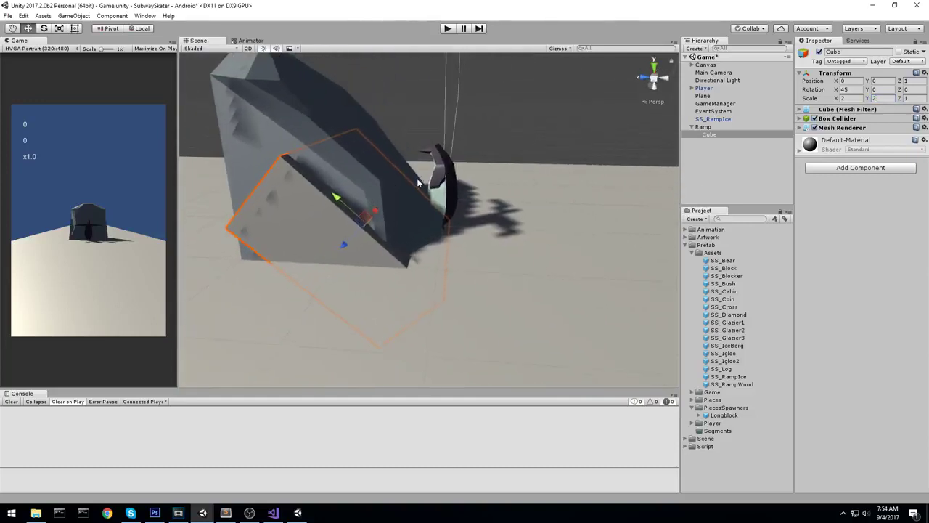
left_click_drag(418, 183, 411, 207, "alt")
left_click(875, 98)
type("3")
- Move the tilted cube up against the ice ramp's slope, to about Y 0.554 and Z 1.17
mouse_move(412, 207)
left_mouse_down()
mouse_move(417, 197)
mouse_move(412, 204)
left_mouse_up()
key("ctrl+z")
middle_click_drag(412, 206, 440, 183)
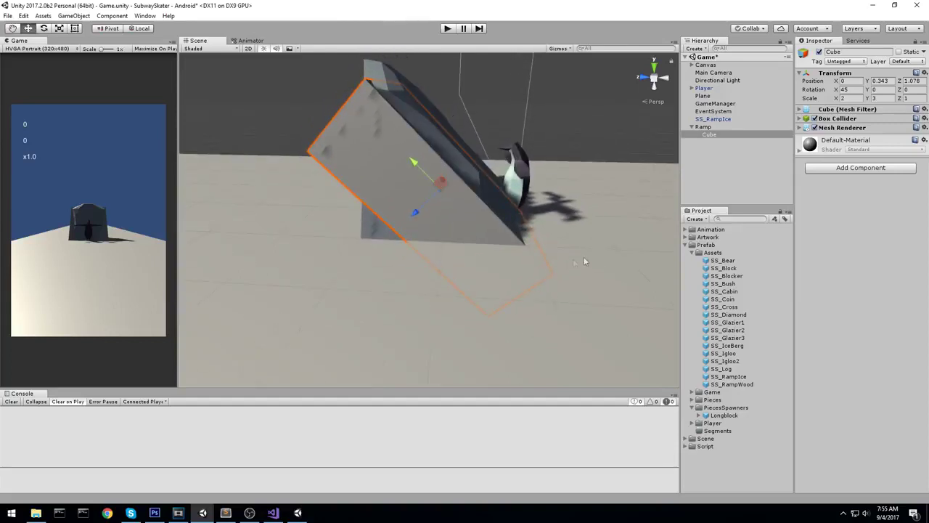
left_click_drag(438, 184, 431, 168)
middle_click_drag(397, 166, 476, 215)
right_click_drag(436, 187, 438, 211)
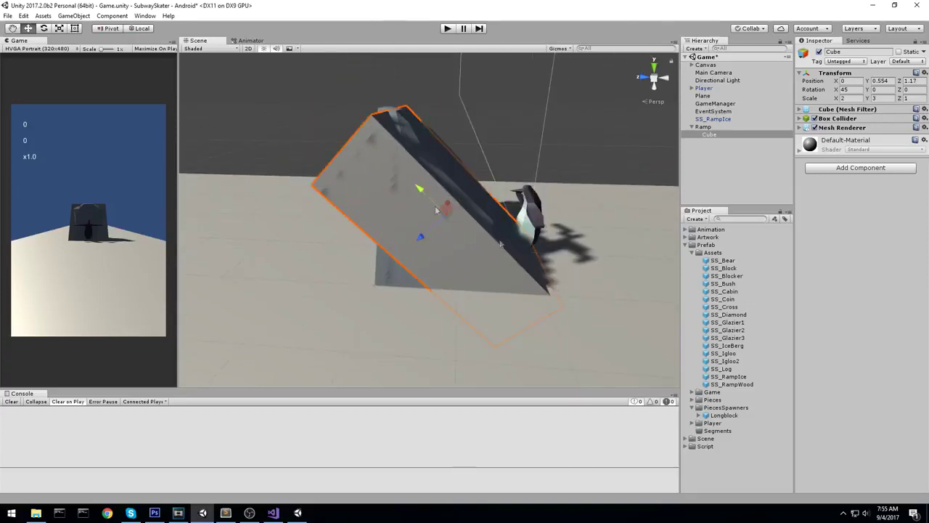
- Place a Longblock prefab instance behind the ramp at about Z 2.148 as an alignment reference
left_click_drag(724, 415, 715, 142)
left_click_drag(485, 250, 347, 244)
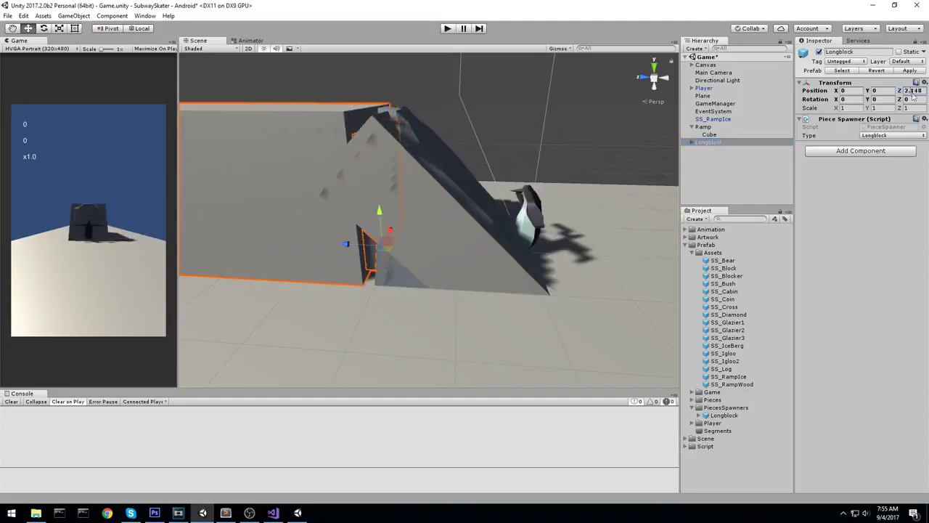
- Shift the tilted cube toward the Longblock's top edge, to about Y 0.587 and Z 1.288
left_click(442, 250)
middle_click_drag(443, 246, 473, 292)
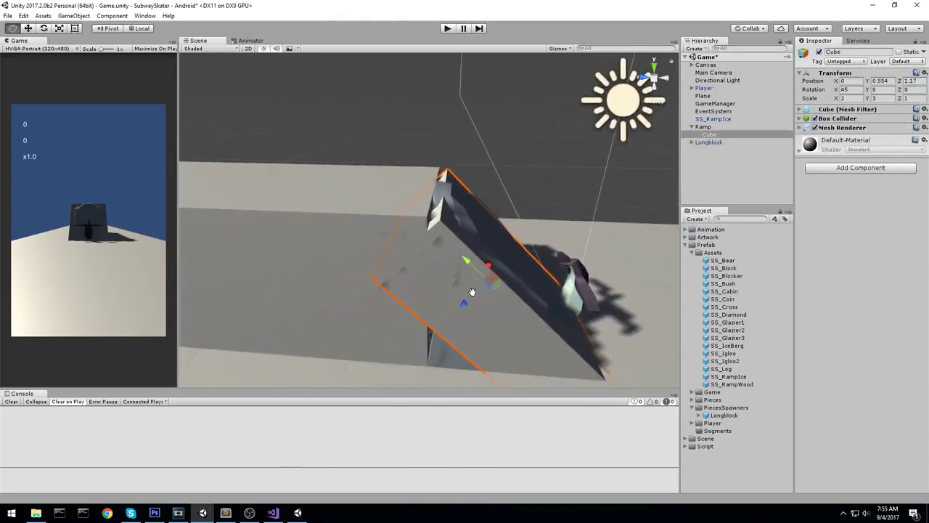
left_click_drag(498, 280, 487, 276)
middle_click_drag(562, 315, 485, 244)
scroll(487, 245, "up", 10)
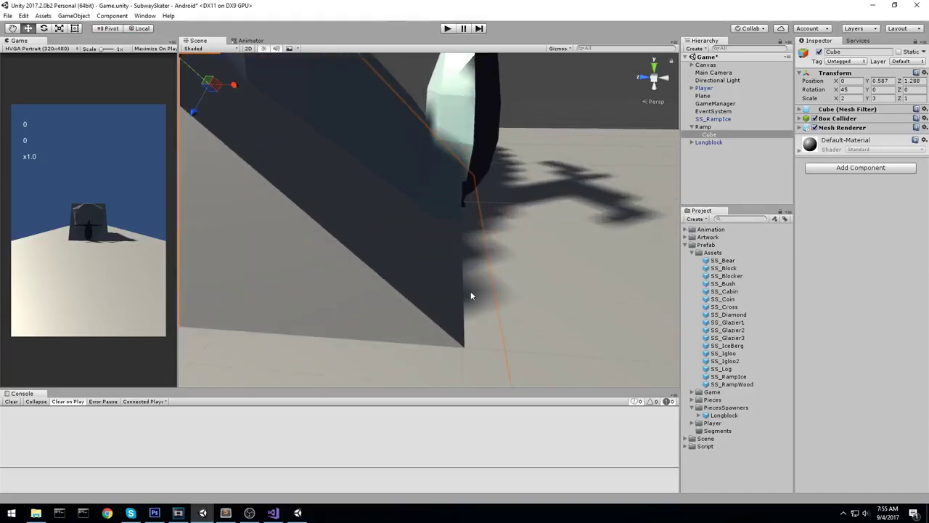
- Fine-tune the tilted cube's fit with the Longblock's top edge, to about Y 0.582 and Z 1.295
middle_click_drag(462, 334, 499, 304)
scroll(524, 285, "down", 8)
middle_click_drag(371, 198, 550, 289)
scroll(482, 217, "up", 4)
middle_click_drag(501, 202, 467, 248)
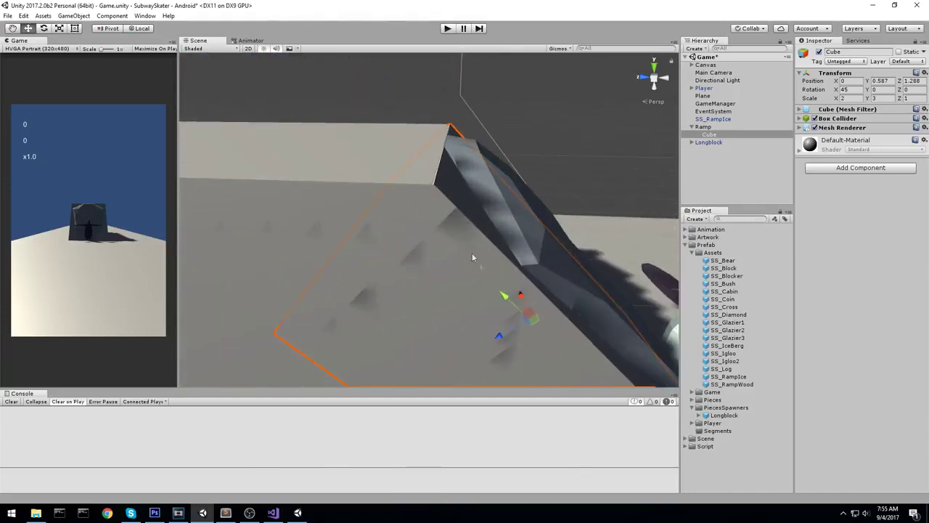
left_click_drag(530, 313, 531, 314)
mouse_move(530, 314)
middle_mouse_down()
mouse_move(559, 304)
mouse_move(462, 218)
mouse_move(474, 252)
mouse_move(539, 297)
mouse_move(541, 309)
middle_mouse_up()
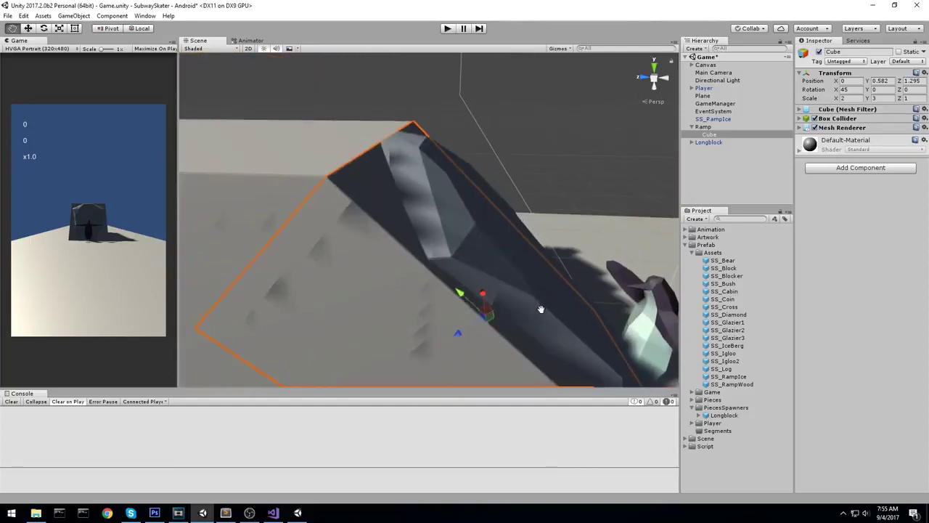
scroll(539, 290, "down", 3)
scroll(538, 289, "down", 3)
scroll(400, 255, "up", 2)
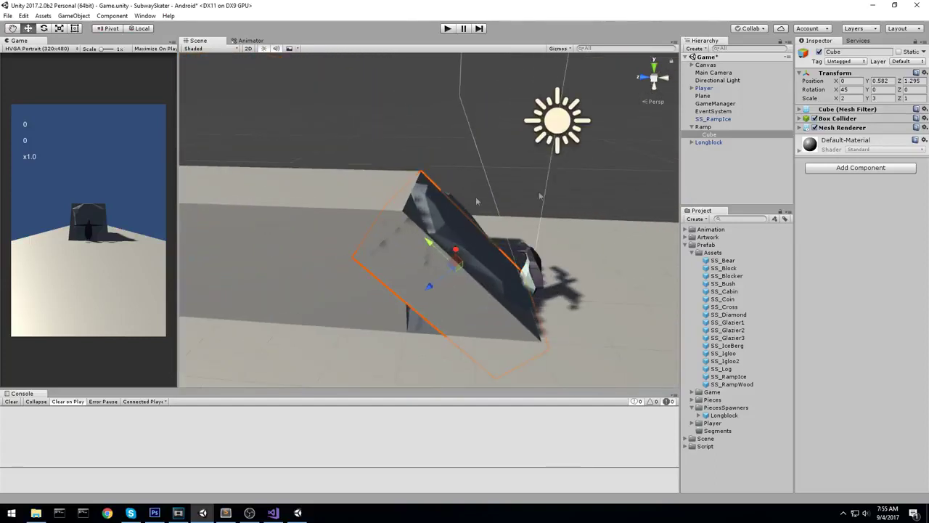
- Delete the SS_RampIce model from the scene, keeping the tilted cube
left_click(716, 119)
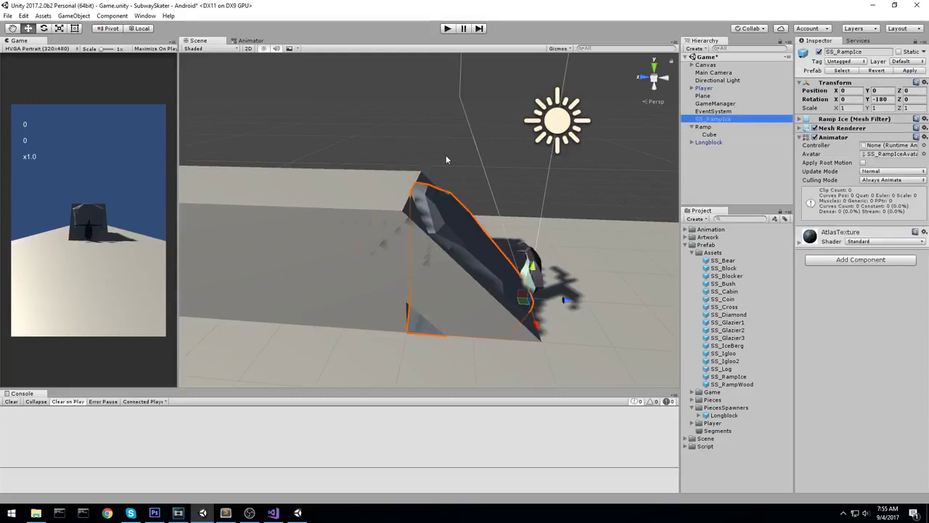
key("Delete")
right_click_drag(446, 181, 399, 217)
- Rename the Ramp object's child cube as Collider
left_click(398, 222)
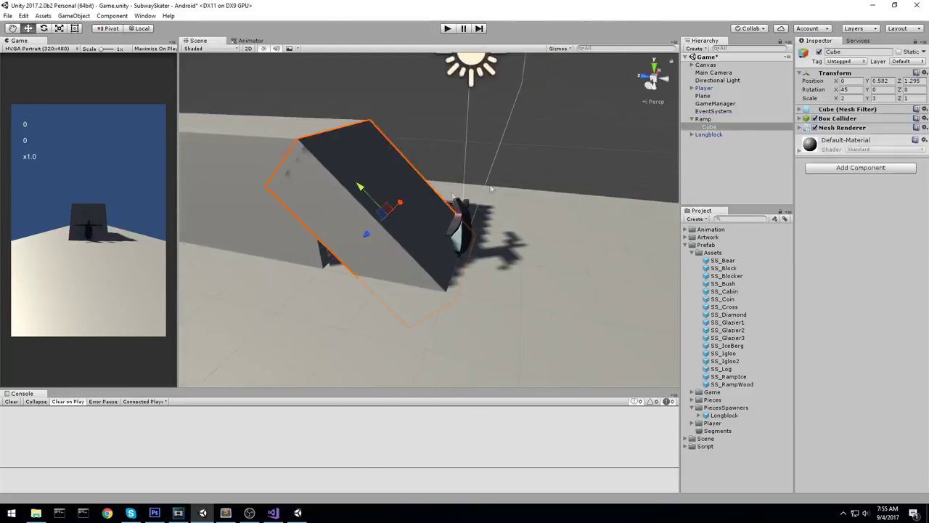
left_click(717, 130)
left_click(719, 128)
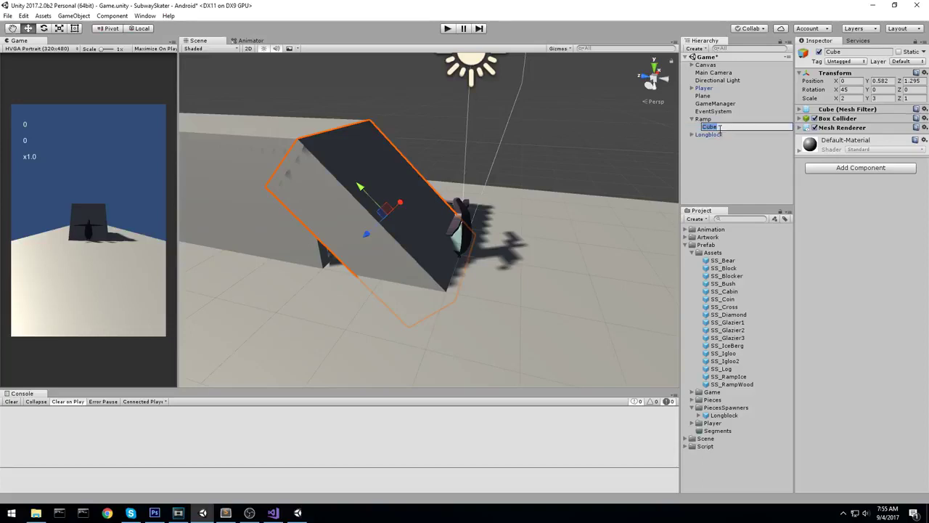
key("Return")
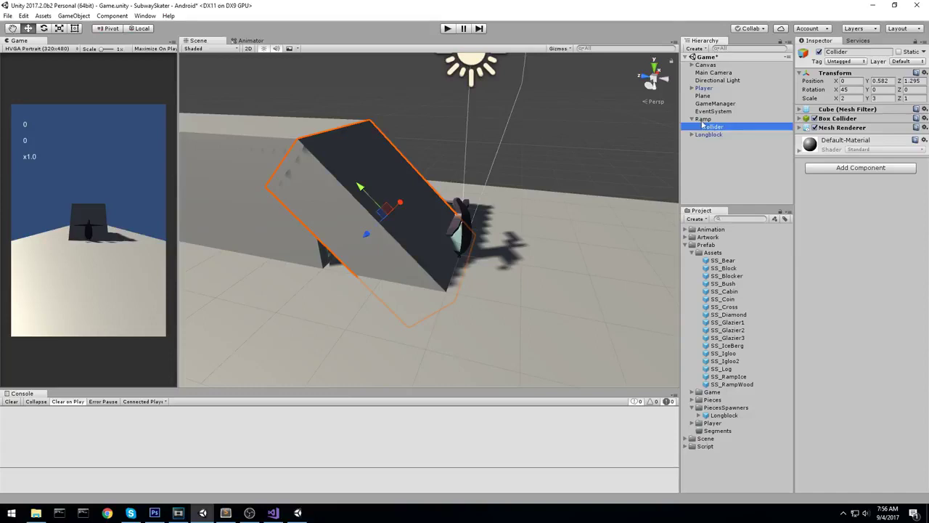
- Create a prefab from the Ramp object in the PiecesSpawners folder
key("Left")
key("Left")
left_click_drag(704, 122, 719, 410)
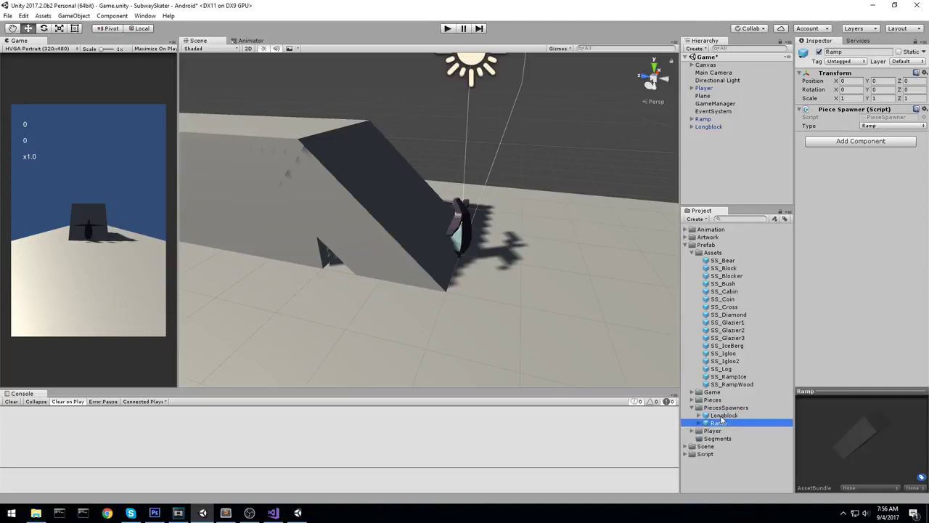
- Delete the Ramp and Longblock instances from the scene, keeping their prefabs
left_click(396, 161)
left_click(710, 119)
key("Delete")
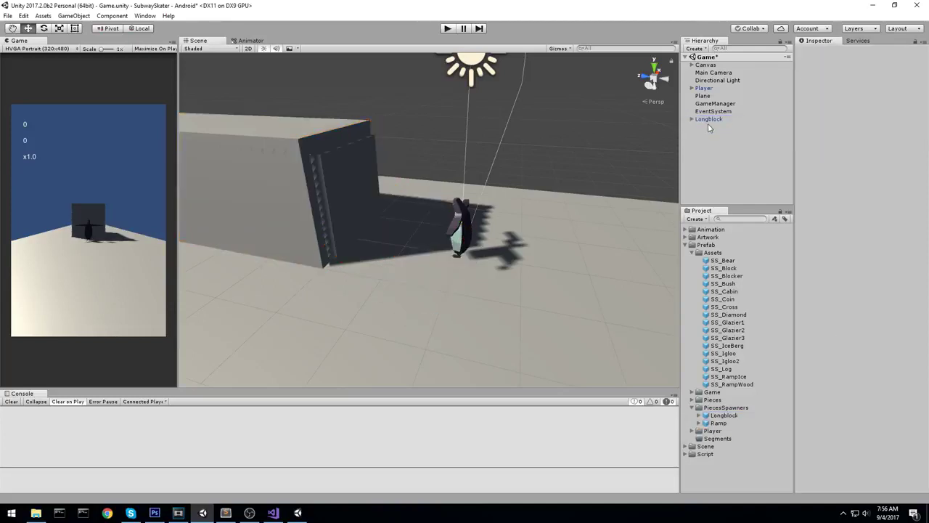
left_click(708, 120)
key("Delete")
- Place the Ramp and Longblock spawner prefabs in the scene, with the Longblock directly behind the ramp at Z 2
left_click_drag(754, 179, 754, 181)
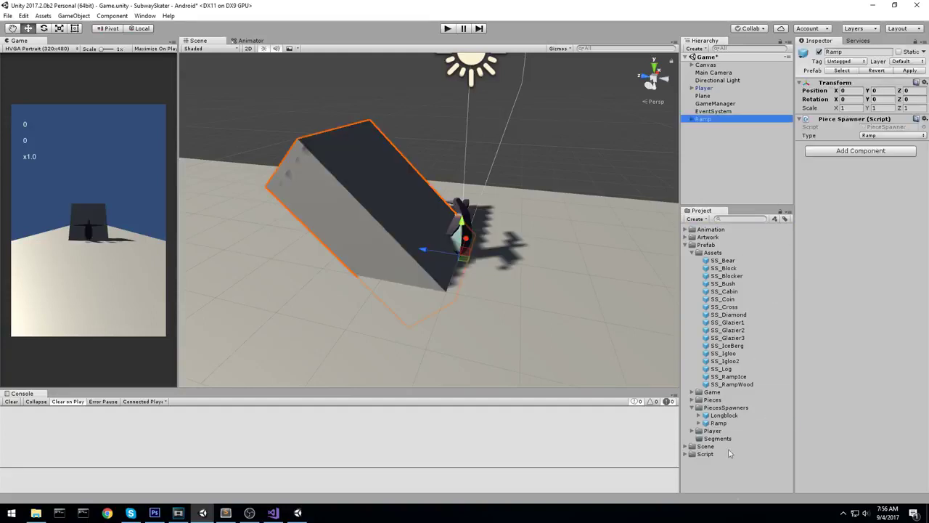
left_click_drag(724, 416, 324, 234)
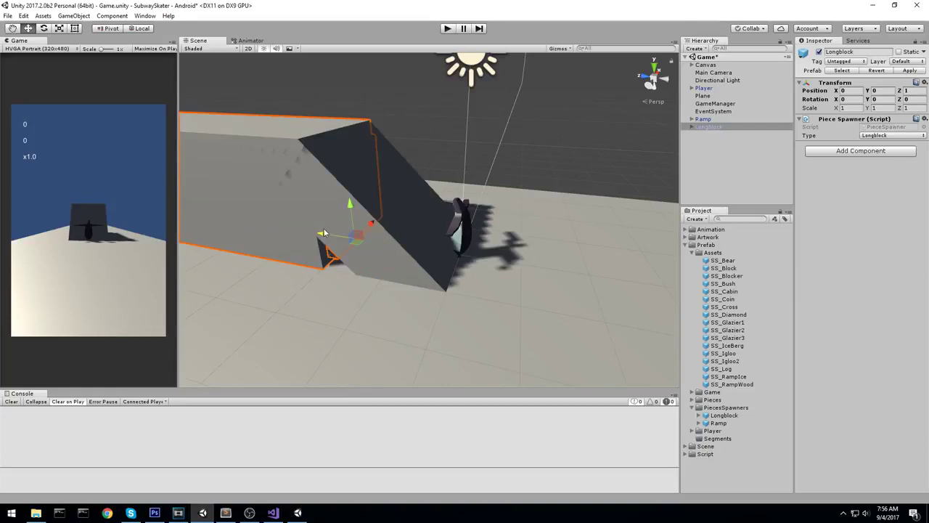
left_click(435, 249)
middle_click_drag(463, 247, 425, 255)
right_click_drag(425, 255, 375, 177)
middle_click_drag(375, 177, 361, 157)
right_click_drag(361, 157, 458, 219)
left_click_drag(458, 218, 568, 241, "alt")
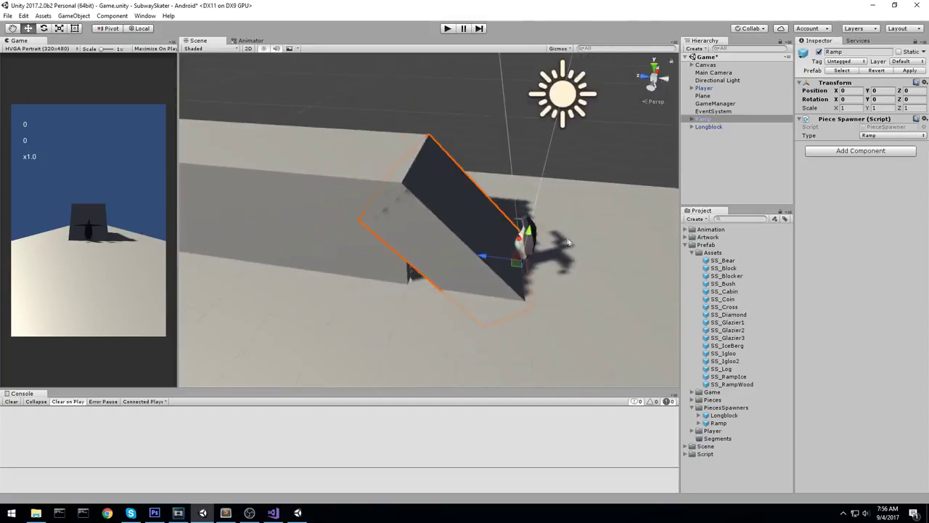
- Move the Ramp and Longblock together farther ahead of the player along the track
left_click_drag(475, 227, 448, 189, "alt")
left_click(506, 240, "shift")
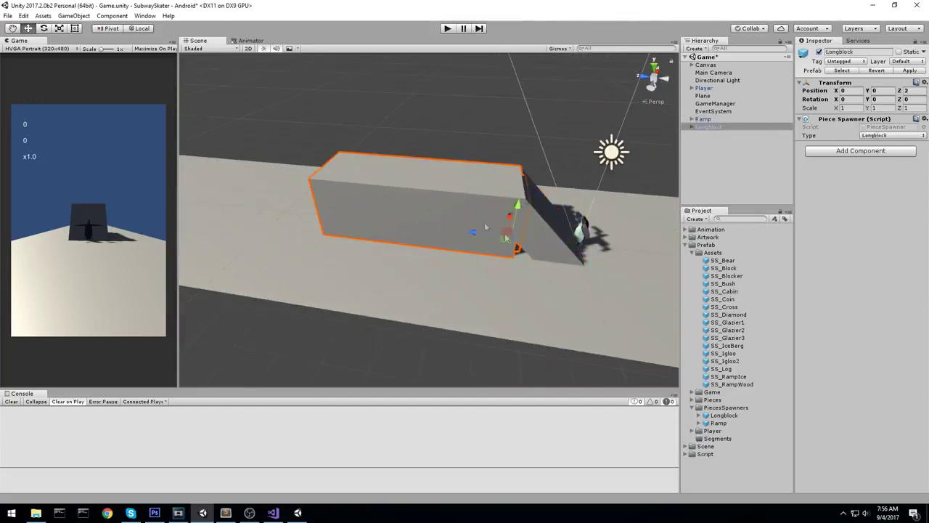
left_click_drag(506, 240, 331, 222)
- Run the game and examine up close how the player character meets the foot of the ramp
left_click(447, 28)
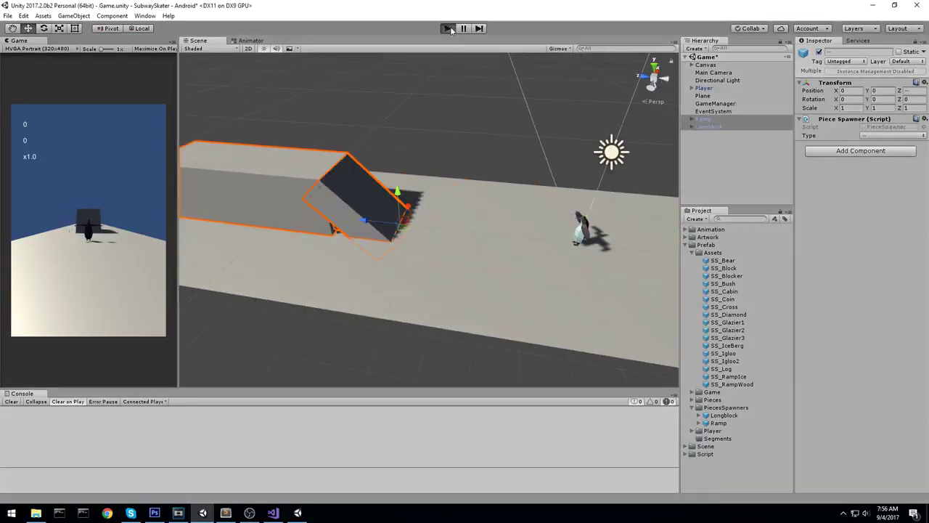
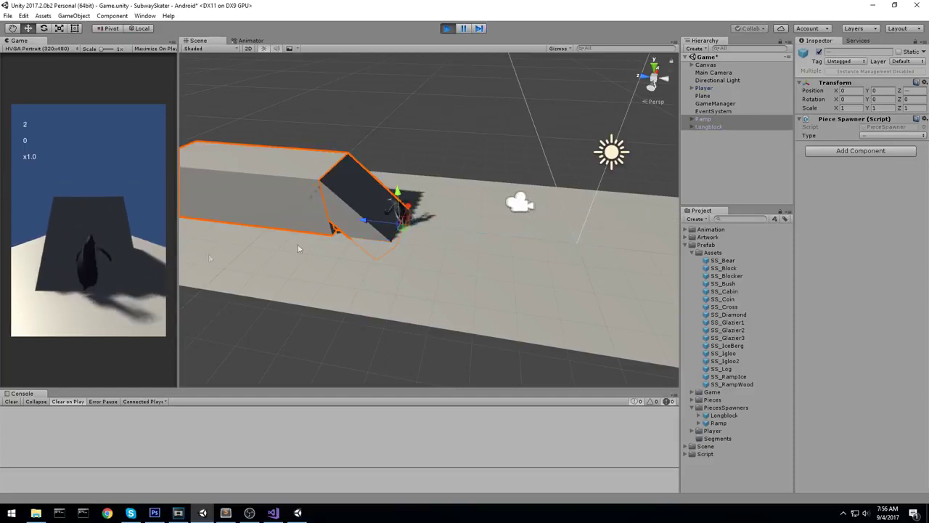
left_click_drag(298, 247, 311, 230, "alt")
middle_click_drag(311, 231, 431, 215)
scroll(427, 175, "up", 4)
scroll(430, 175, "up", 3)
scroll(431, 215, "up", 5)
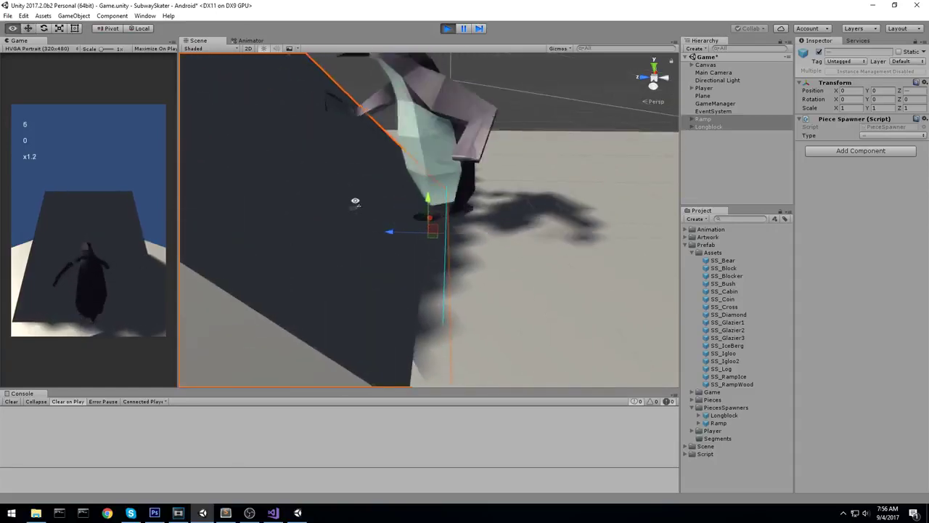
left_click(434, 148)
scroll(432, 213, "down", 2)
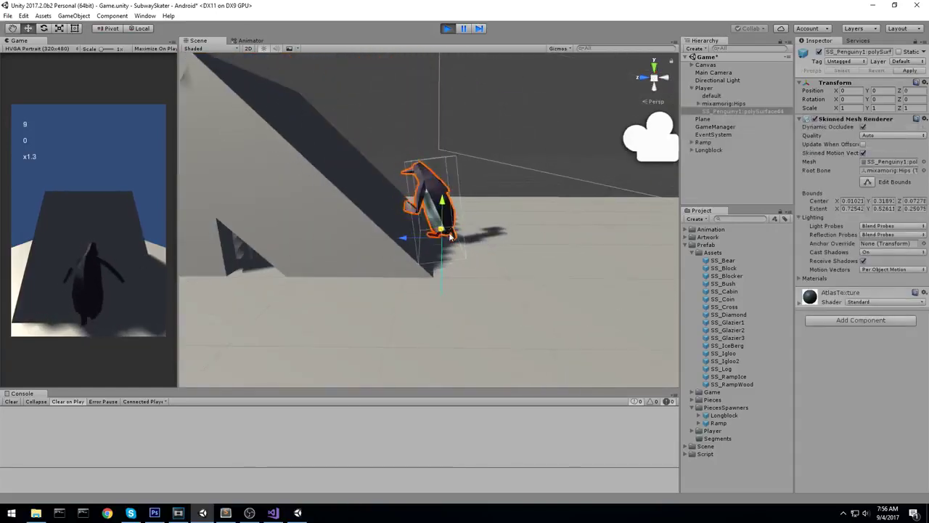
- Try a Slope Limit of 50 on the Player's Character Controller while the game runs, and stop the game
left_click(705, 88)
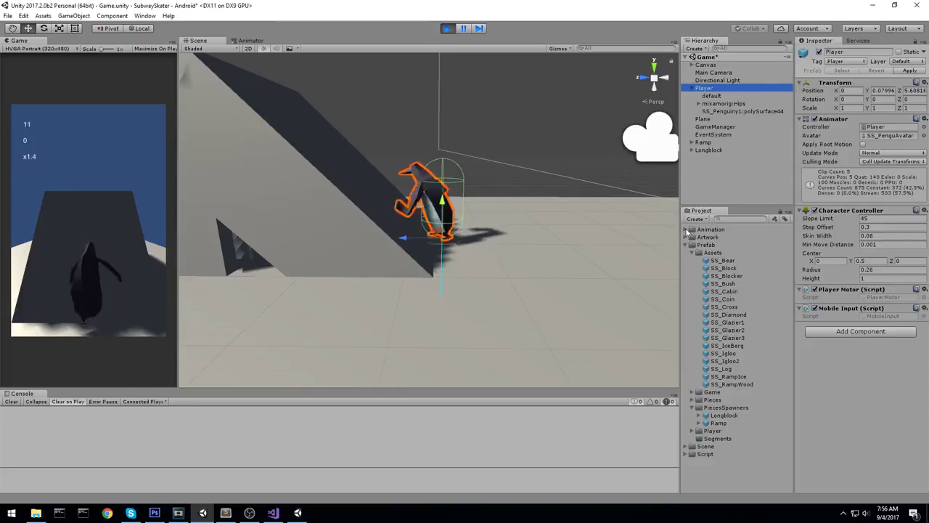
left_click_drag(878, 219, 775, 220)
type("50")
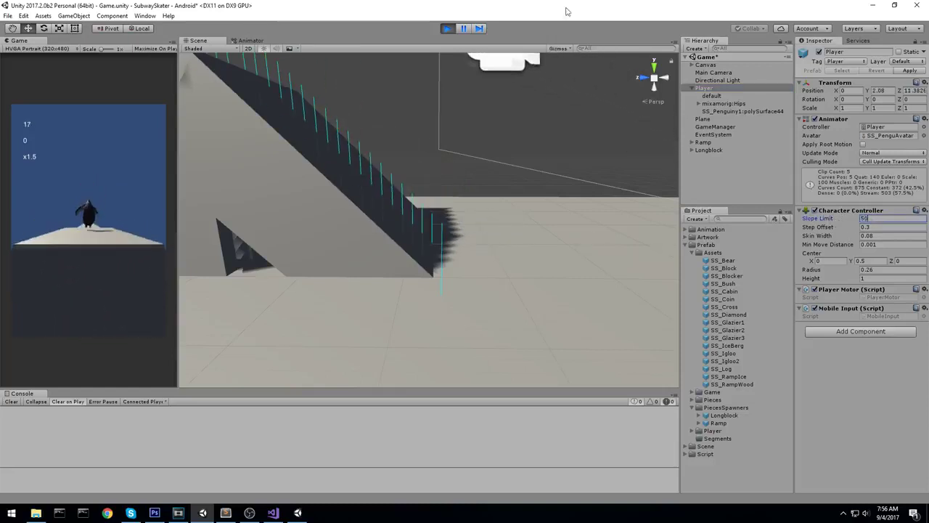
key("ctrl+p")
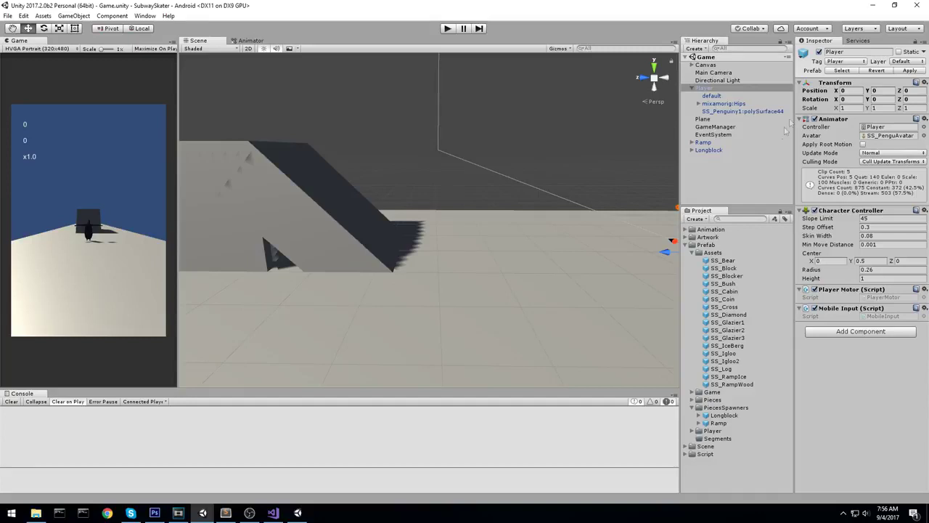
- Set the Player's Character Controller Slope Limit to 50 outside play mode and play-test the run over the ramp and long block
left_click_drag(890, 220, 803, 219)
type("50")
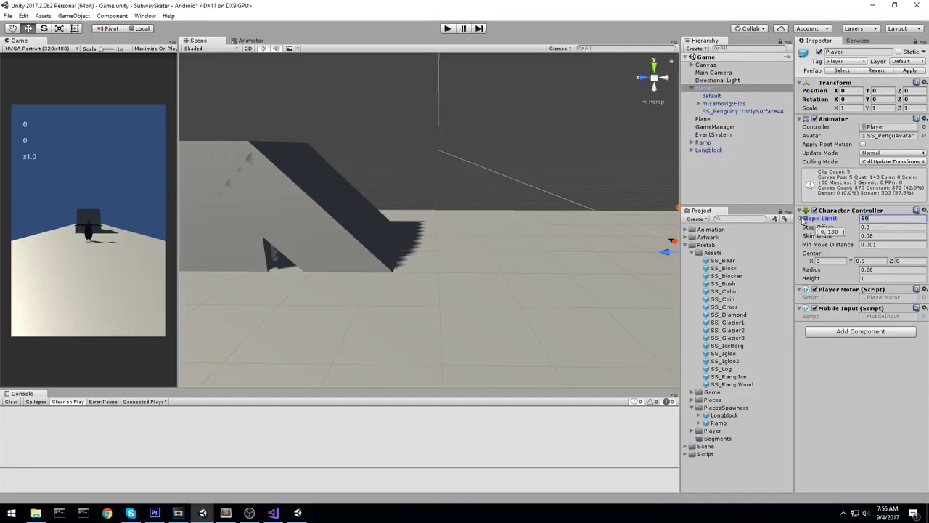
left_click(447, 29)
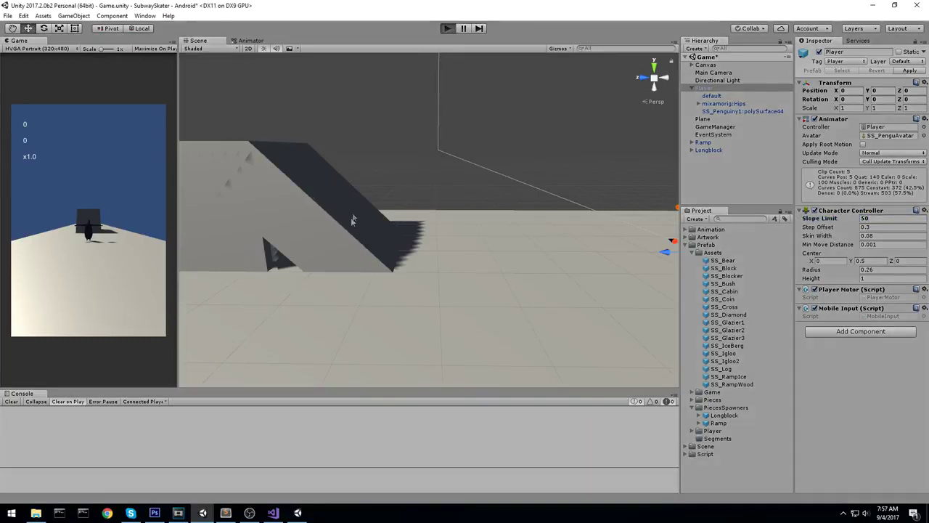
left_click(125, 148)
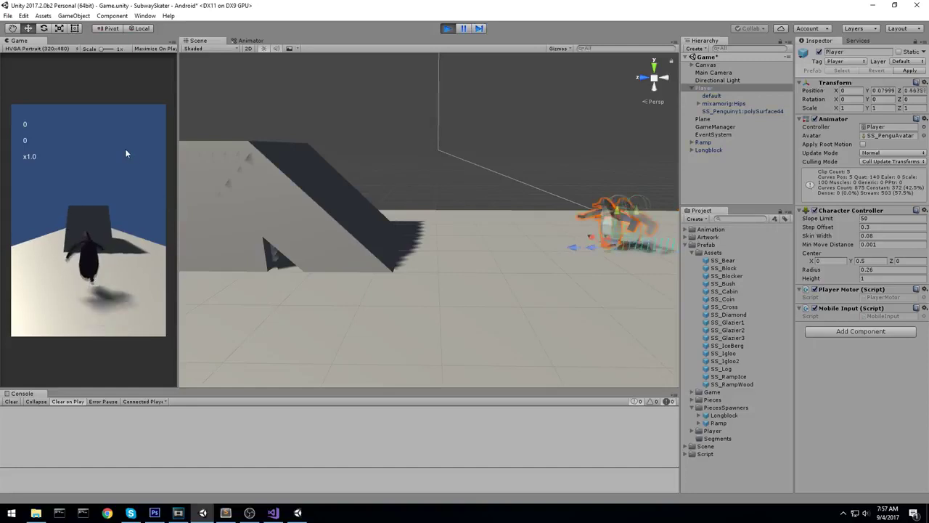
middle_click_drag(294, 214, 456, 264)
scroll(512, 275, "down", 5)
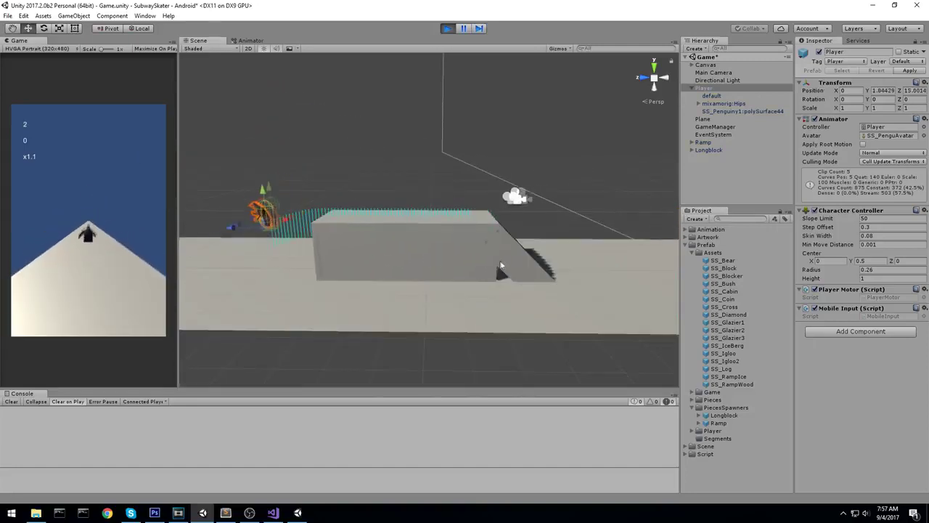
left_click(448, 28)
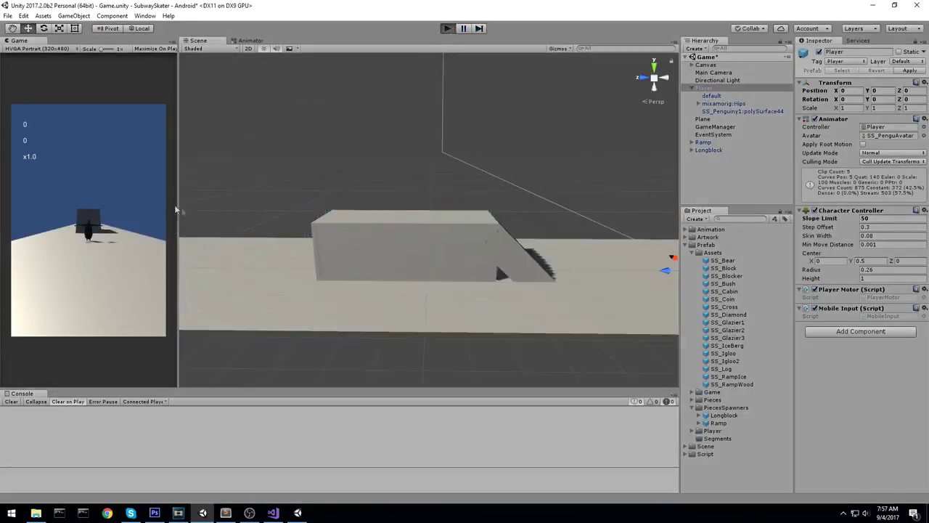
key("ctrl+p")
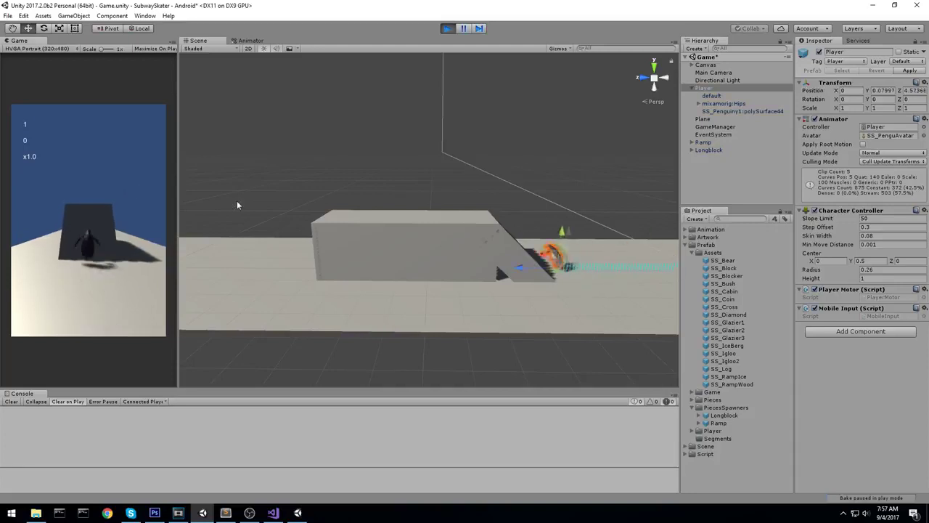
left_click(448, 28)
- Delete the Longblock and Ramp test instances from the scene
scroll(481, 222, "up", 5)
middle_click_drag(453, 226, 293, 238)
left_click(295, 247)
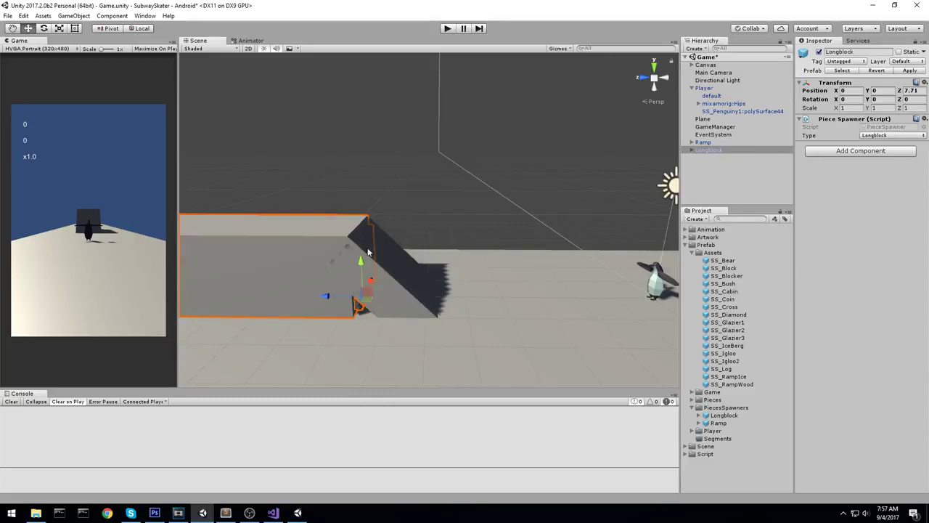
key("Delete")
left_click(387, 272)
key("Delete")
middle_click_drag(429, 238, 392, 239)
right_click_drag(472, 255, 448, 266)
middle_click_drag(448, 266, 432, 260)
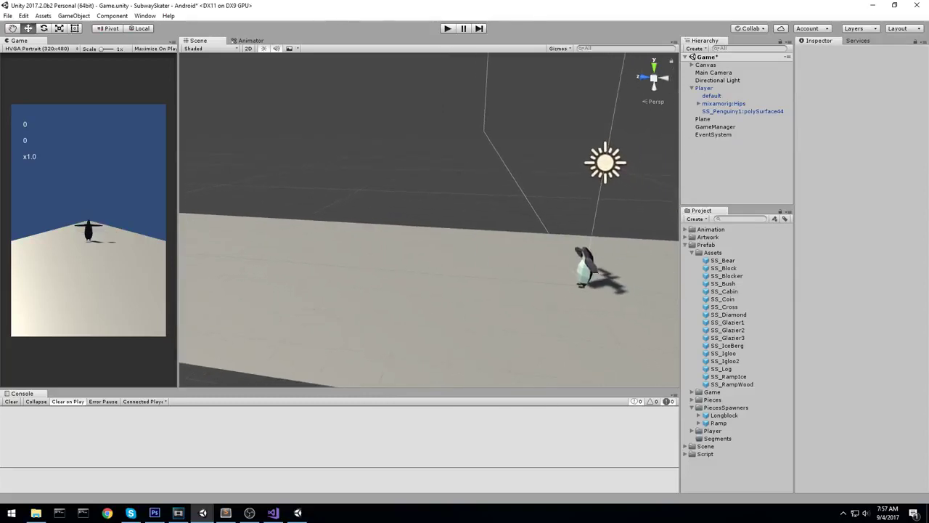
middle_click_drag(637, 335, 633, 325)
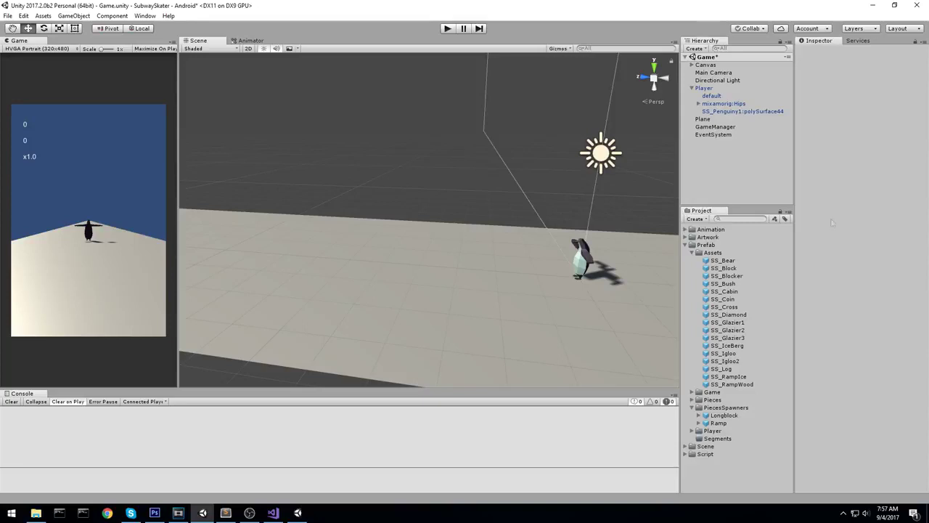
- Create an empty game object named Slide at the root of the scene hierarchy
left_click(692, 88)
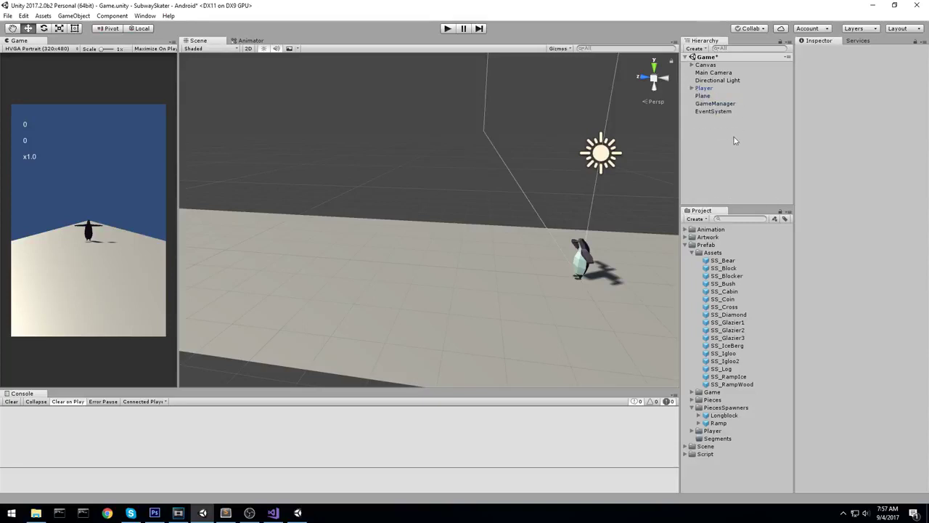
right_click(742, 141)
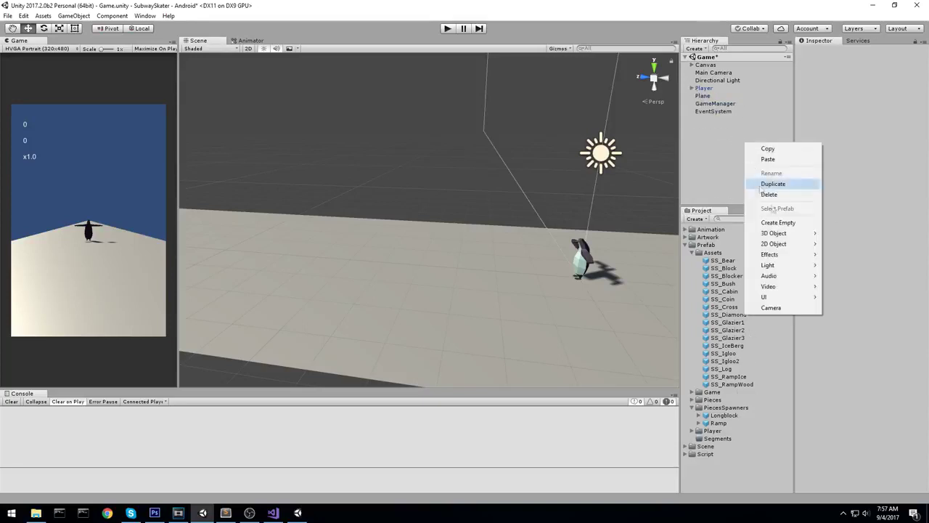
left_click(769, 221)
key("F2")
type("Slide")
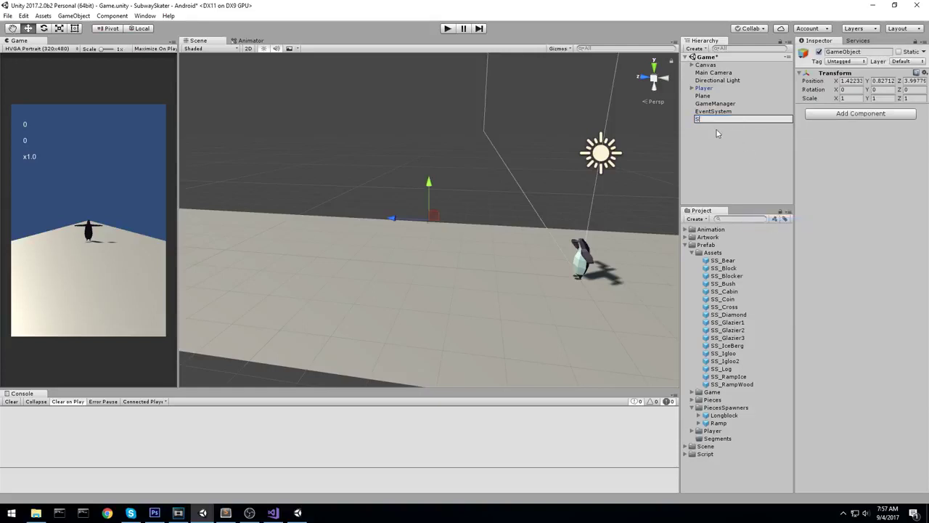
key("Return")
- Set the Slide object's position to 0, 0, 0
left_click(844, 81)
type("0")
key("Tab")
type("0")
key("Tab")
type("0")
- Add the Piece Spawner script to the Slide object and set its Type to Slide
left_click(847, 116)
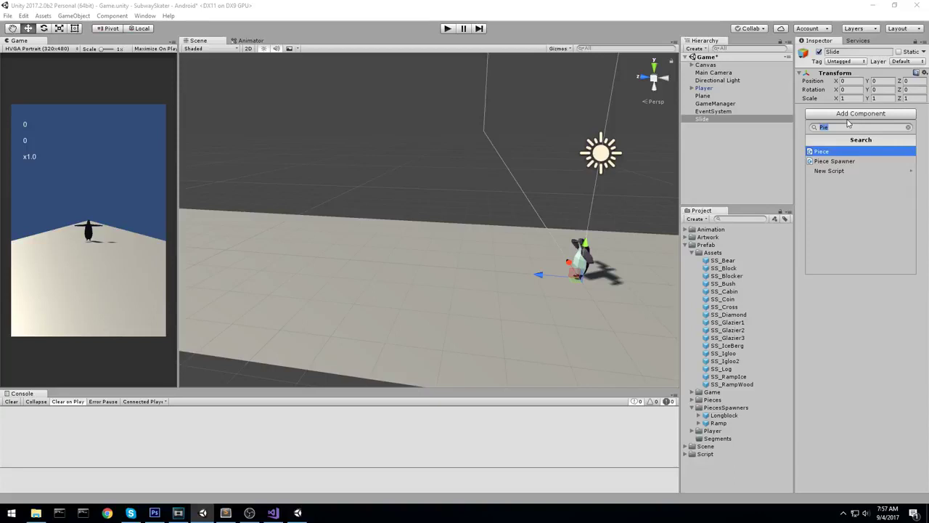
key("Return")
left_click(867, 126)
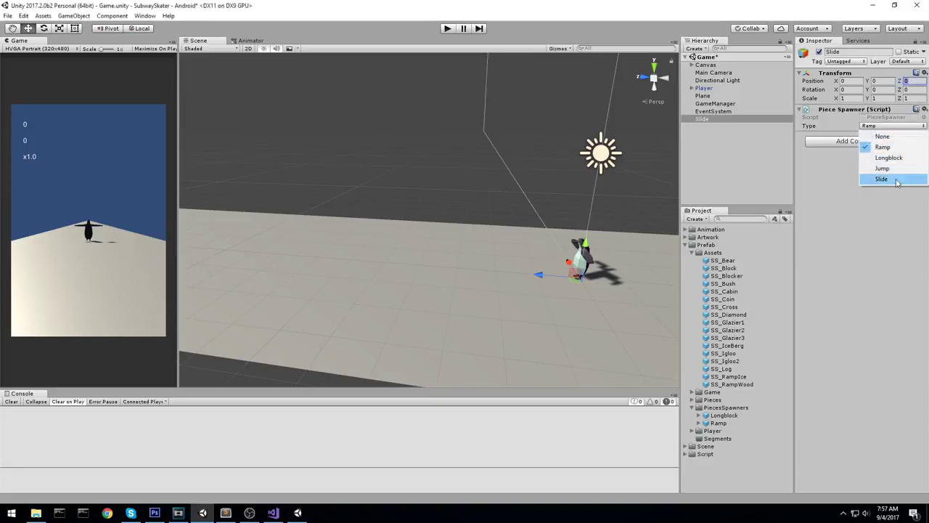
left_click(881, 179)
- Place the SS_Blocker prefab in the scene as a size reference and scale it to 0.5 on all three axes
middle_click_drag(533, 252, 388, 211)
scroll(454, 231, "up", 4)
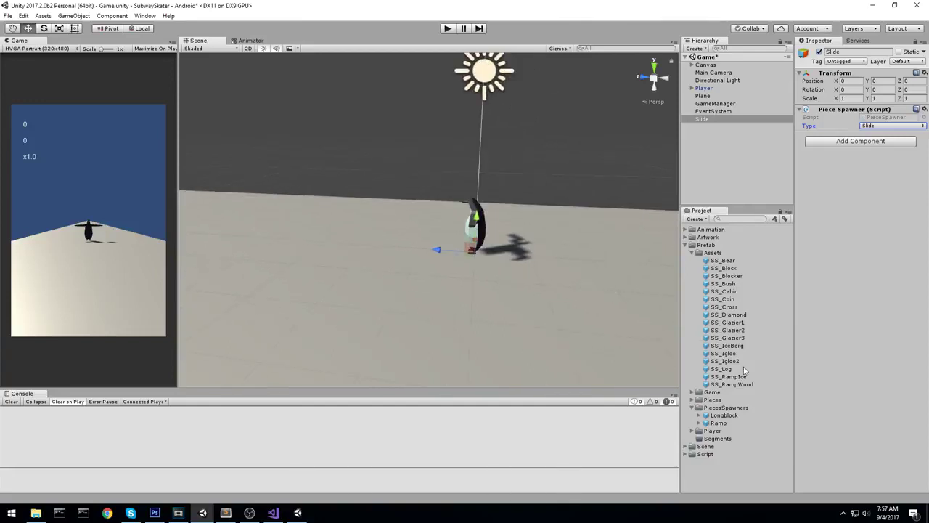
left_click_drag(731, 276, 717, 126)
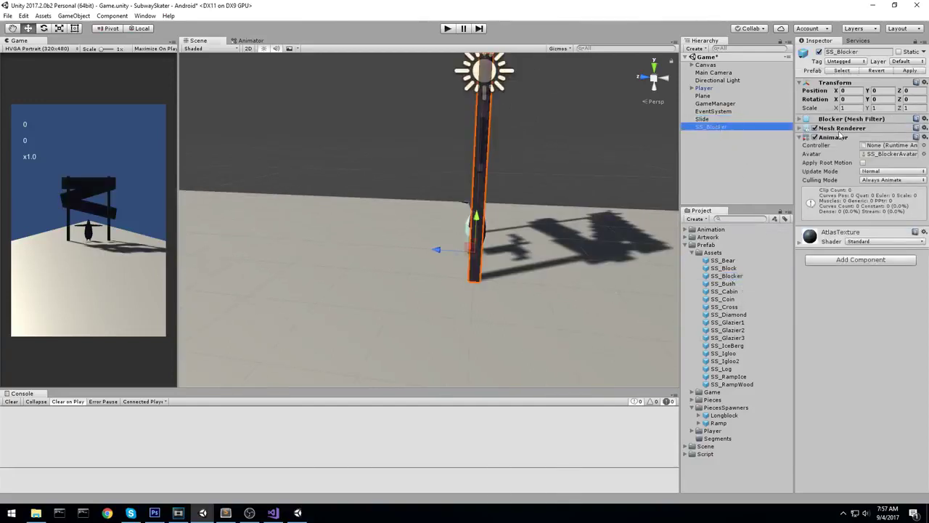
left_click(849, 107)
type("0.5")
key("Tab")
type("0.5")
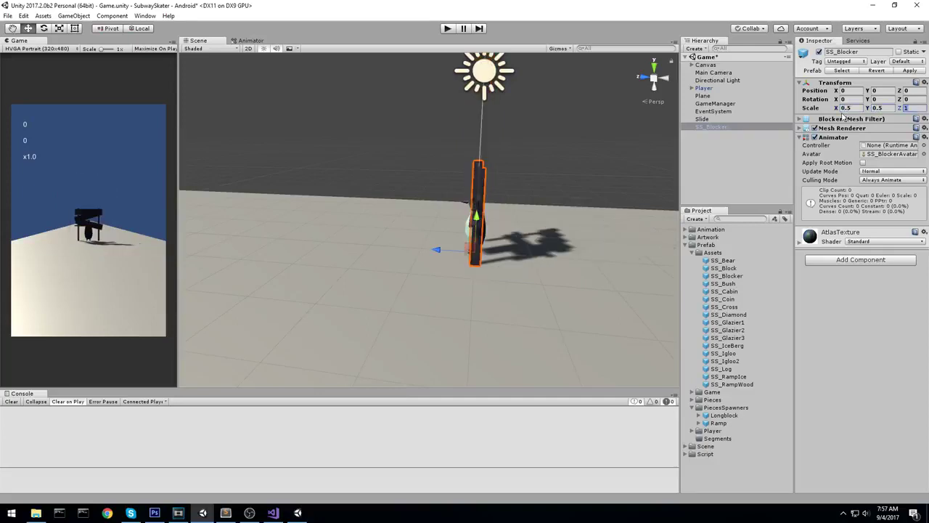
key("Tab")
type("0.5")
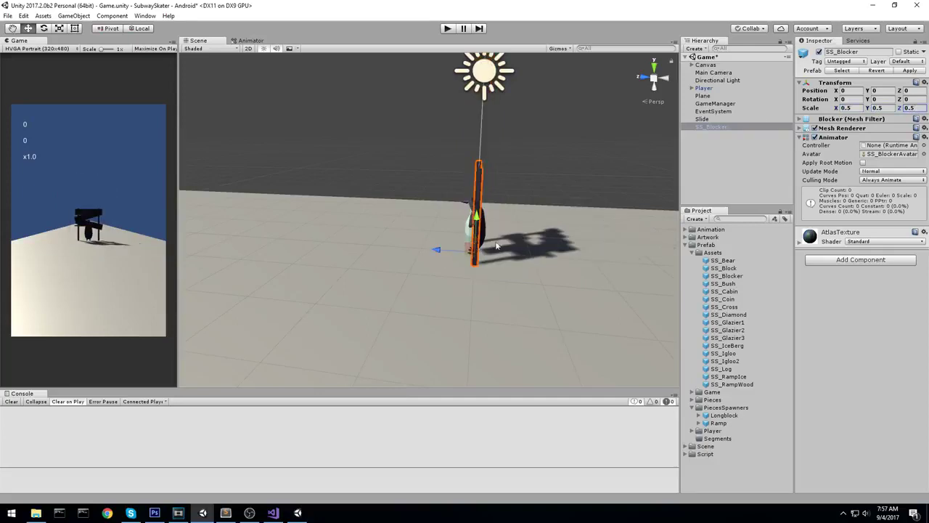
left_click_drag(498, 245, 419, 243, "alt")
- Add a Cube as a child of the Slide object
left_click(698, 121)
scroll(544, 185, "up", 3)
left_click_drag(545, 185, 406, 187, "alt")
middle_click_drag(406, 188, 501, 197)
right_click_drag(595, 208, 533, 206)
middle_click_drag(533, 206, 377, 207)
right_click_drag(520, 220, 474, 204)
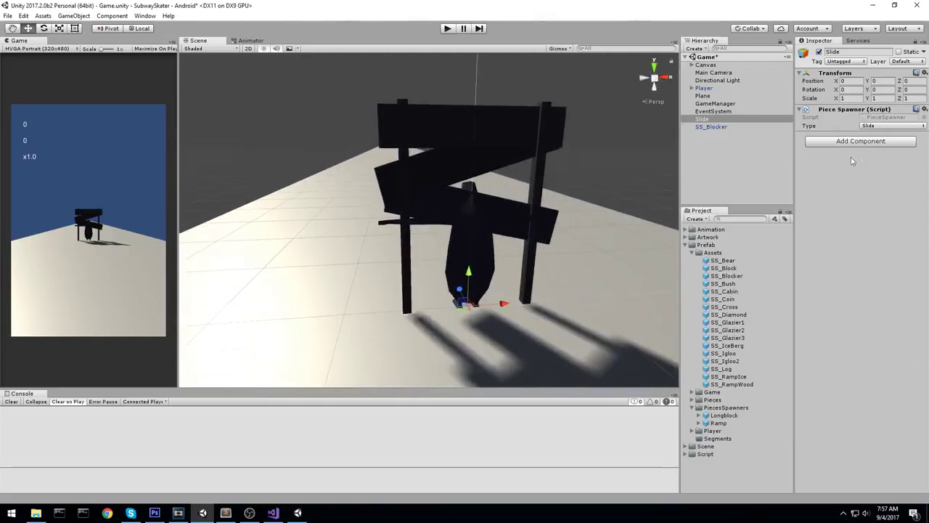
right_click(709, 122)
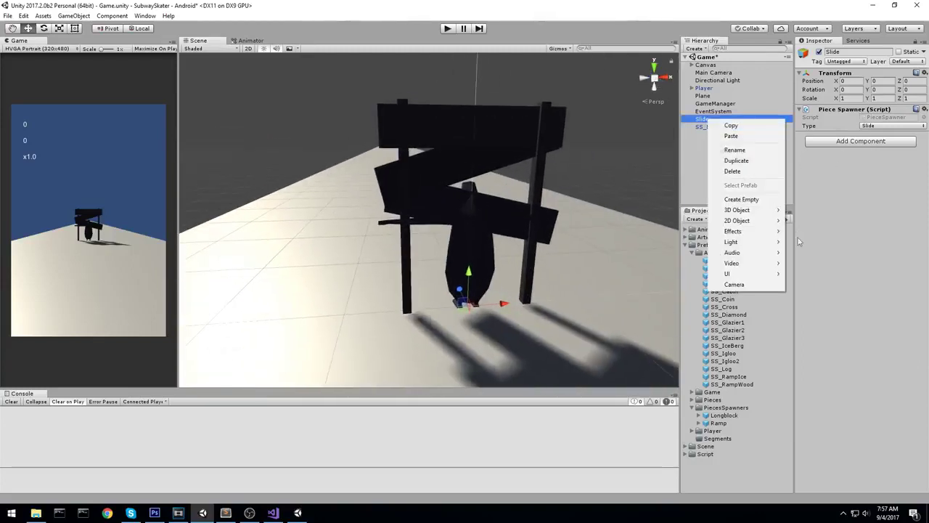
mouse_move(726, 207)
left_click(810, 208)
- Thin the Slide's child cube to a Z scale of 0.25
left_click_drag(439, 259, 570, 274, "alt")
middle_click_drag(570, 275, 437, 276)
left_click_drag(437, 276, 516, 278, "alt")
middle_click_drag(516, 278, 569, 279)
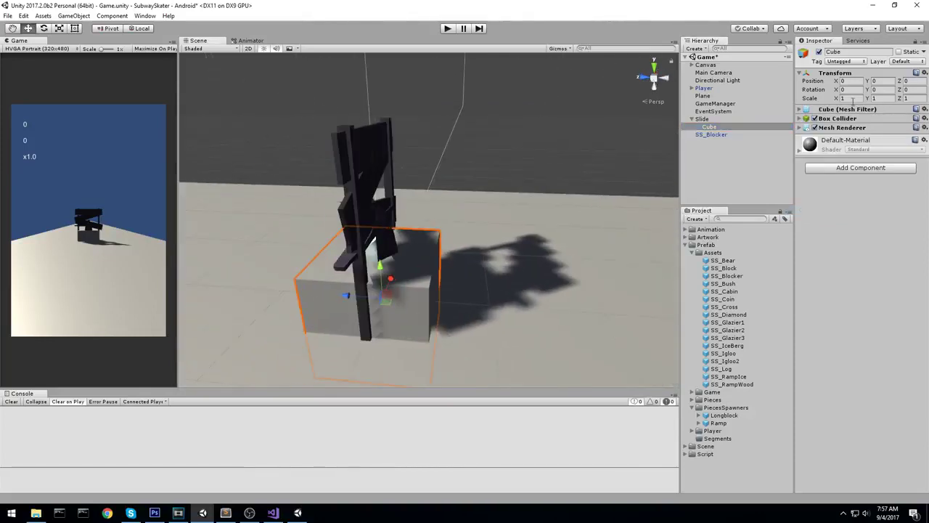
left_click_drag(901, 99, 891, 99)
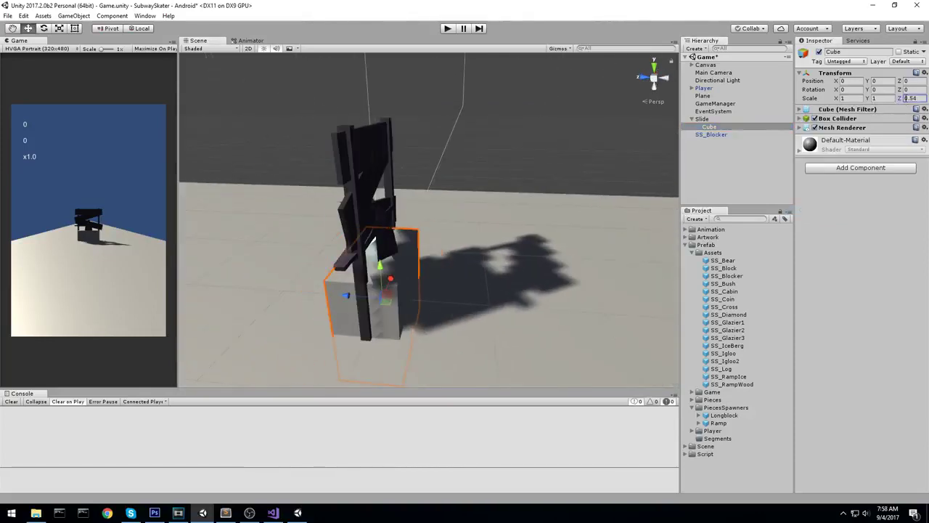
type("0.25")
- Raise the Slide's child cube to Y position 1 and set its Y scale to 0.75
left_click_drag(664, 143, 374, 157, "alt")
right_click_drag(373, 156, 361, 149)
left_click_drag(462, 239, 440, 164)
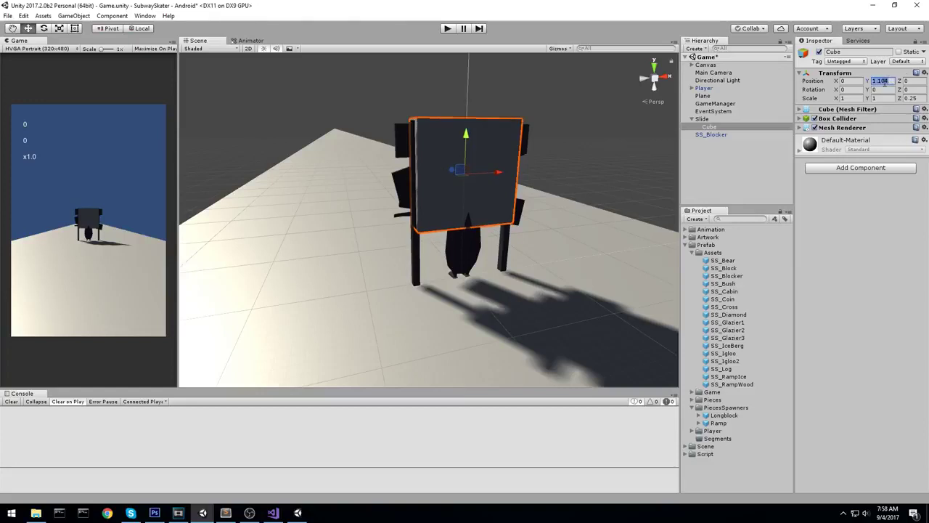
type("1")
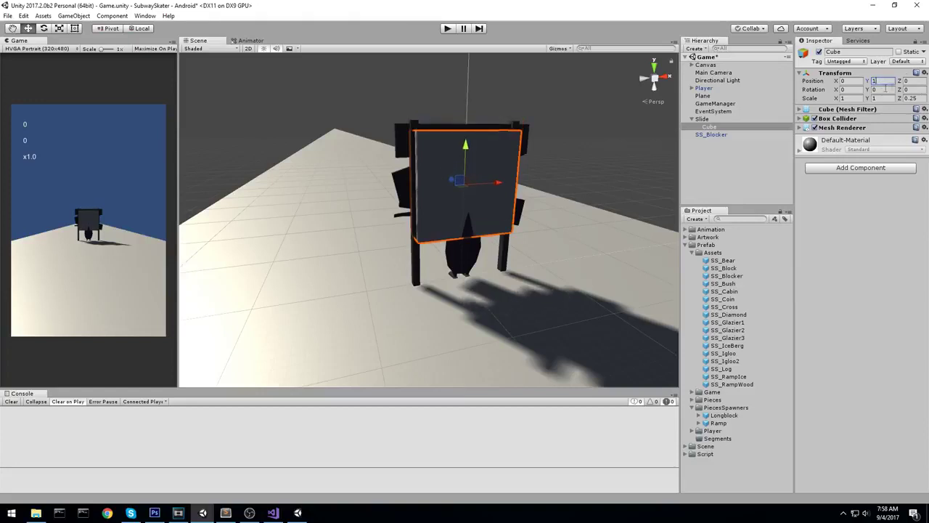
left_click(877, 98)
type("0.75")
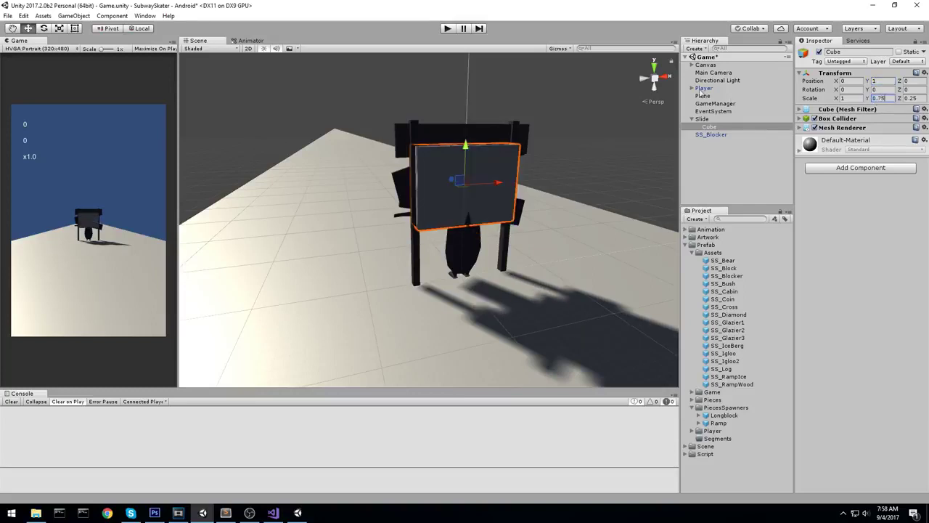
- Fit the cube over the blocker's planks, with Y position 1.133, X scale about 1.24 and Y scale about 0.94
left_click_drag(479, 168, 484, 257, "alt")
key("r")
middle_click_drag(485, 257, 414, 280)
left_click_drag(414, 279, 416, 241, "alt")
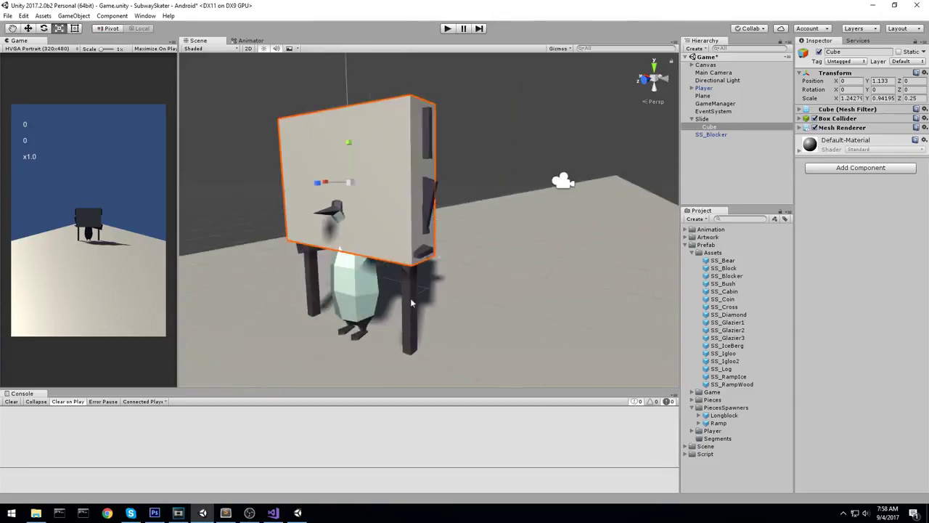
- Move the Slide object ahead of the player to about Z position 6.96 and enter play mode
scroll(413, 298, "down", 4)
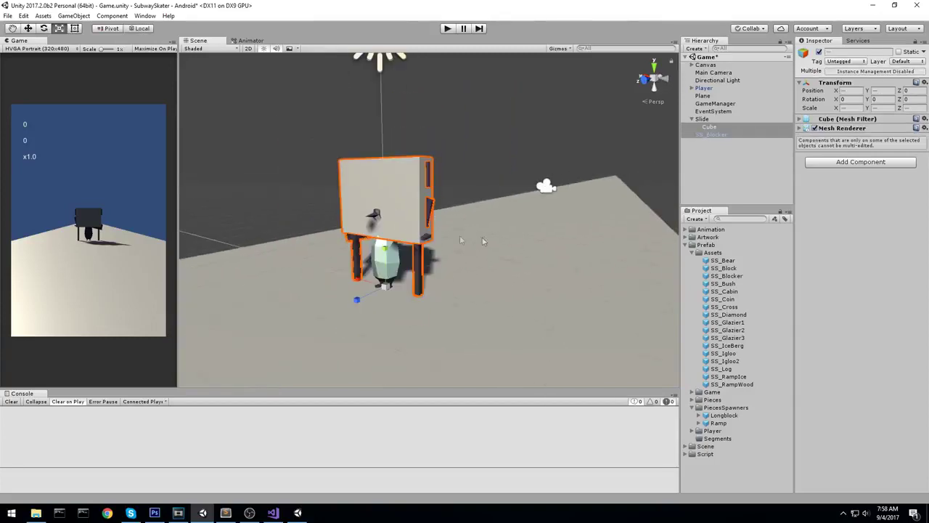
double_click(704, 120)
key("w")
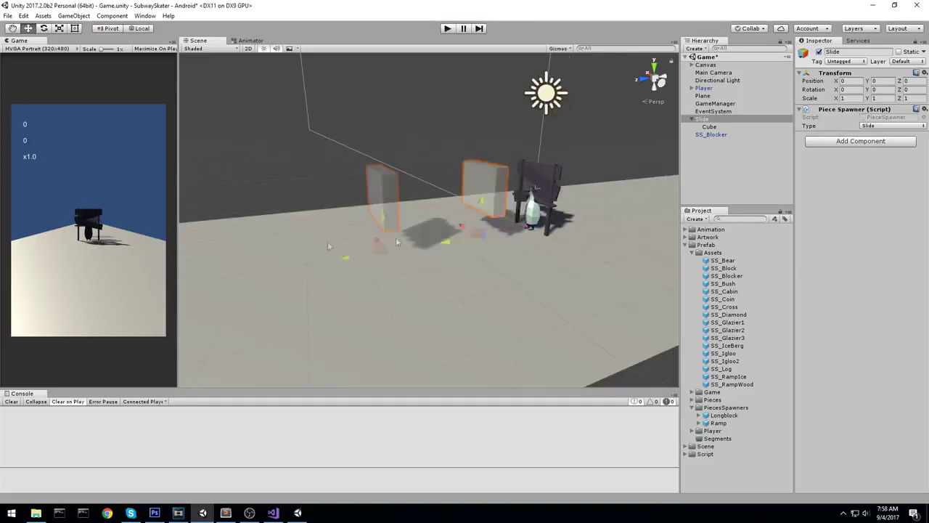
left_click_drag(468, 241, 443, 77)
key("ctrl+p")
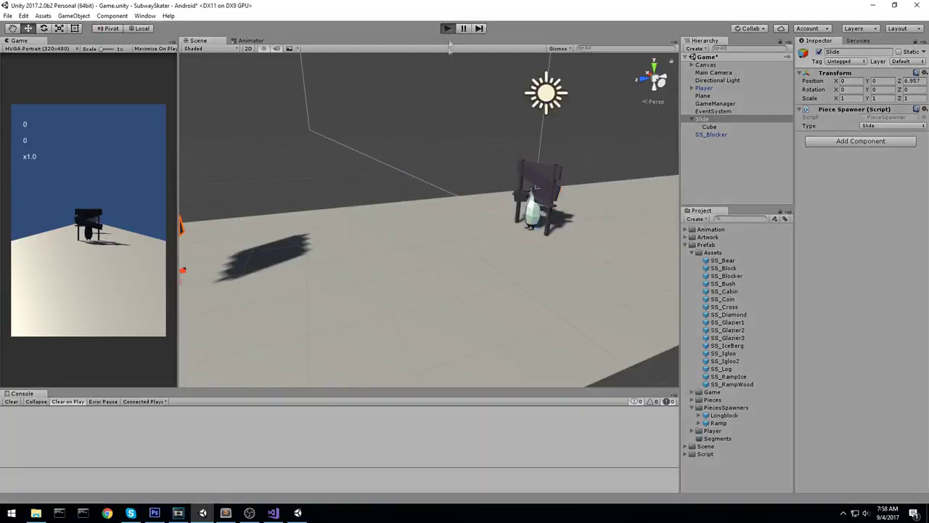
- Start the run, inspect the sliding penguin's clearance under the Slide's cube up close, and end play mode
left_click(113, 152)
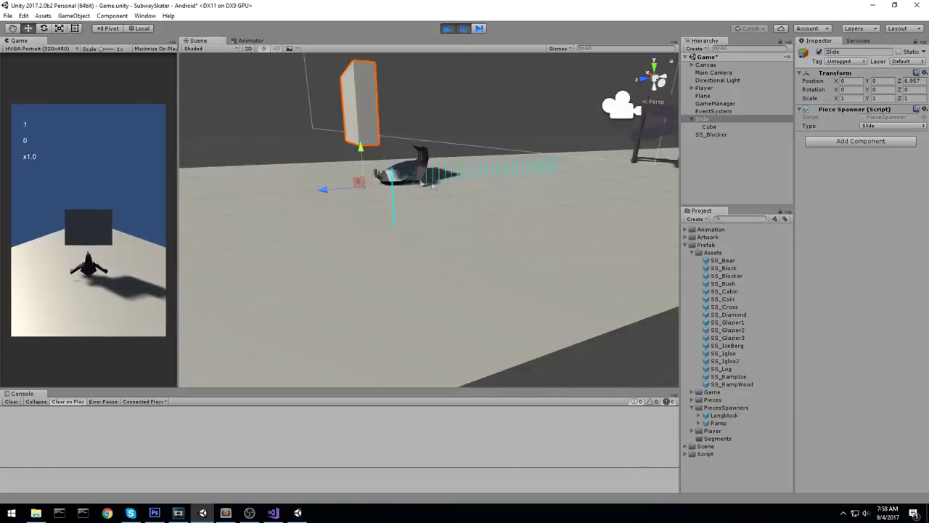
left_click(421, 164)
left_click(710, 88)
right_click_drag(520, 132, 390, 133)
left_click_drag(391, 133, 395, 127, "alt")
left_click(391, 126)
middle_click_drag(385, 126, 400, 155)
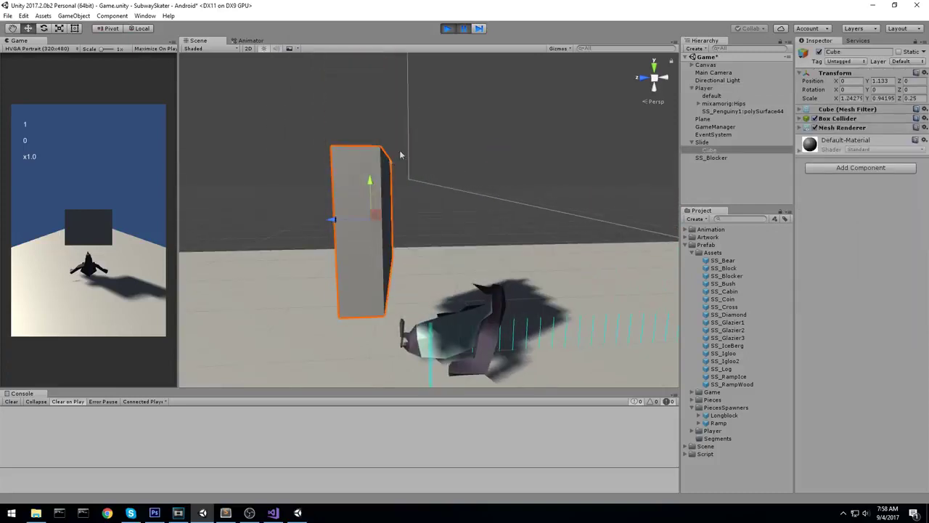
left_click(453, 29)
- Undo the Slide object's forward move
left_click_drag(436, 210, 427, 177, "alt")
key("ctrl+z")
key("ctrl+z")
- Set the Slide's child cube to a Y scale of 0.8 and a Y position of 1.25
key("f")
scroll(464, 160, "down", 5)
right_click_drag(426, 177, 381, 212)
key("w")
left_click_drag(380, 212, 461, 170, "alt")
double_click(732, 150)
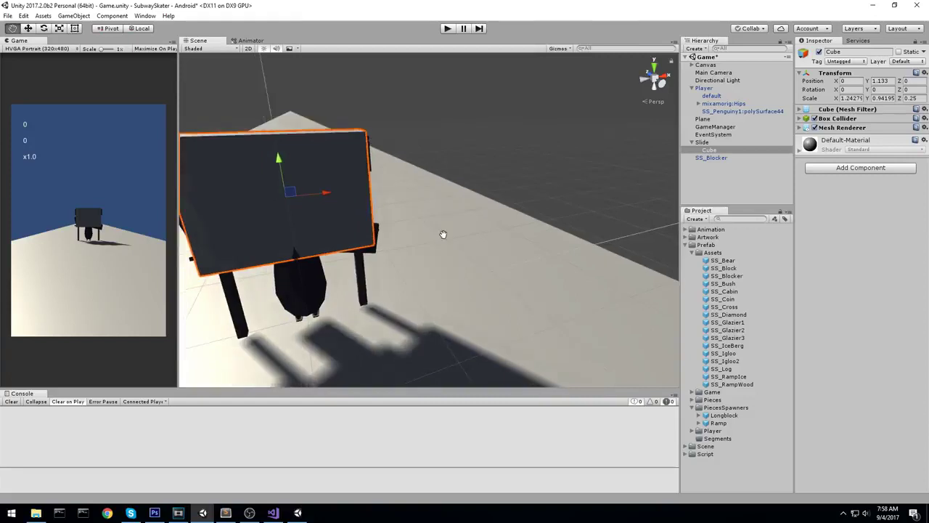
type("0.8")
left_click(880, 80)
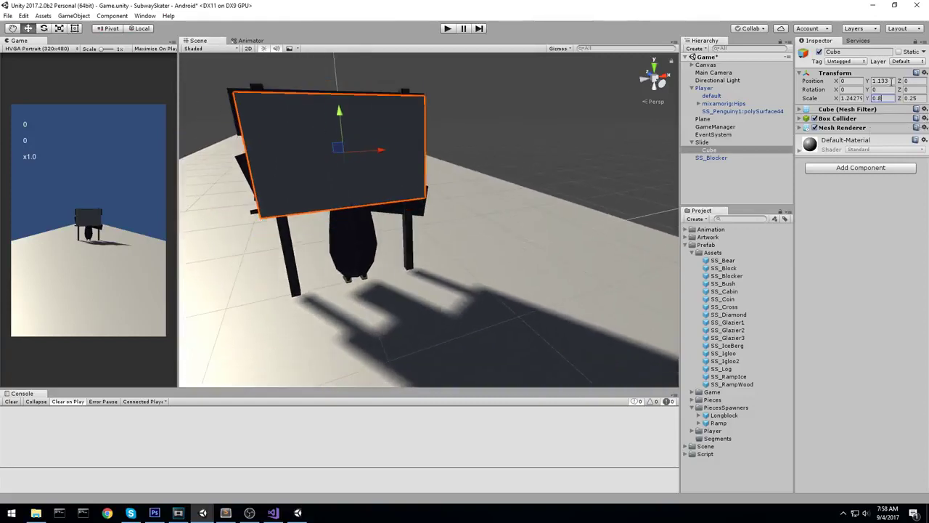
type("1.25")
right_click_drag(418, 185, 476, 238)
middle_click_drag(475, 238, 504, 170)
- Rename the Slide's child cube to Death
left_click(743, 151)
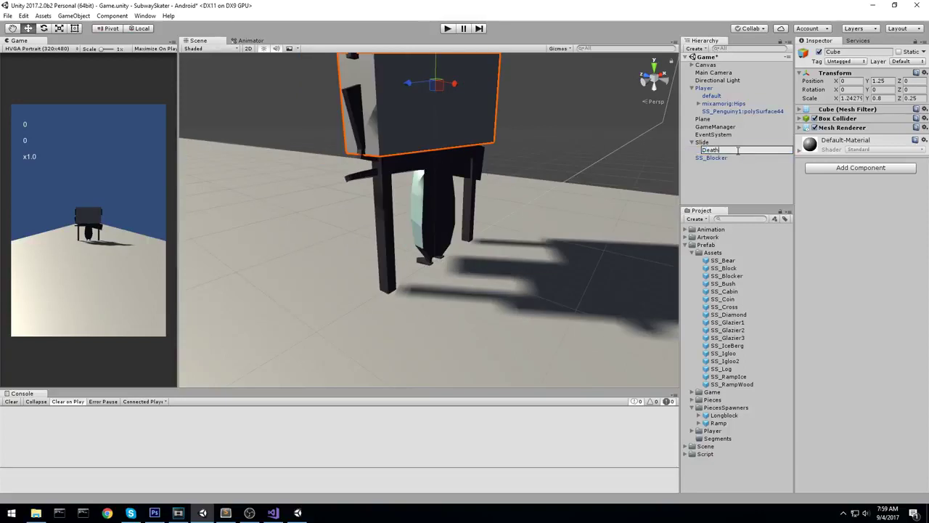
key("Return")
key("f")
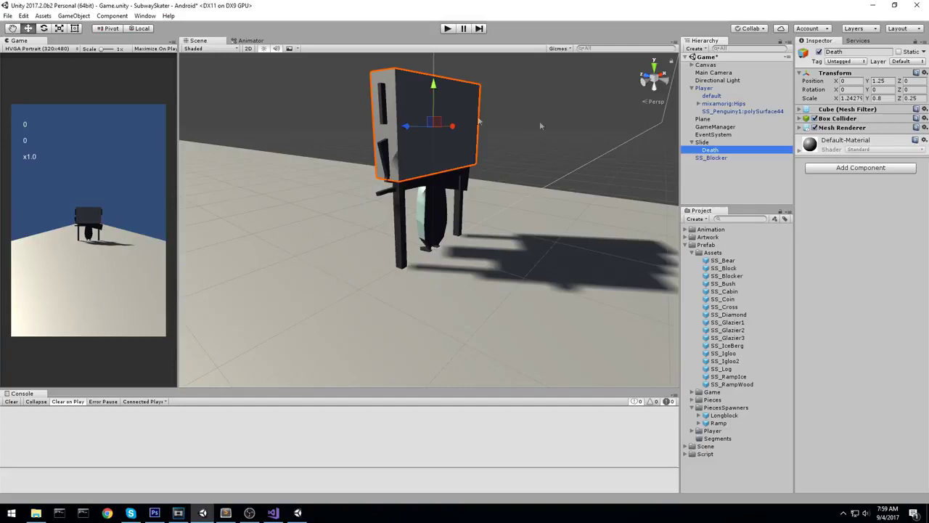
- Save the Slide object as a prefab in the PiecesSpawners folder and delete Slide and SS_Blocker from the scene
left_click(715, 143)
left_click(714, 151)
left_click(712, 144)
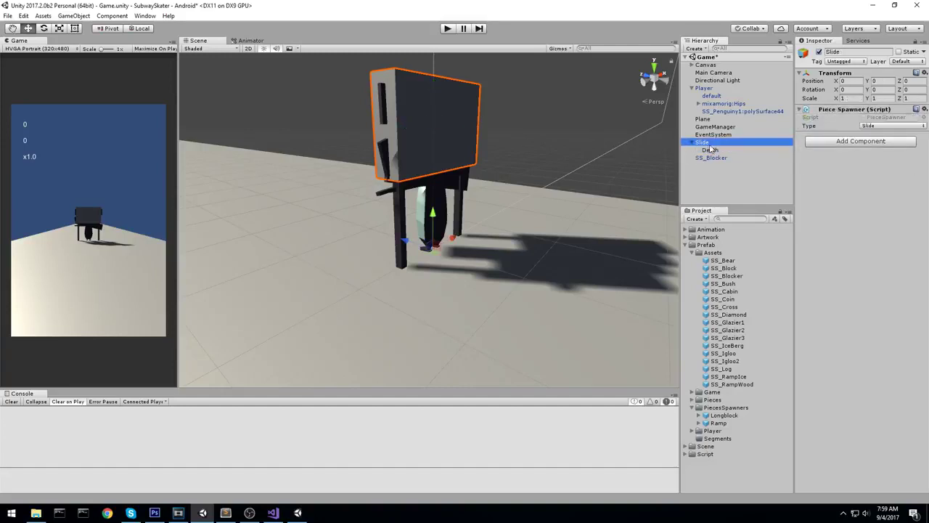
left_click_drag(709, 148, 726, 408)
left_click(713, 144)
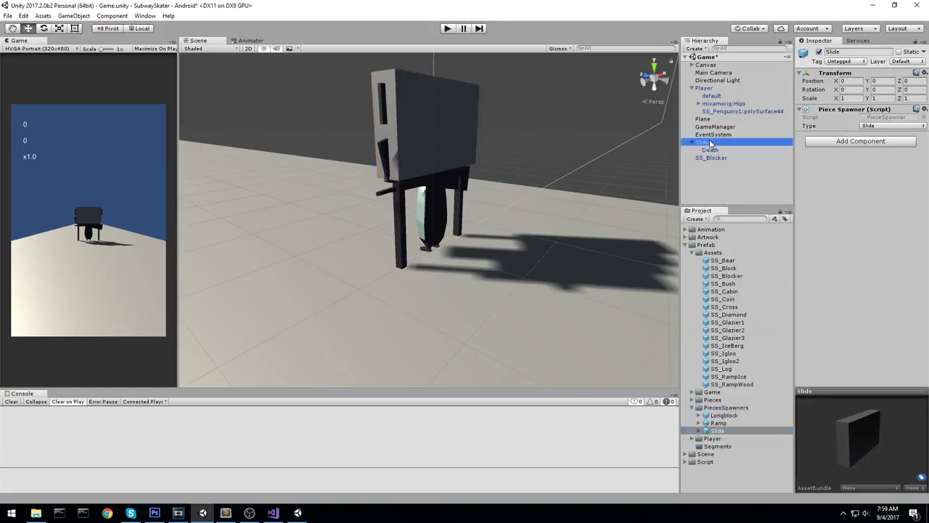
key("Delete")
left_click(692, 88)
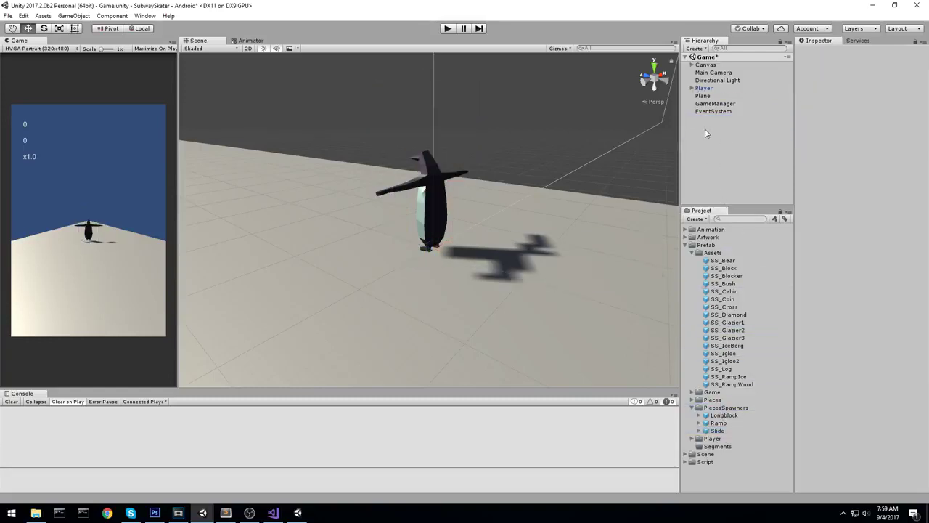
- Create an empty object named Jump and set its position to 0, 0, 0
right_click(706, 130)
left_click(741, 208)
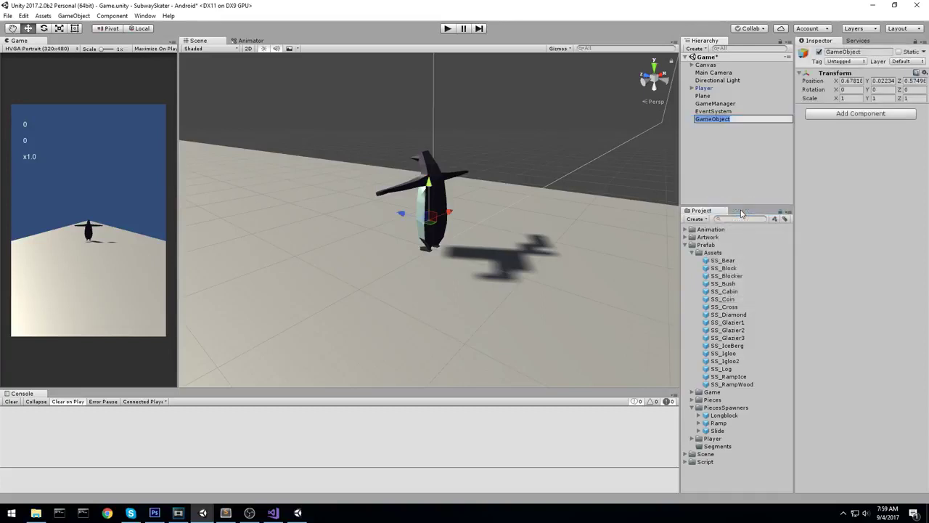
type("Jump")
key("Return")
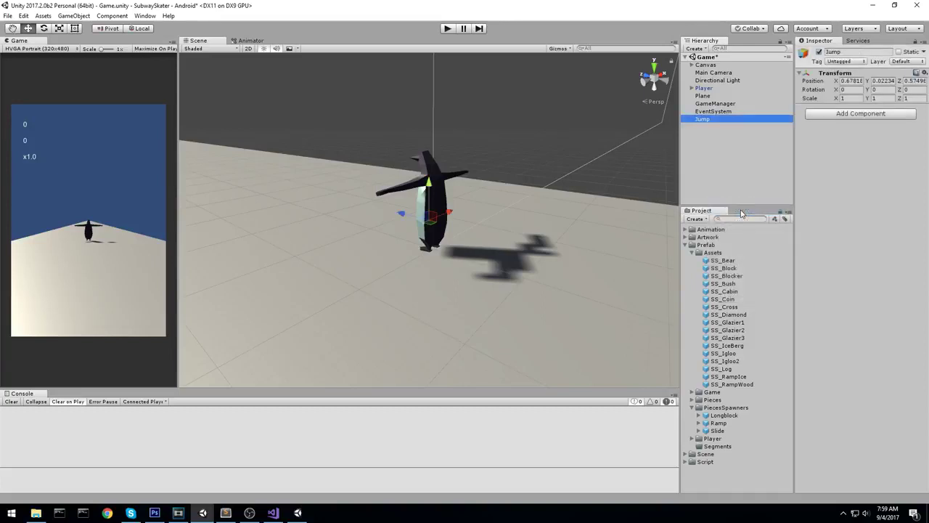
left_click(842, 80)
type("0")
key("Tab")
type("0")
key("Tab")
type("0")
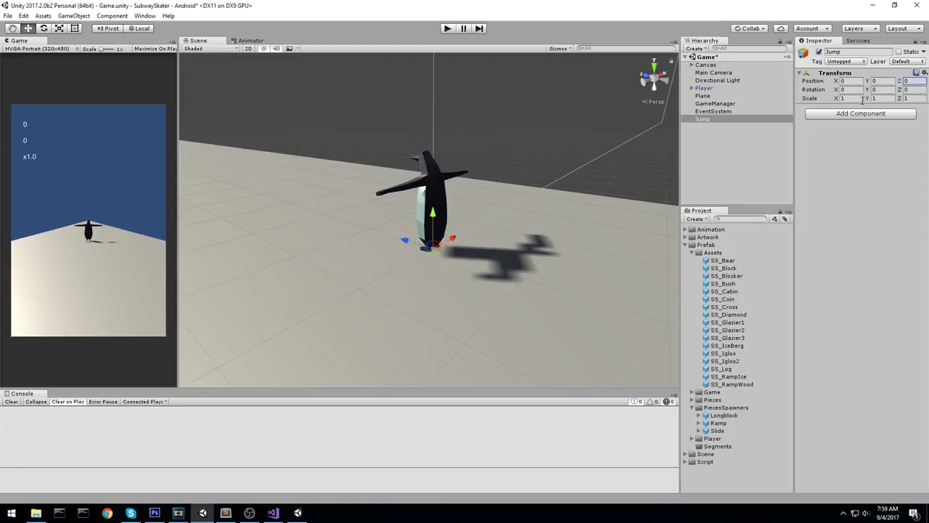
- Add the Piece Spawner script to Jump with the type Jump, and save the scene
left_click(863, 114)
key("Down")
key("Return")
left_click(886, 126)
left_click(891, 179)
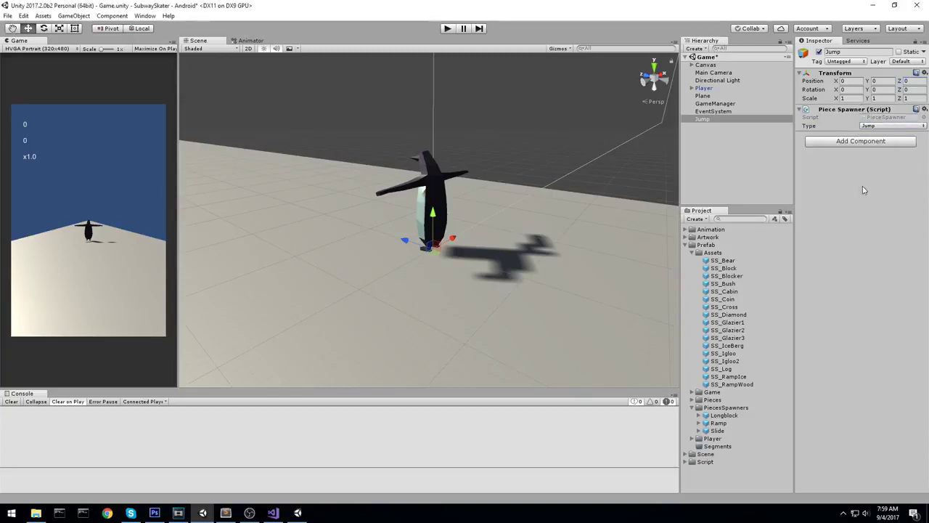
key("ctrl+s")
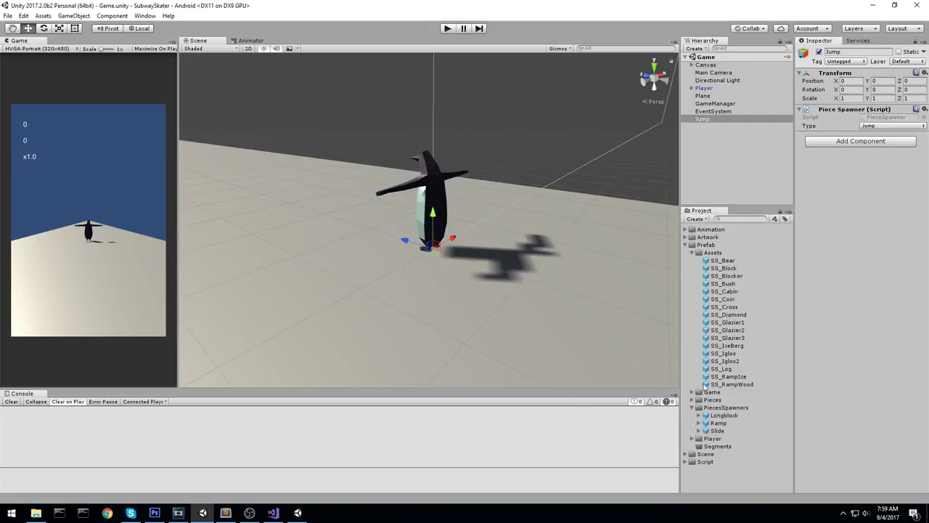
- Place the P0 prefab from the Pieces/Jump folder in the scene as a size reference
left_click(693, 400)
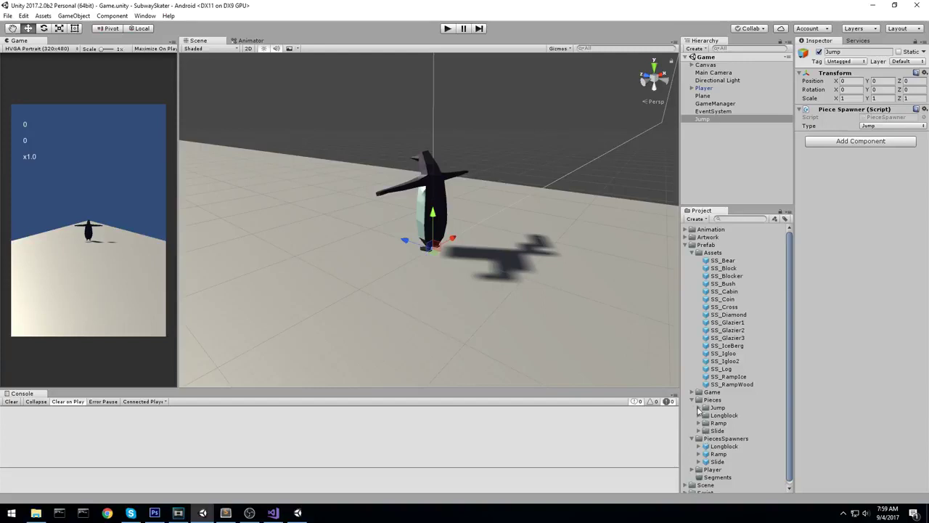
left_click(699, 408)
left_click_drag(721, 415, 711, 112)
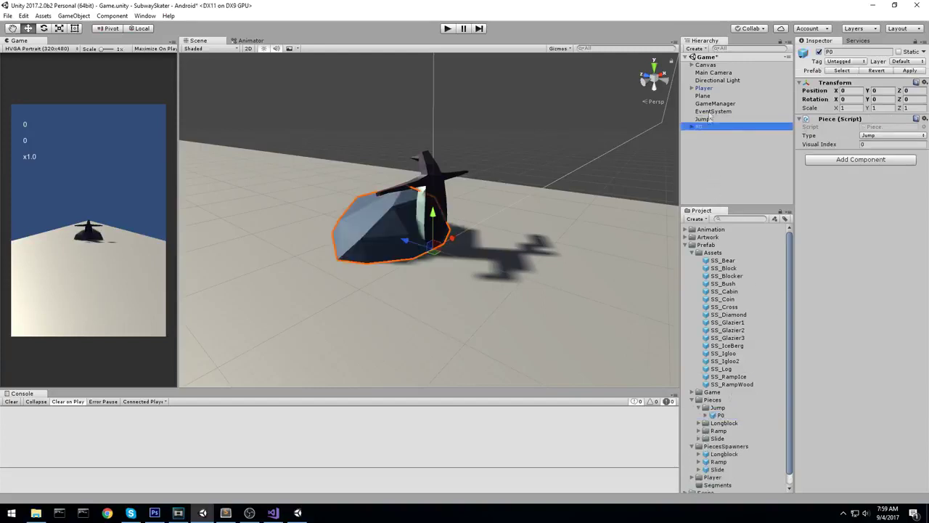
- Add a Cube as a child of the Jump object
left_click(709, 120)
right_click_drag(450, 211, 540, 259)
right_click(716, 121)
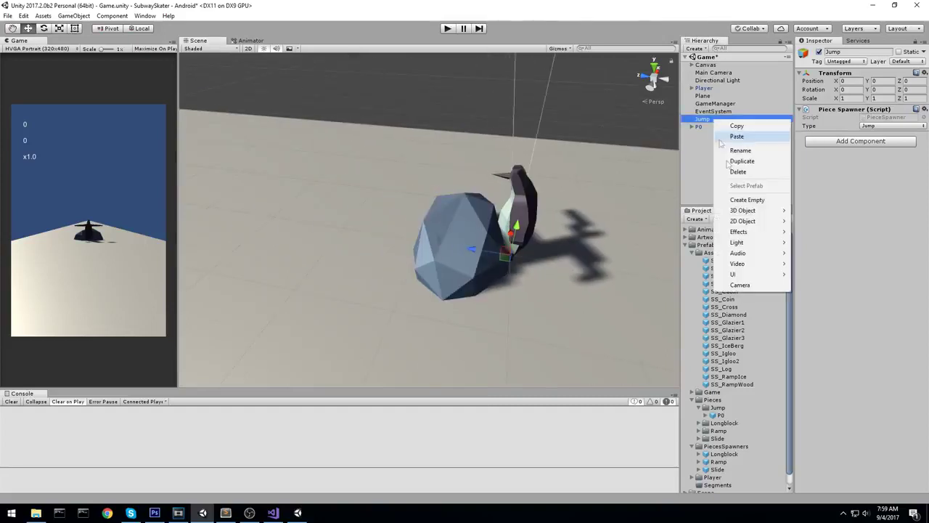
mouse_move(753, 213)
left_click(812, 211)
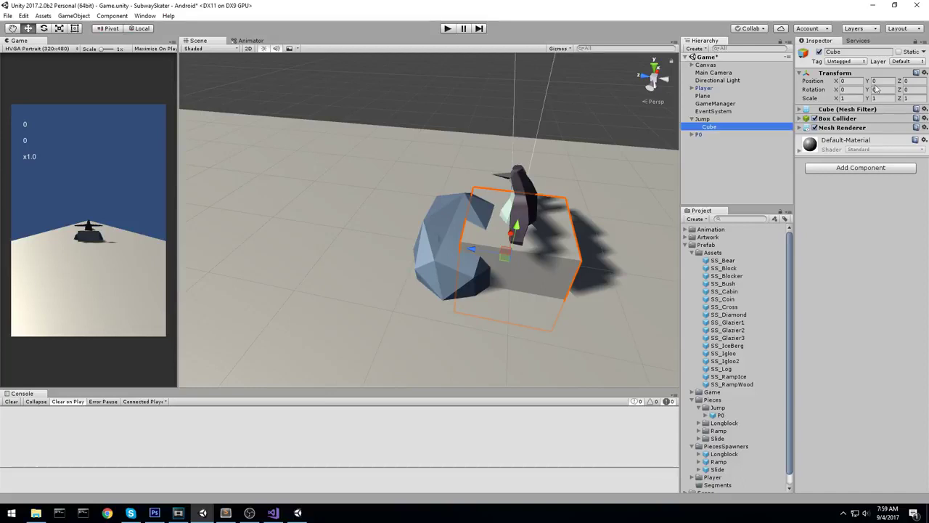
- Set the Jump's cube to Z position 0.5 and scale it to about 1.075 in Y and 0.88 in Z
left_click(919, 81)
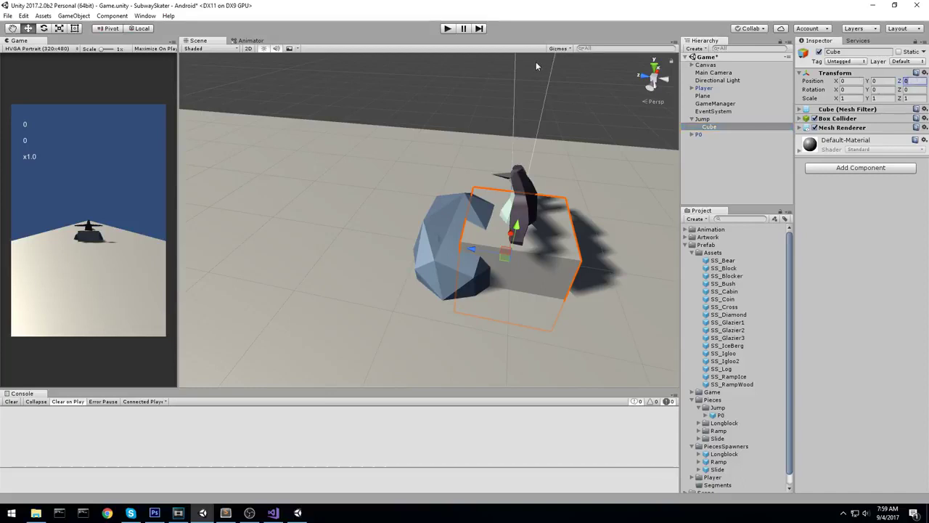
type("0.5")
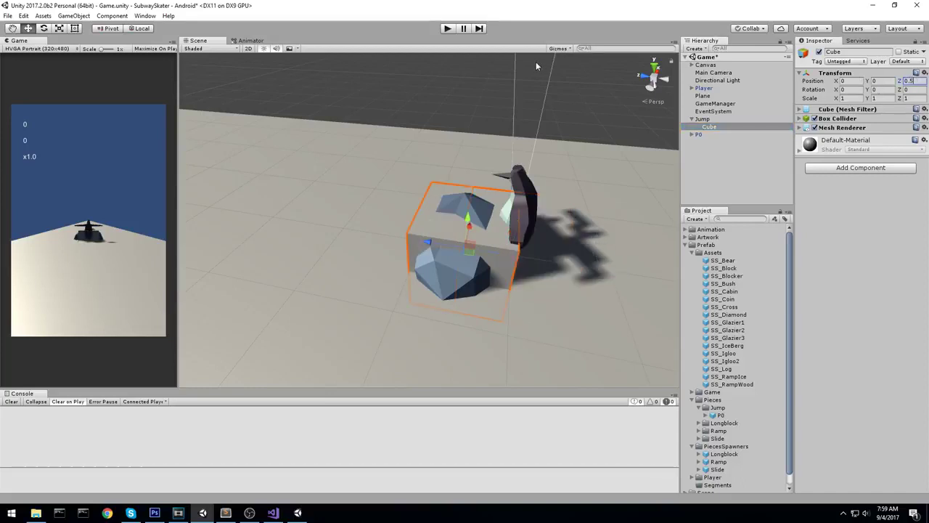
scroll(581, 232, "up", 8)
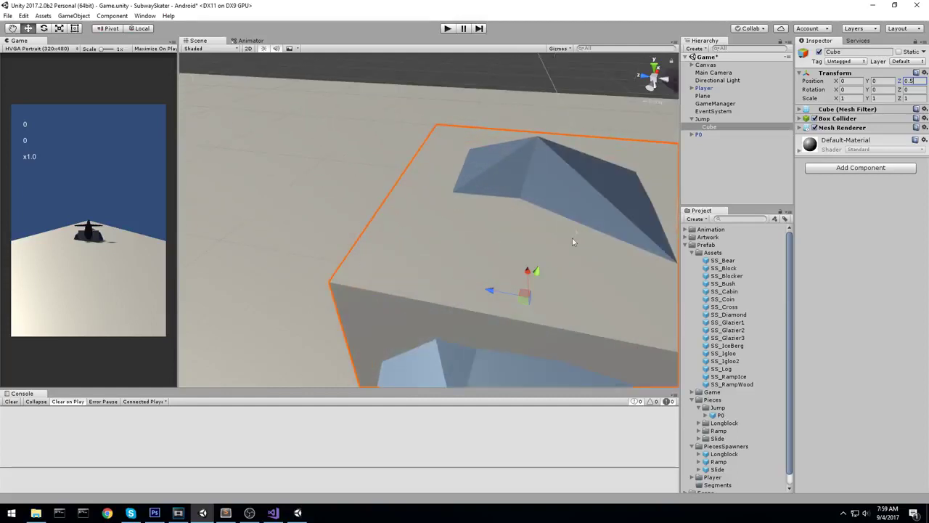
scroll(537, 247, "down", 4)
scroll(498, 273, "down", 3)
key("r")
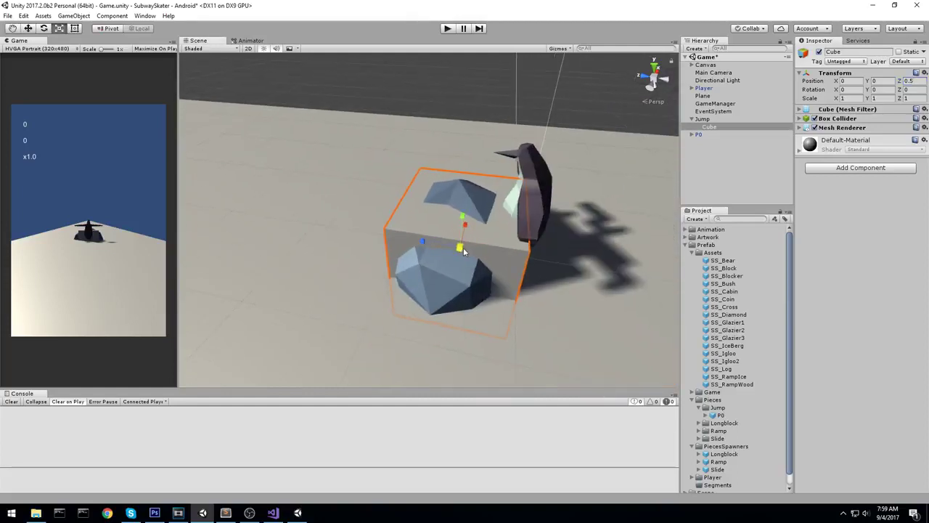
left_click_drag(434, 249, 442, 248)
left_click_drag(463, 216, 463, 211)
- Widen the Jump's cube to an X scale of about 1.507 so it spans the rock
key("w")
right_click_drag(473, 230, 242, 274)
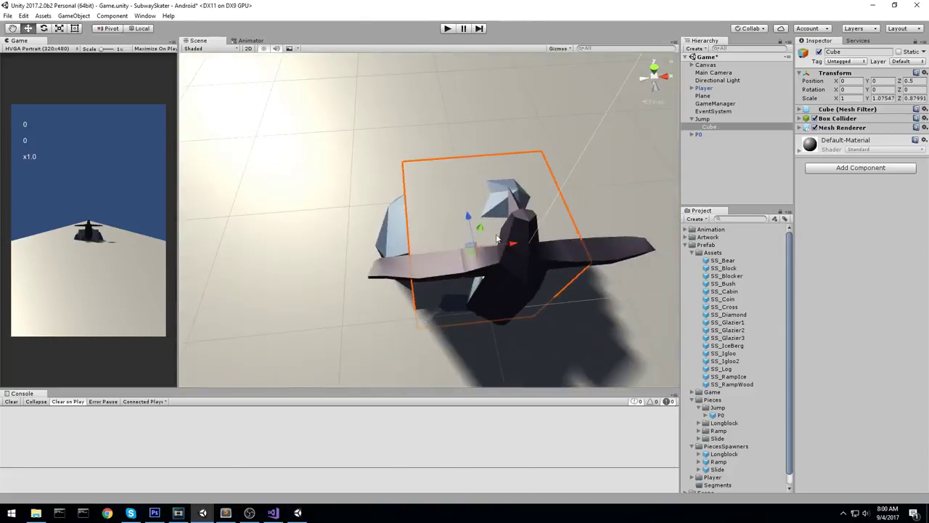
middle_click_drag(495, 234, 427, 266)
key("r")
left_click_drag(451, 276, 527, 156)
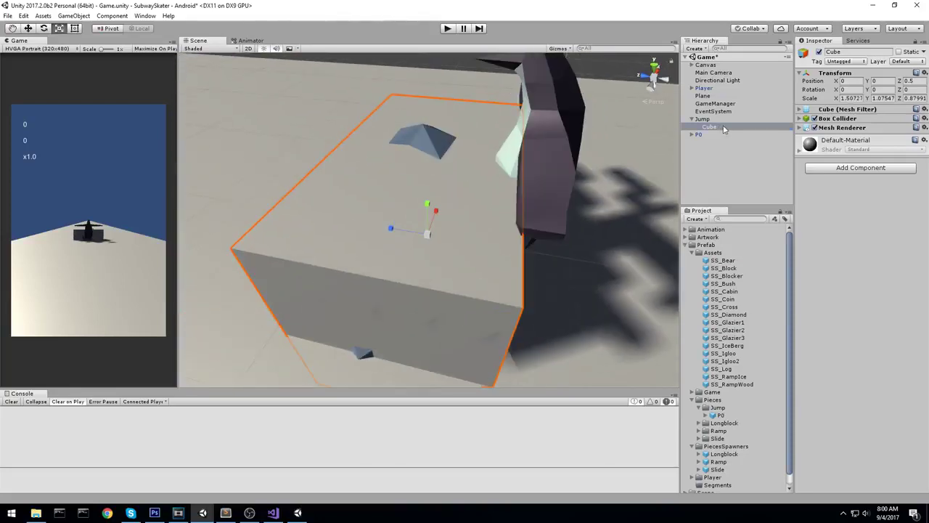
- Rename the Jump's child cube to Death and give it the Obstacle tag
left_click(721, 126)
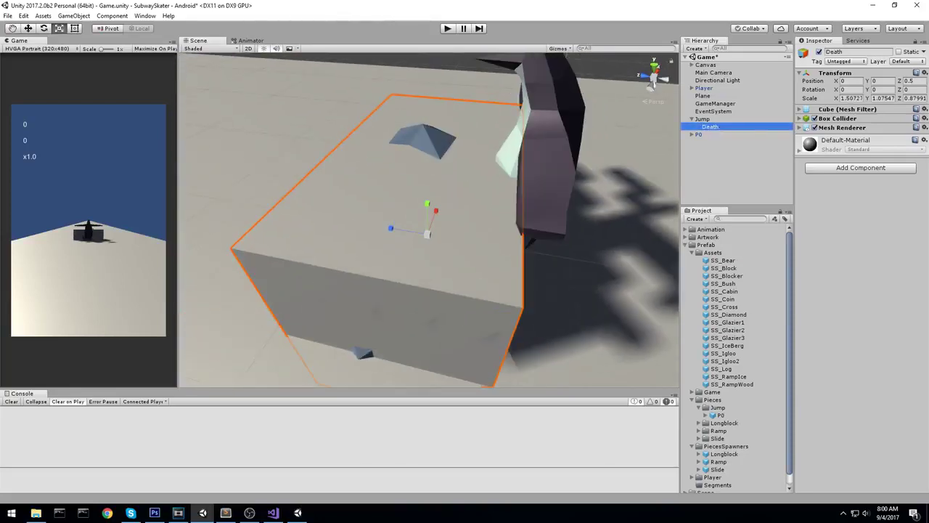
left_click(850, 62)
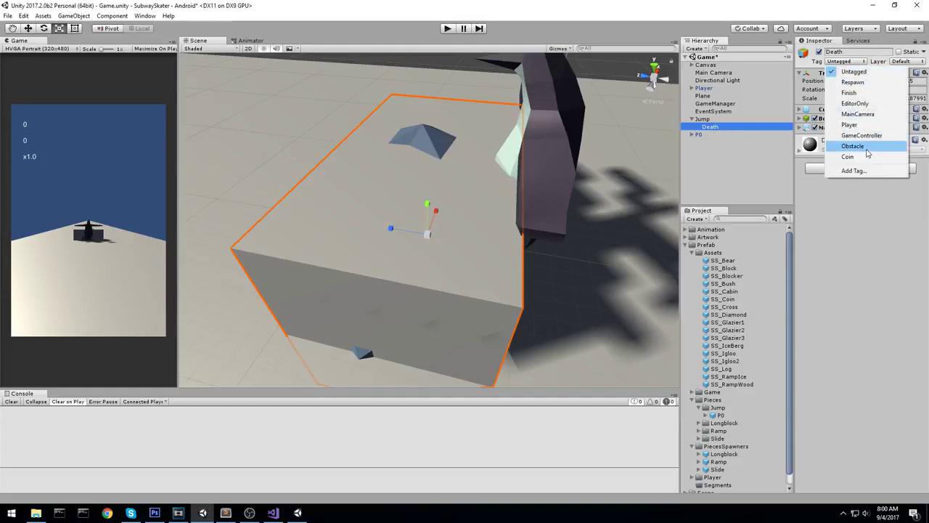
left_click(867, 152)
- Save Jump as a prefab in the PiecesSpawners folder and delete Jump and P0 from the scene
left_click(715, 120)
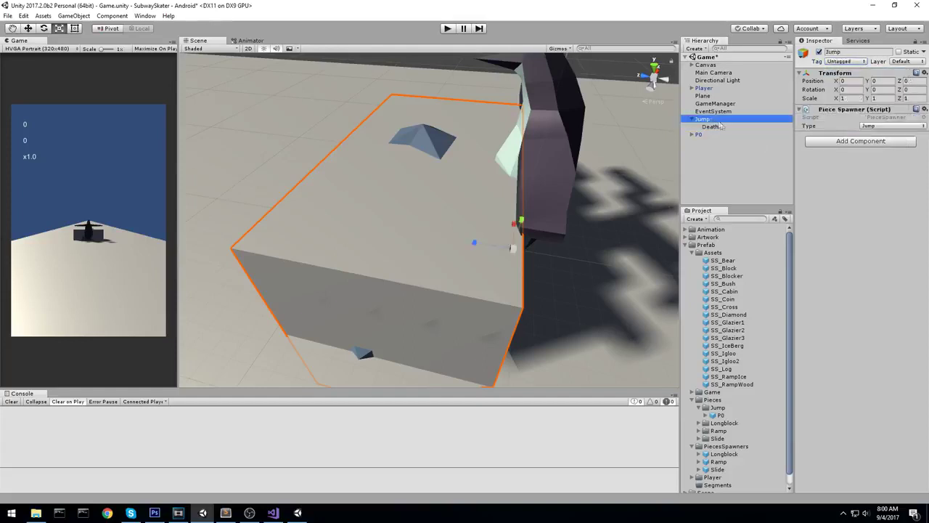
left_click_drag(703, 120, 755, 447)
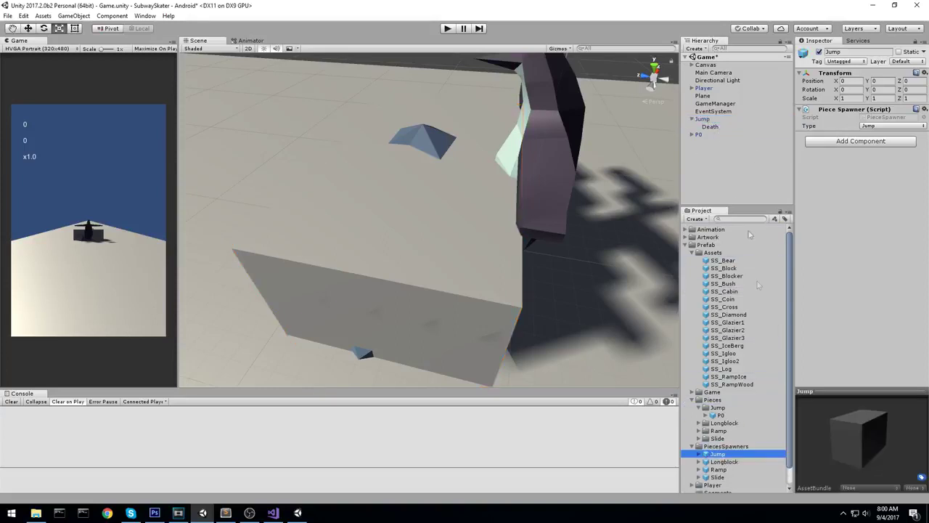
left_click(702, 119)
key("Delete")
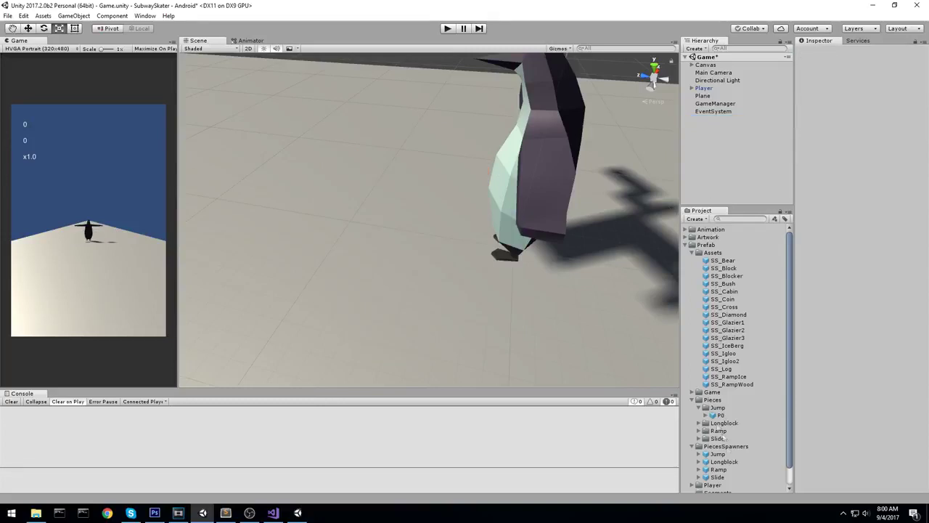
- Place the Slide prefab from the PiecesSpawners folder back in the scene
left_click(728, 471)
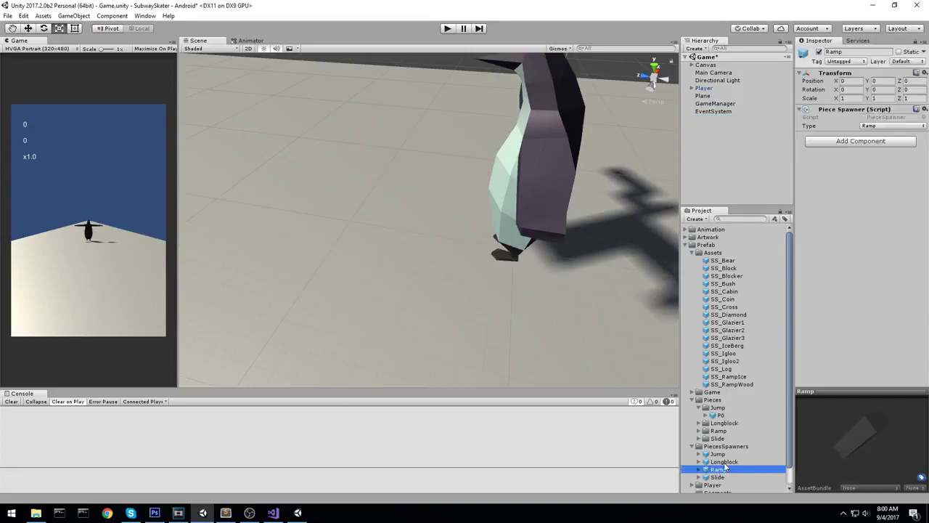
left_click(718, 477)
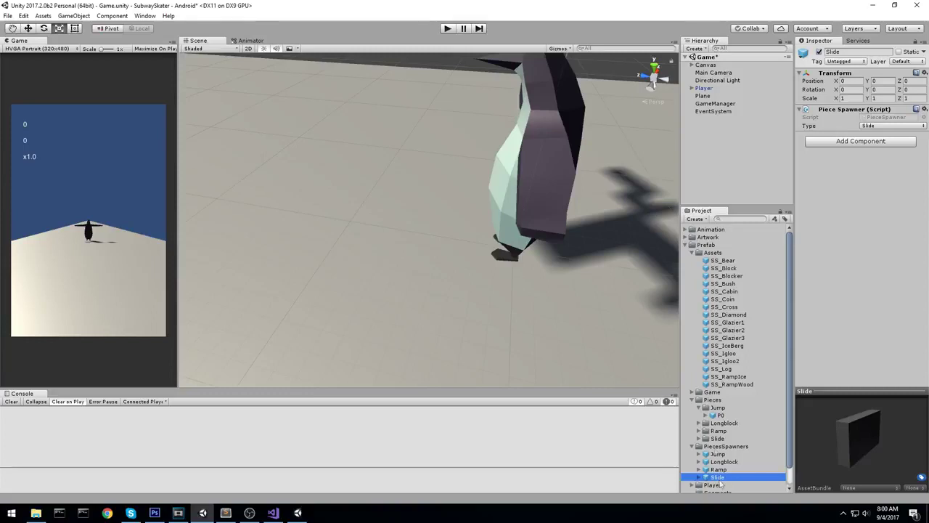
left_click_drag(721, 479, 700, 120)
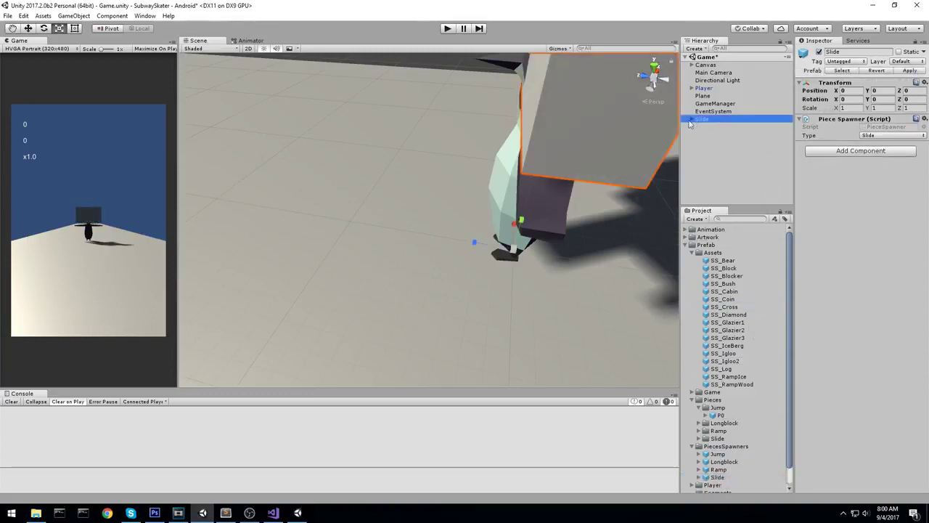
- Assign the Obstacle tag to the Death child of the Slide object
left_click(691, 118)
left_click(715, 128)
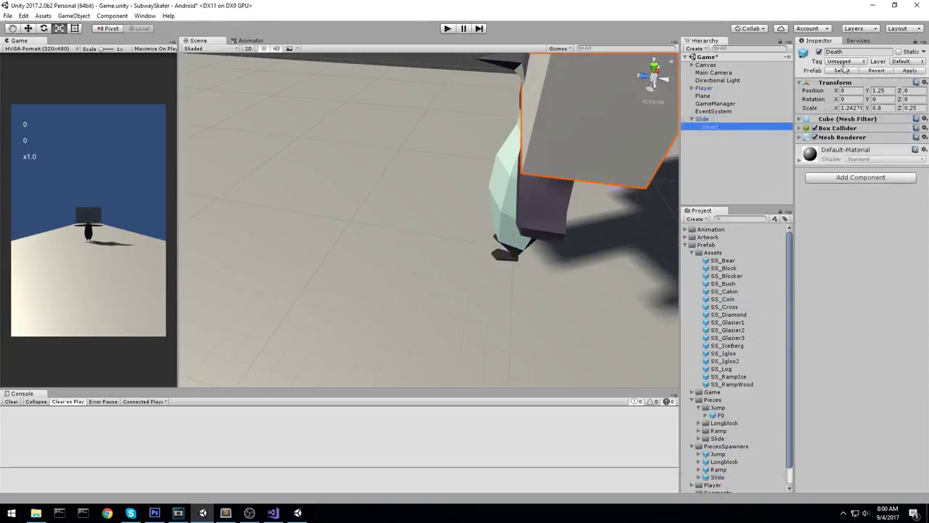
left_click(843, 63)
left_click(853, 146)
left_click(722, 164)
left_click(715, 130)
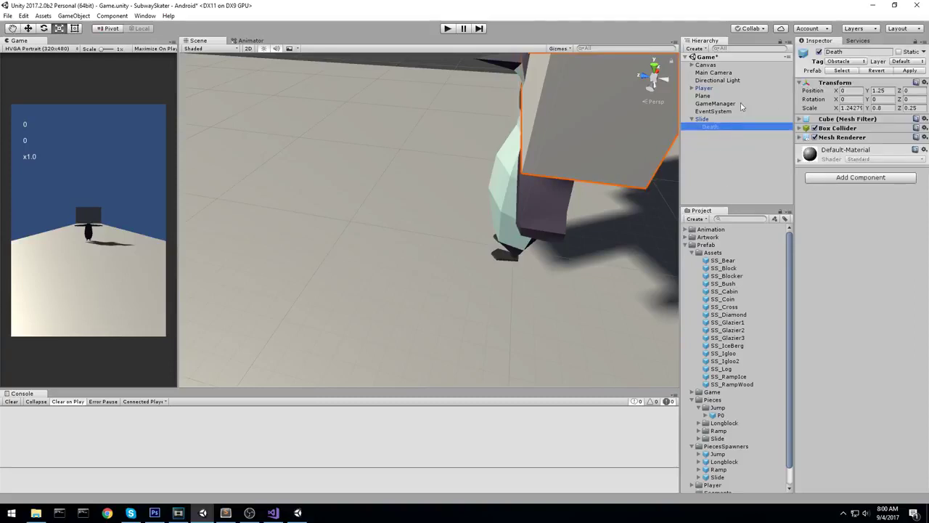
- Apply the tag change to the Slide prefab and delete the Slide instance from the scene
left_click(914, 71)
left_click(716, 119)
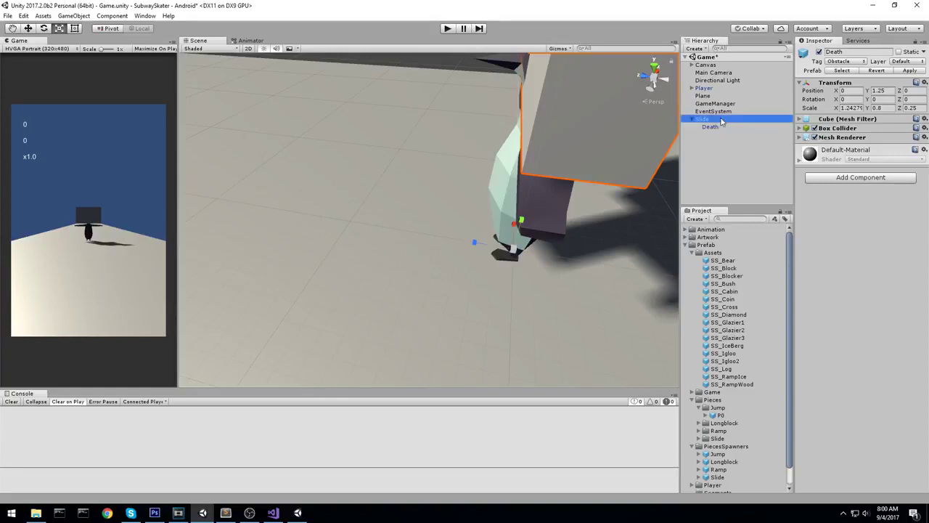
key("Delete")
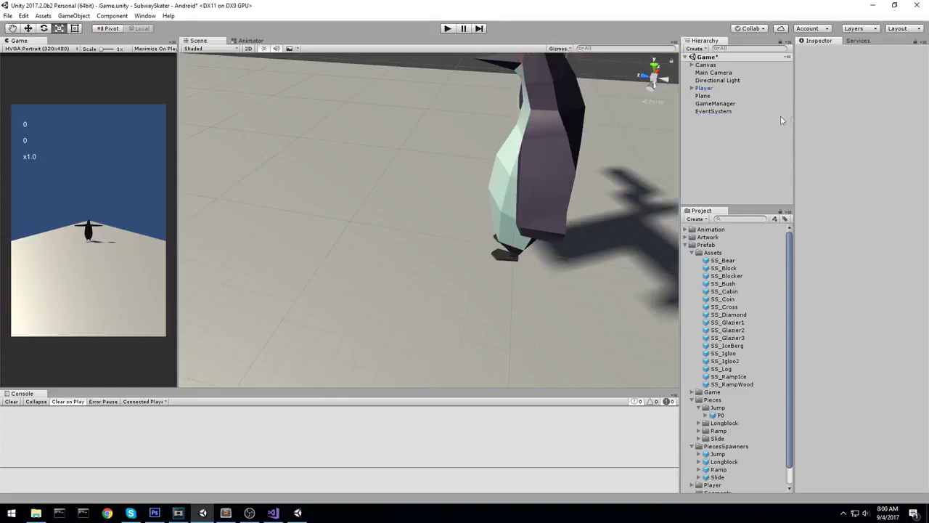
- Collapse the Jump, Pieces and PiecesSpawners folders in the project's Prefab folder
scroll(592, 326, "down", 7)
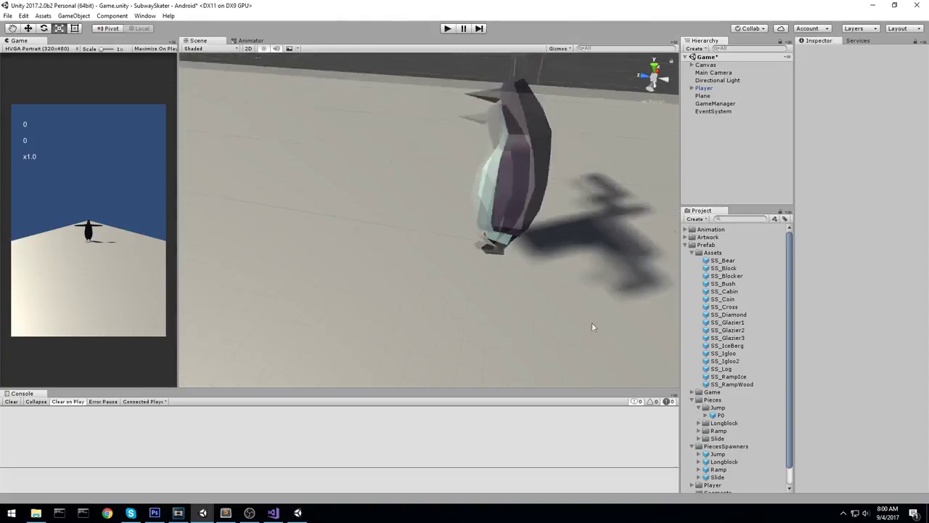
mouse_move(603, 326)
left_mouse_down("alt")
mouse_move(528, 286)
mouse_move(596, 338)
left_mouse_up("alt")
scroll(519, 288, "down", 3)
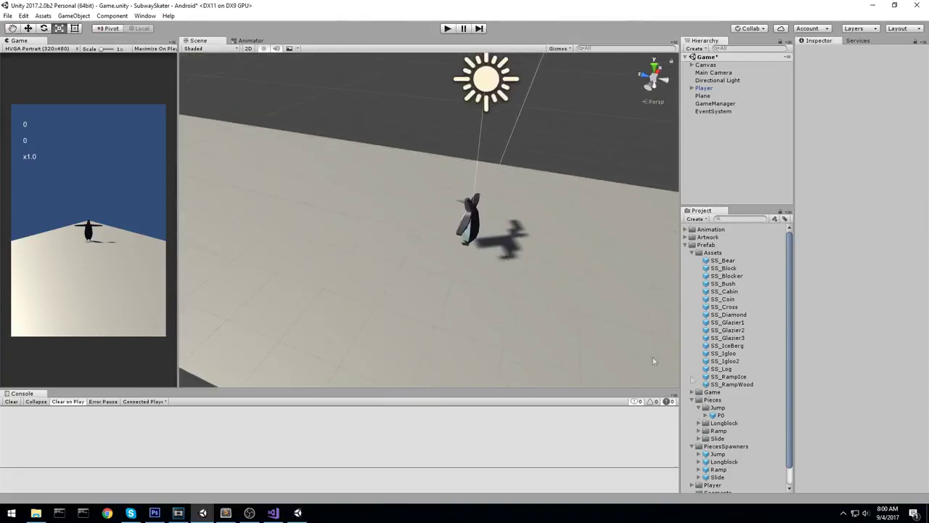
left_click(698, 407)
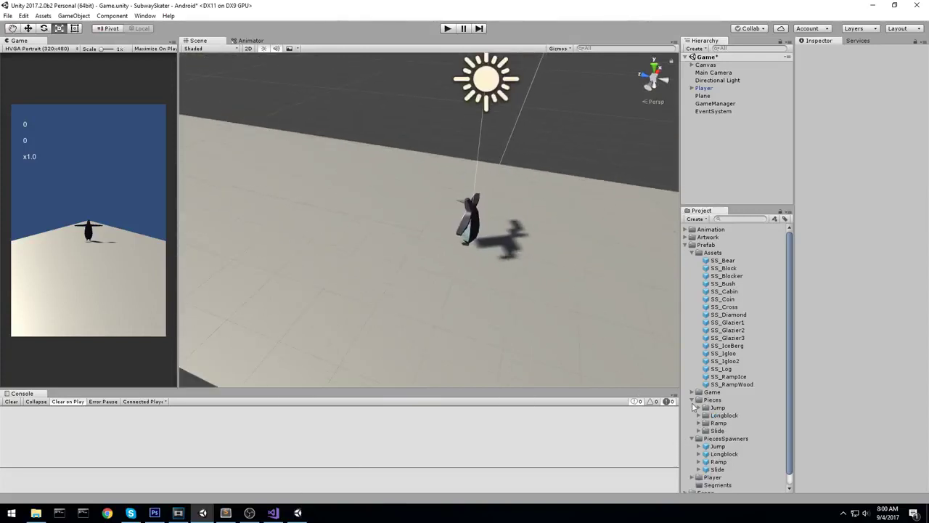
left_click(691, 399)
left_click(692, 407)
key("alt+Tab")
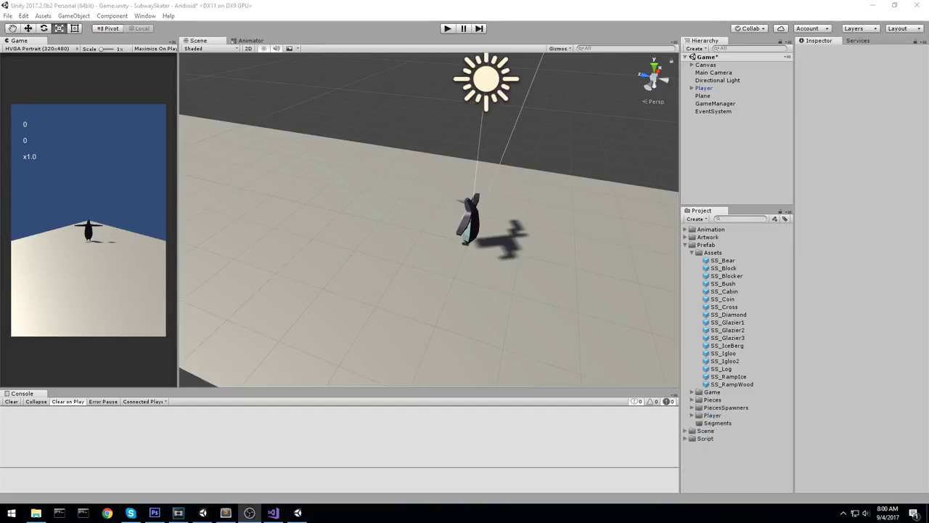